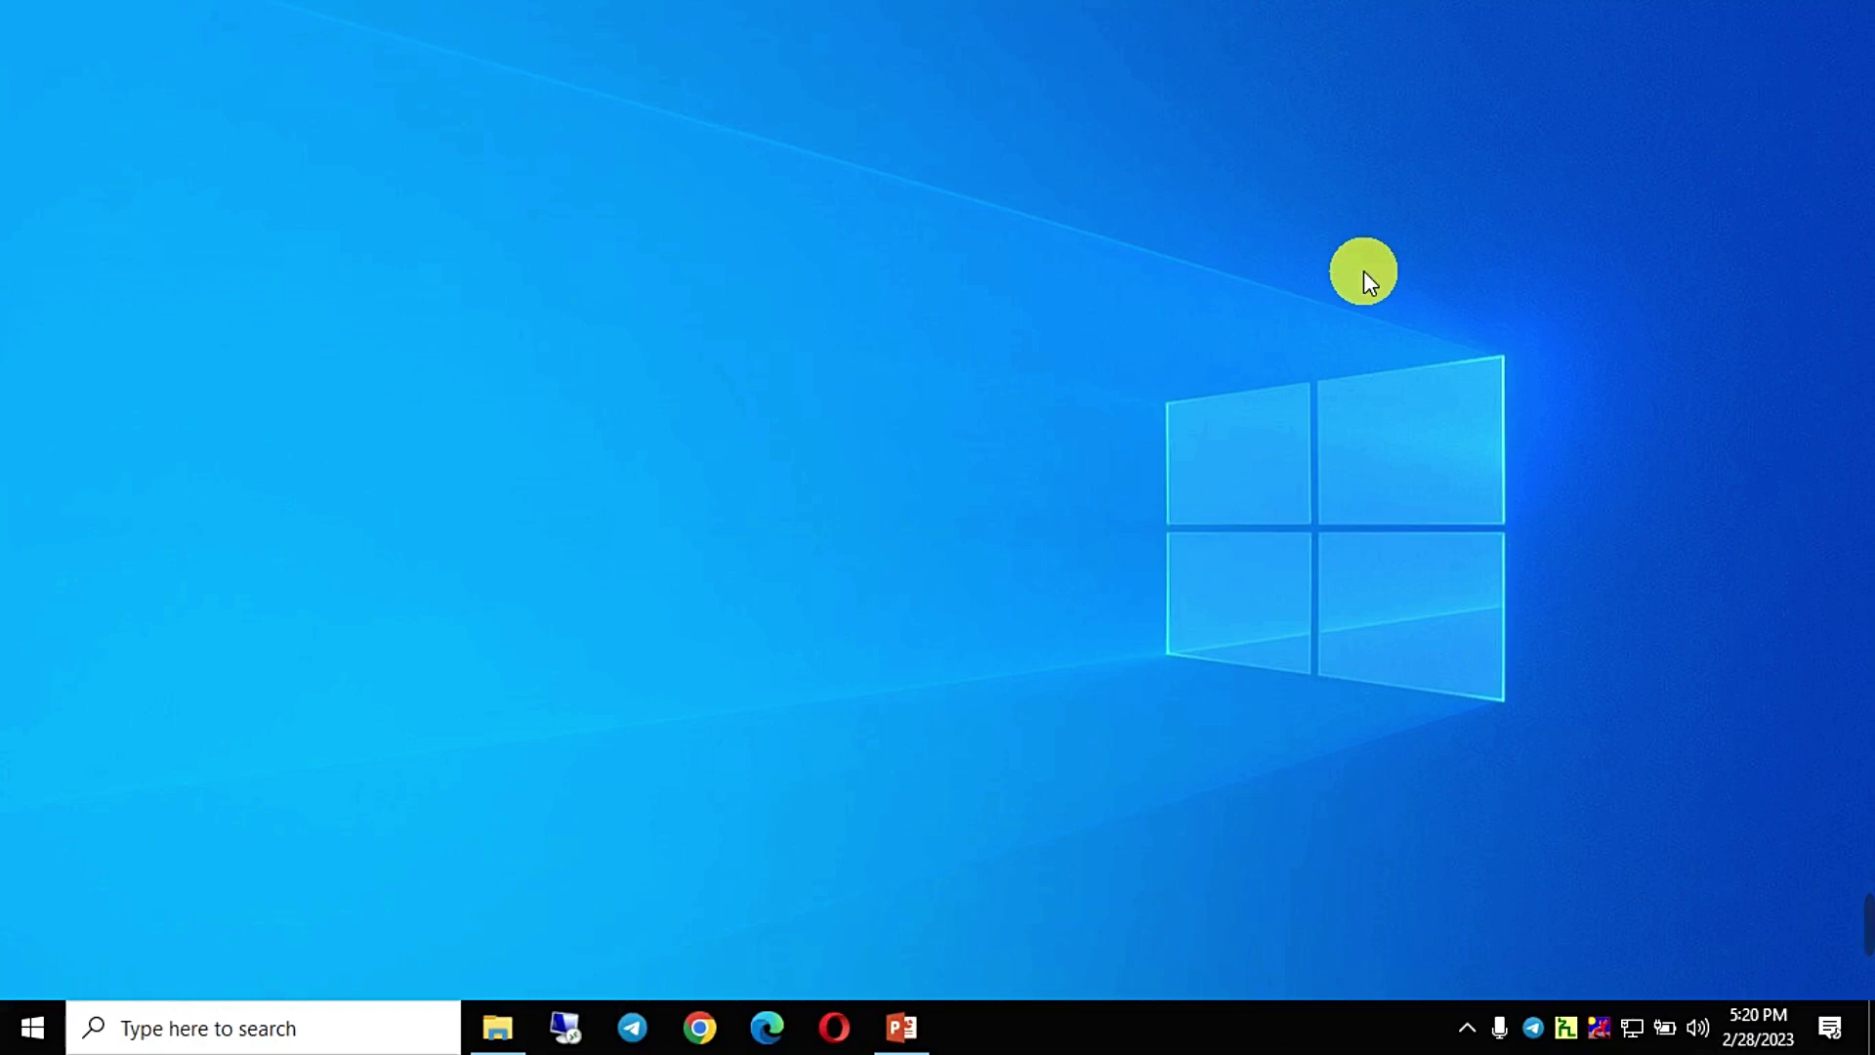
# Open a Command Prompt window by running cmd.
pyautogui.press('super+r')
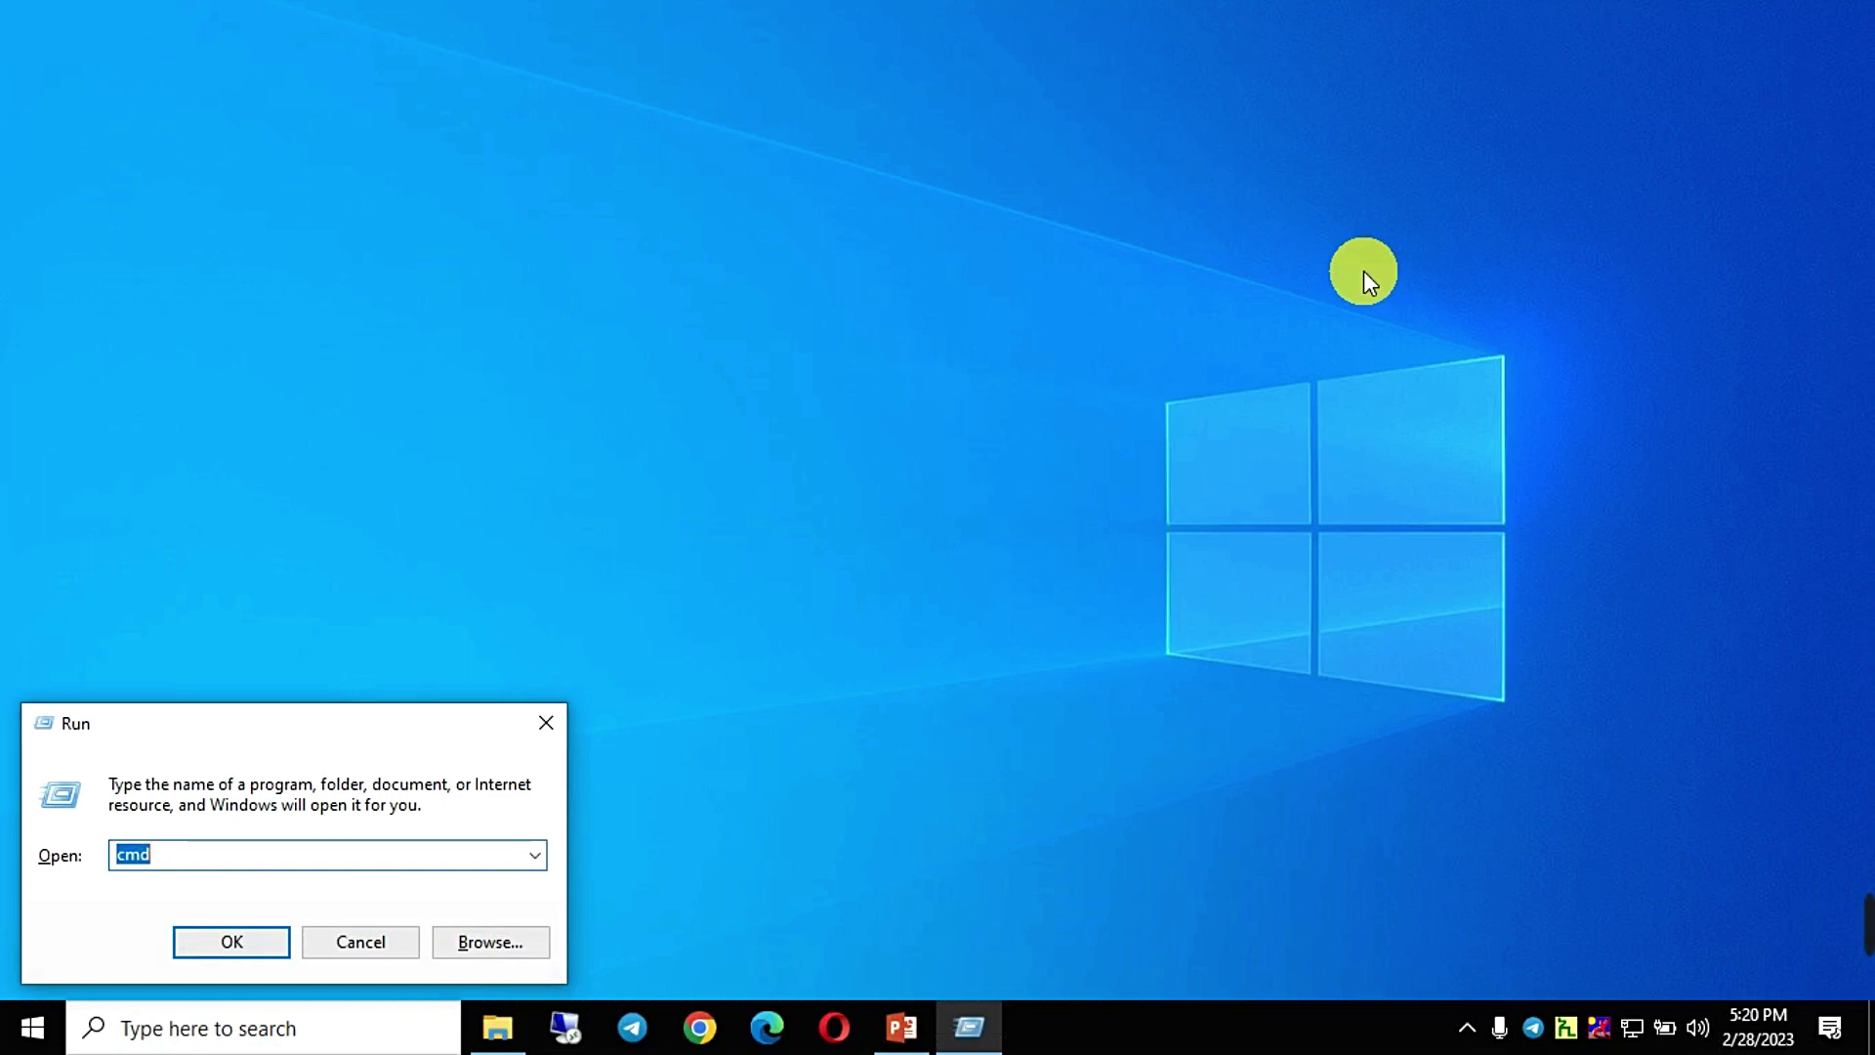
pyautogui.write('cmd')
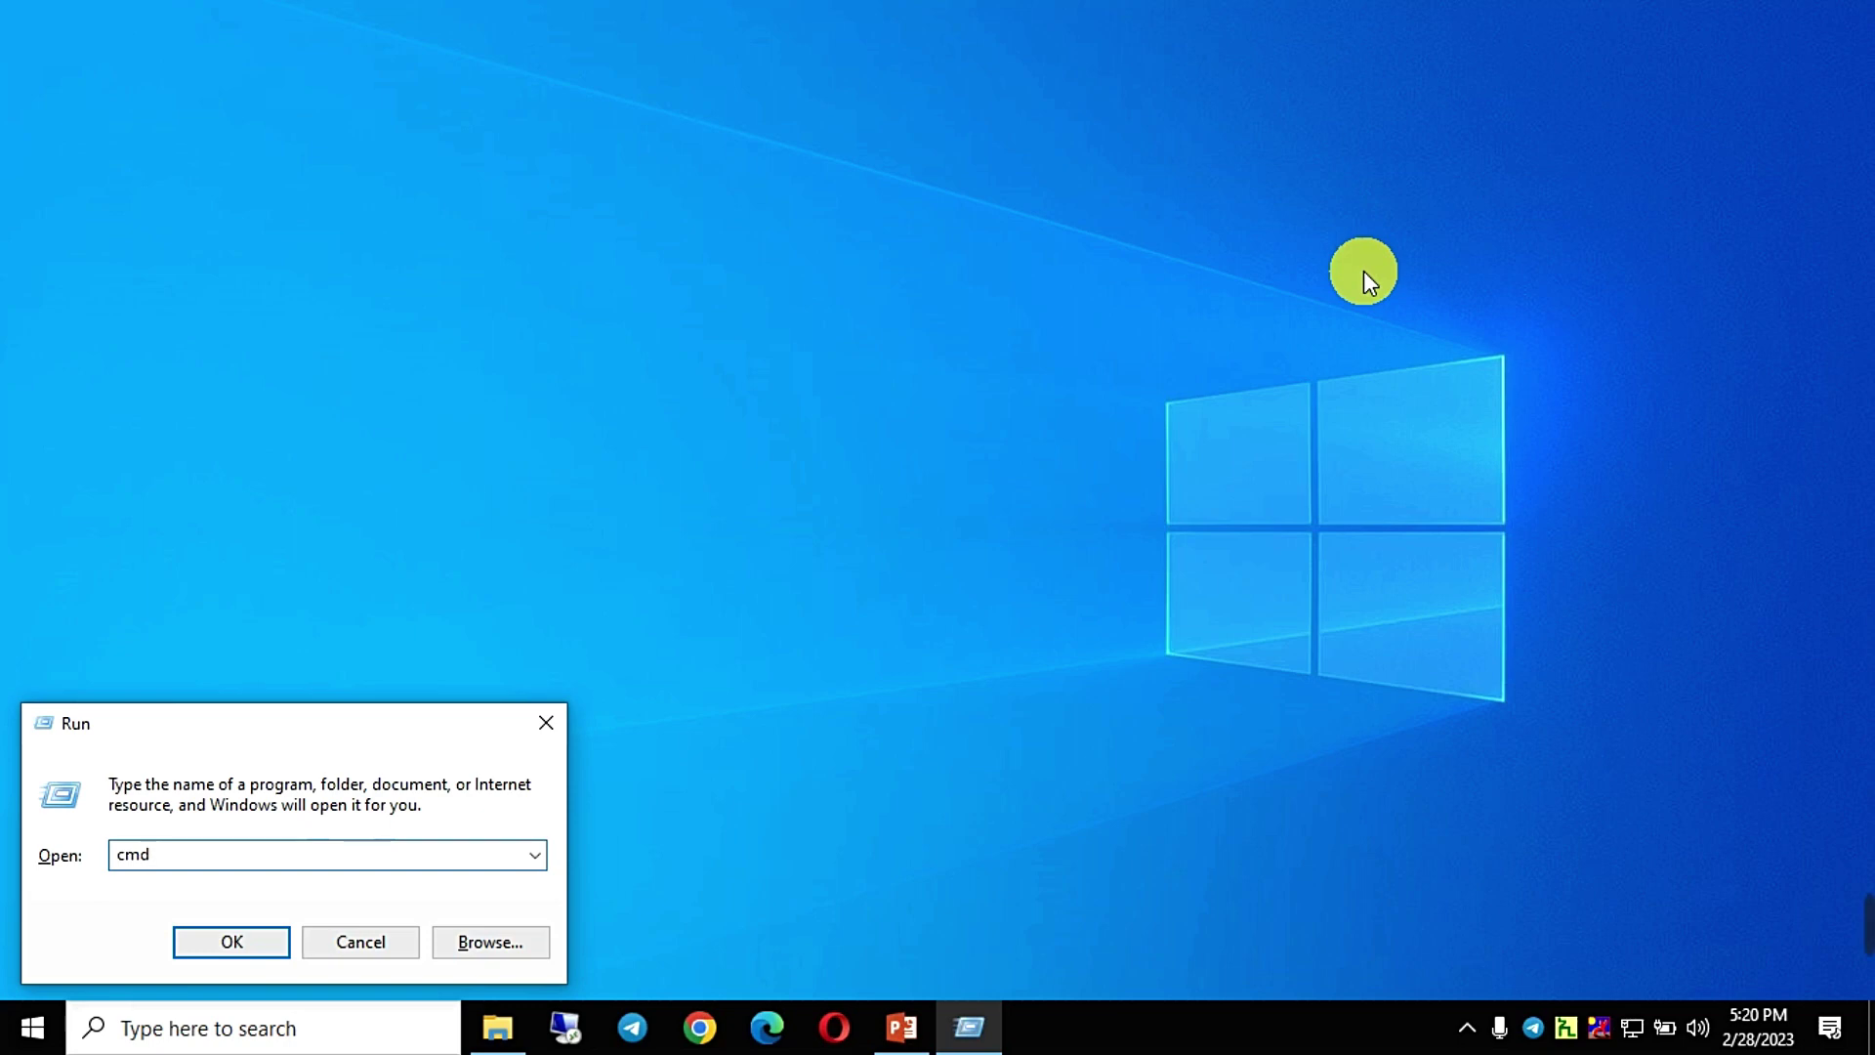
pyautogui.press('Return')
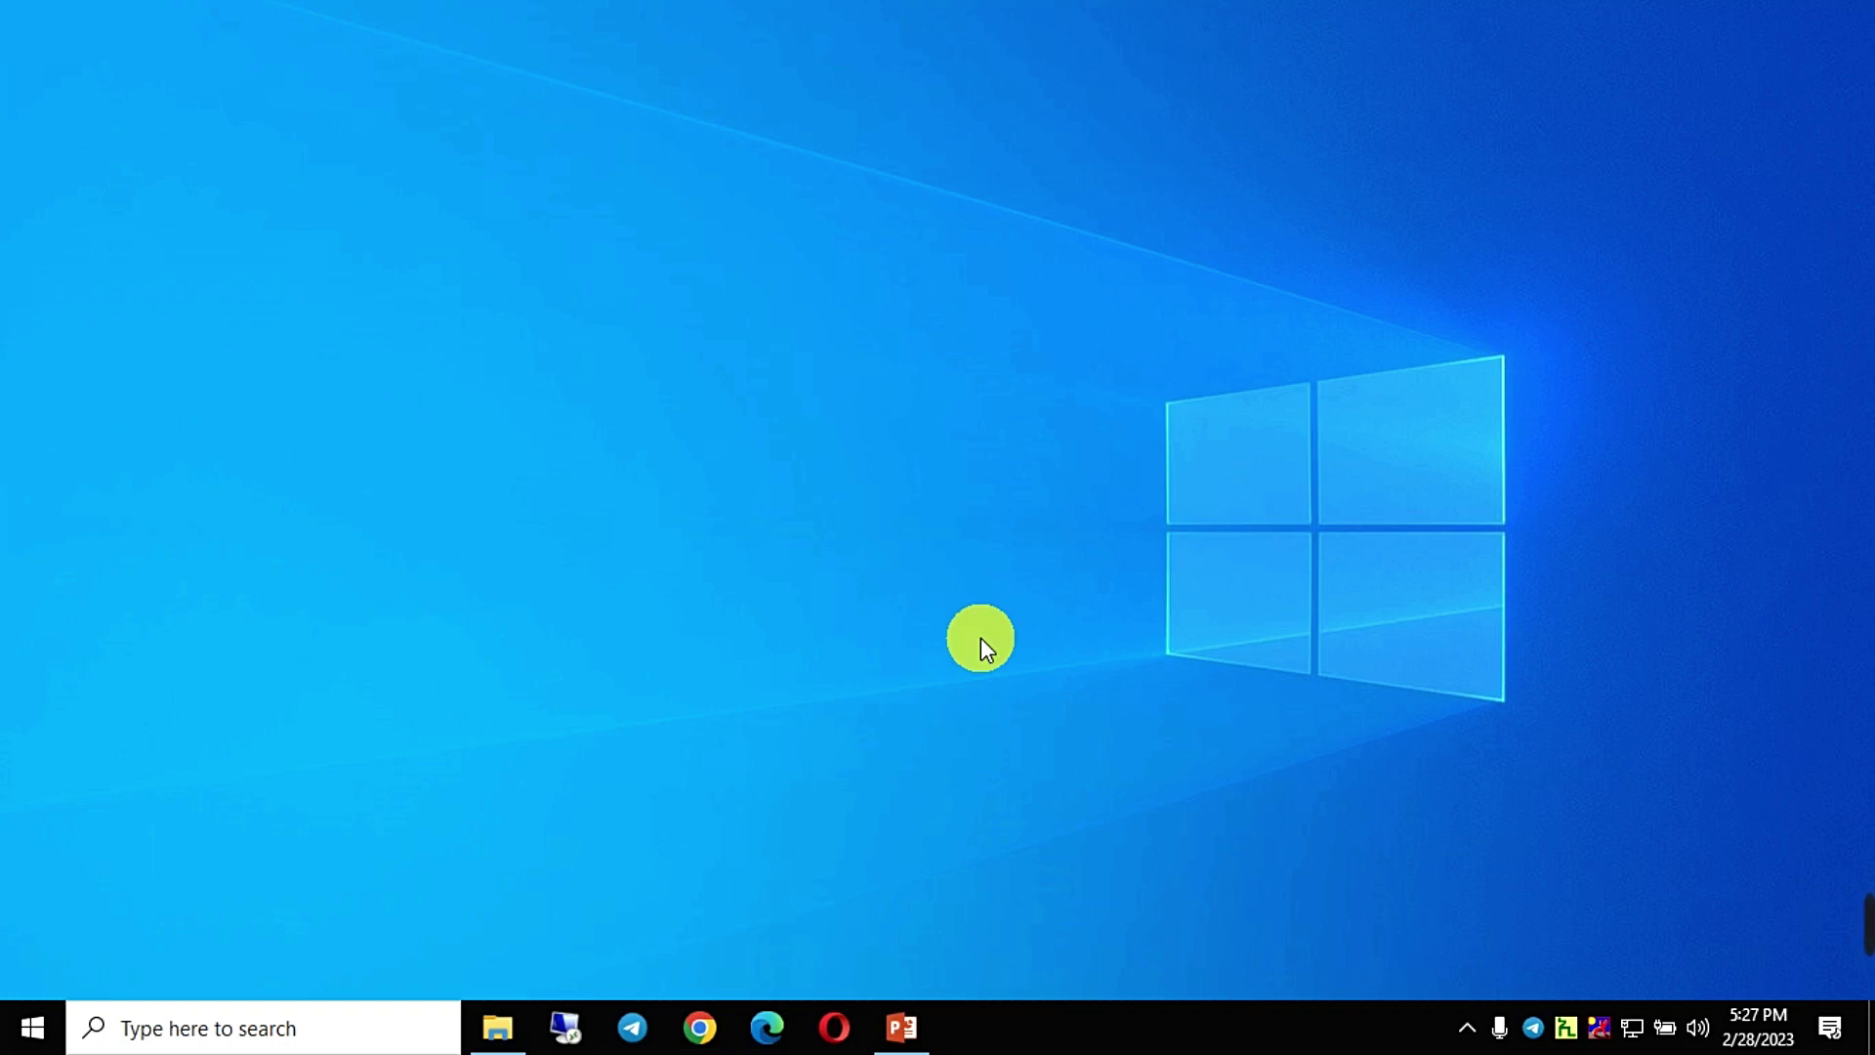
# Open a new Command Prompt through the Run command cmd and ping 8.8.8.8.
pyautogui.press('super+r')
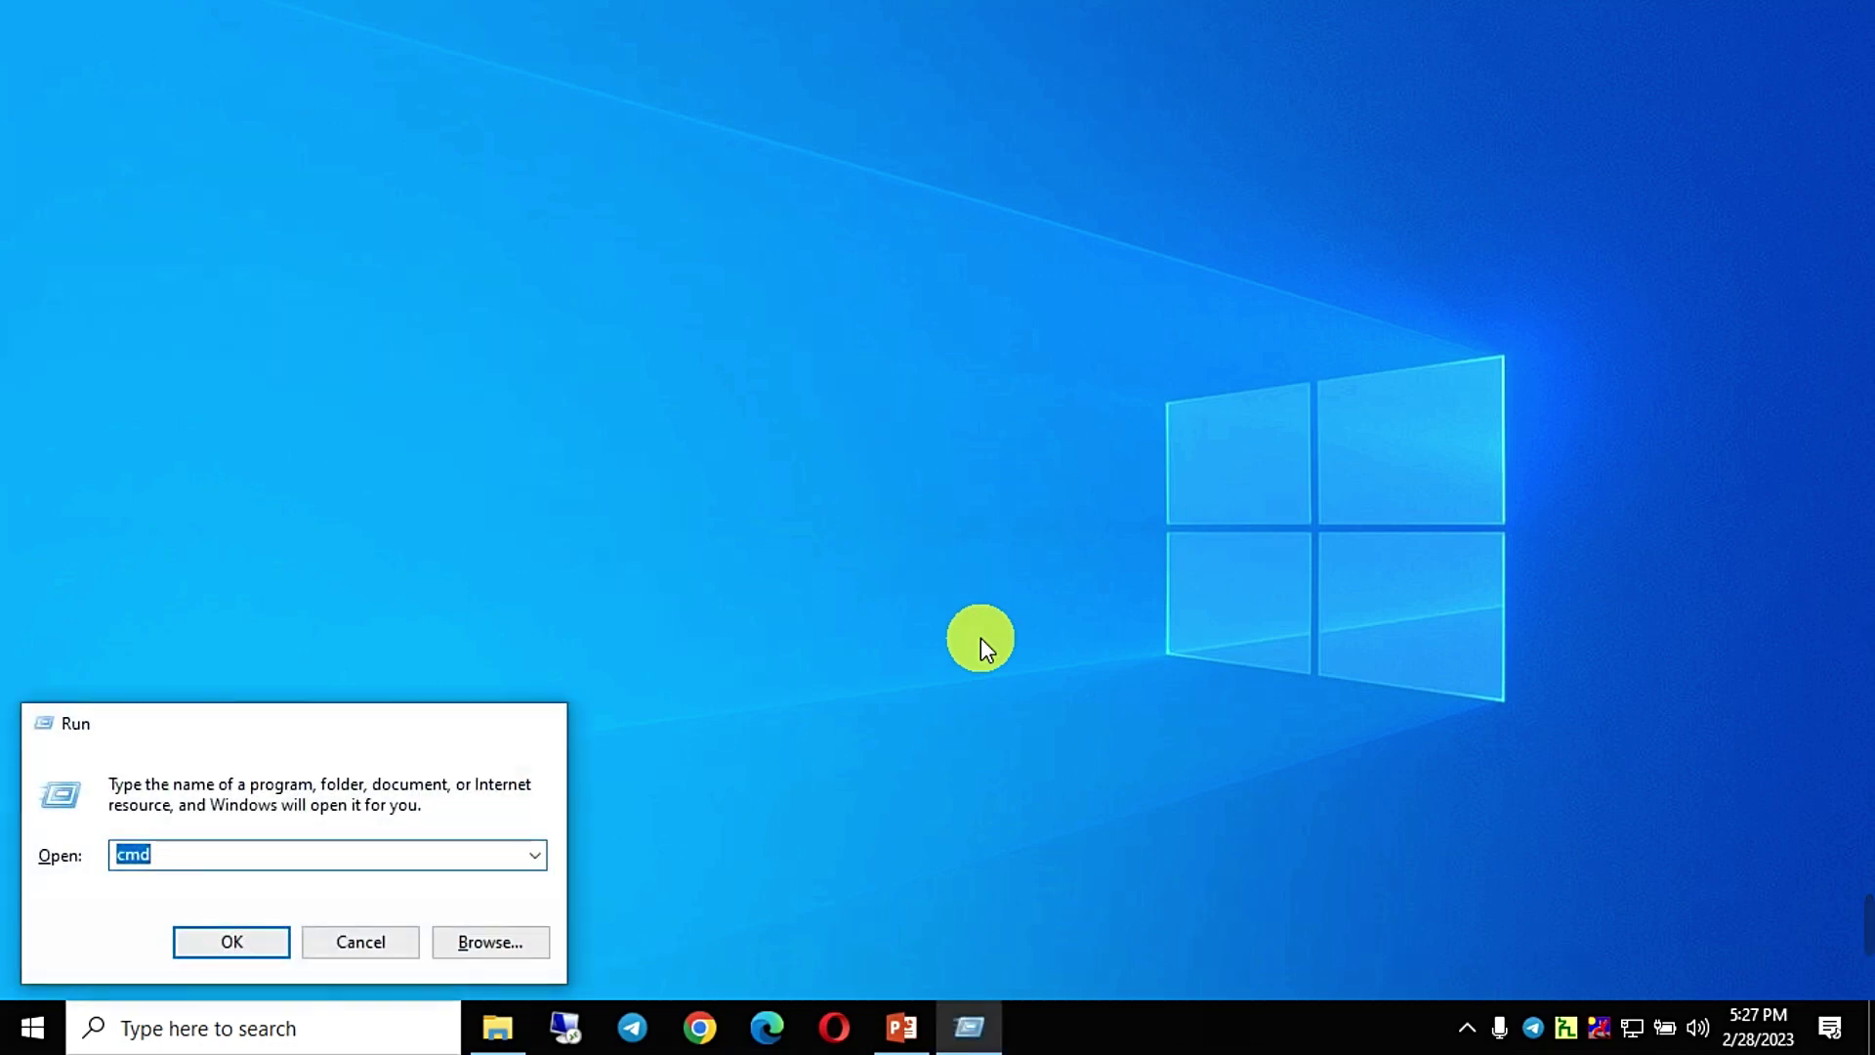
pyautogui.press('Return')
pyautogui.write('ping ')
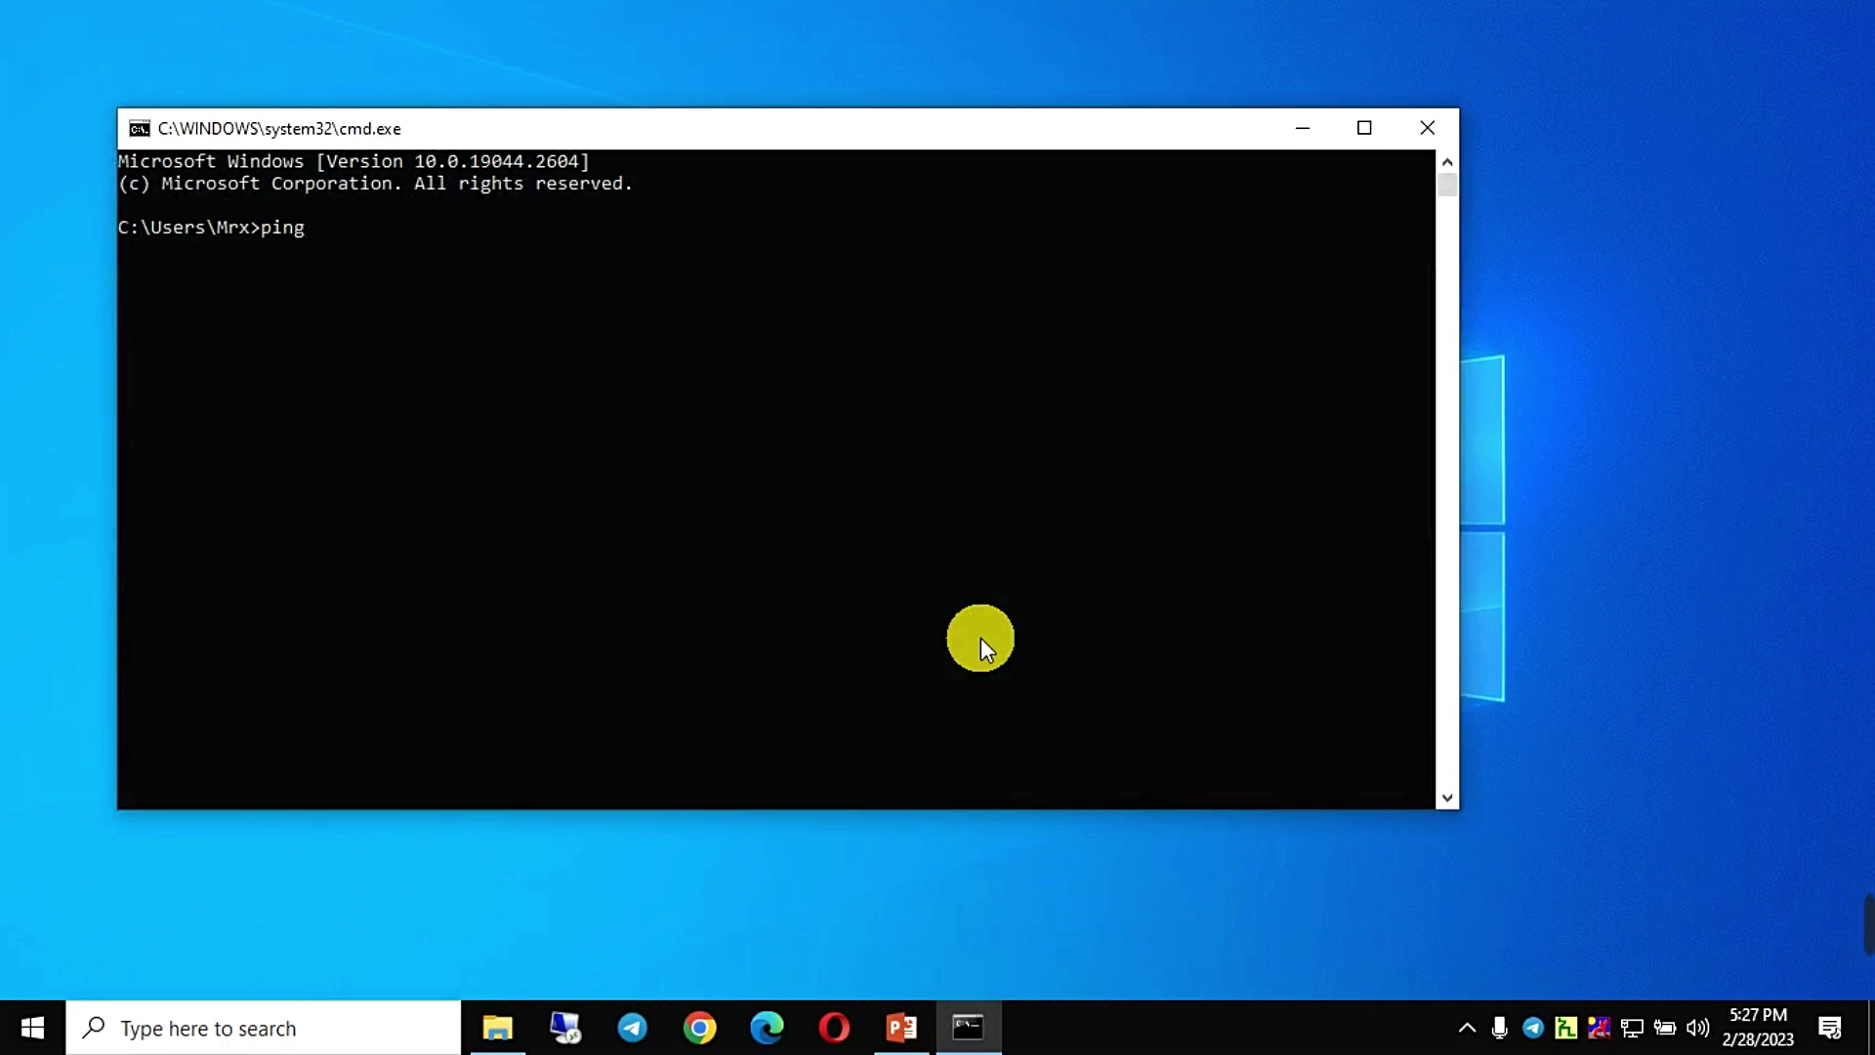
pyautogui.write('8.8.8.8')
pyautogui.press('Return')
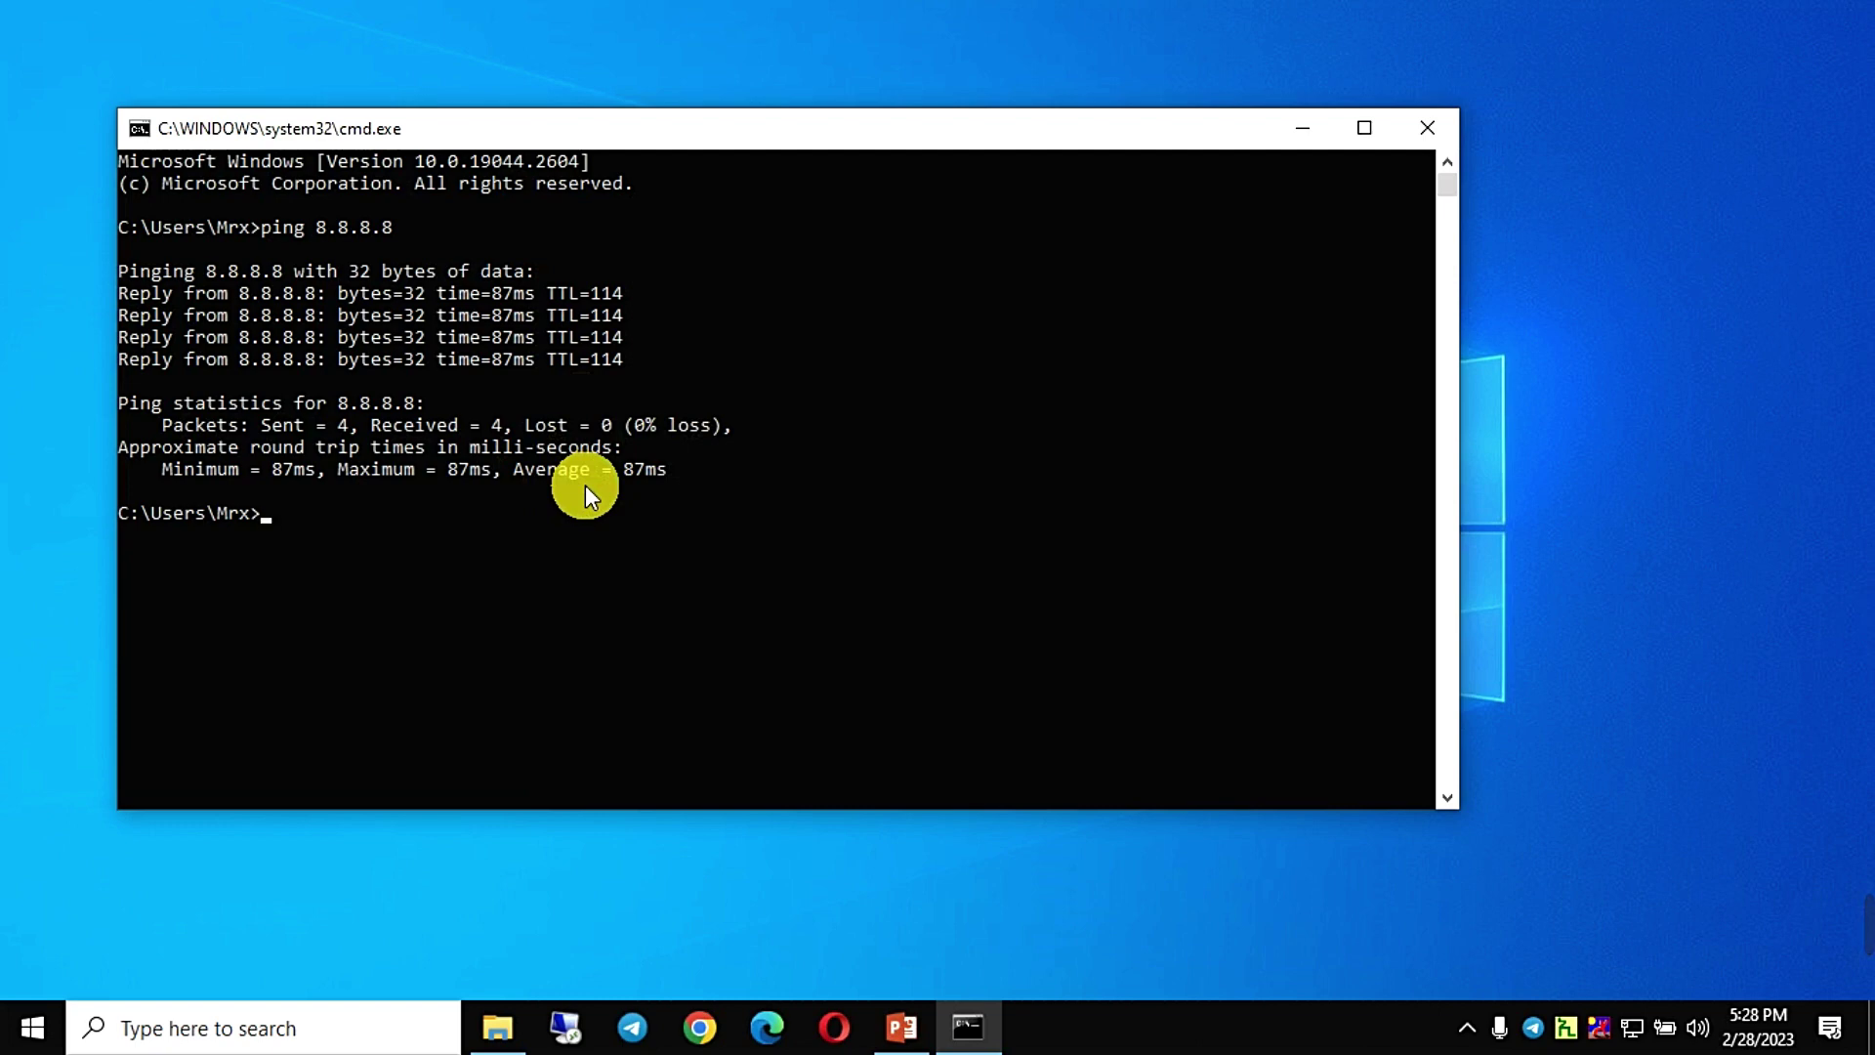
# Reuse the previous ping command with the address changed to 8.8.8.7 and run it.
pyautogui.press('Up')
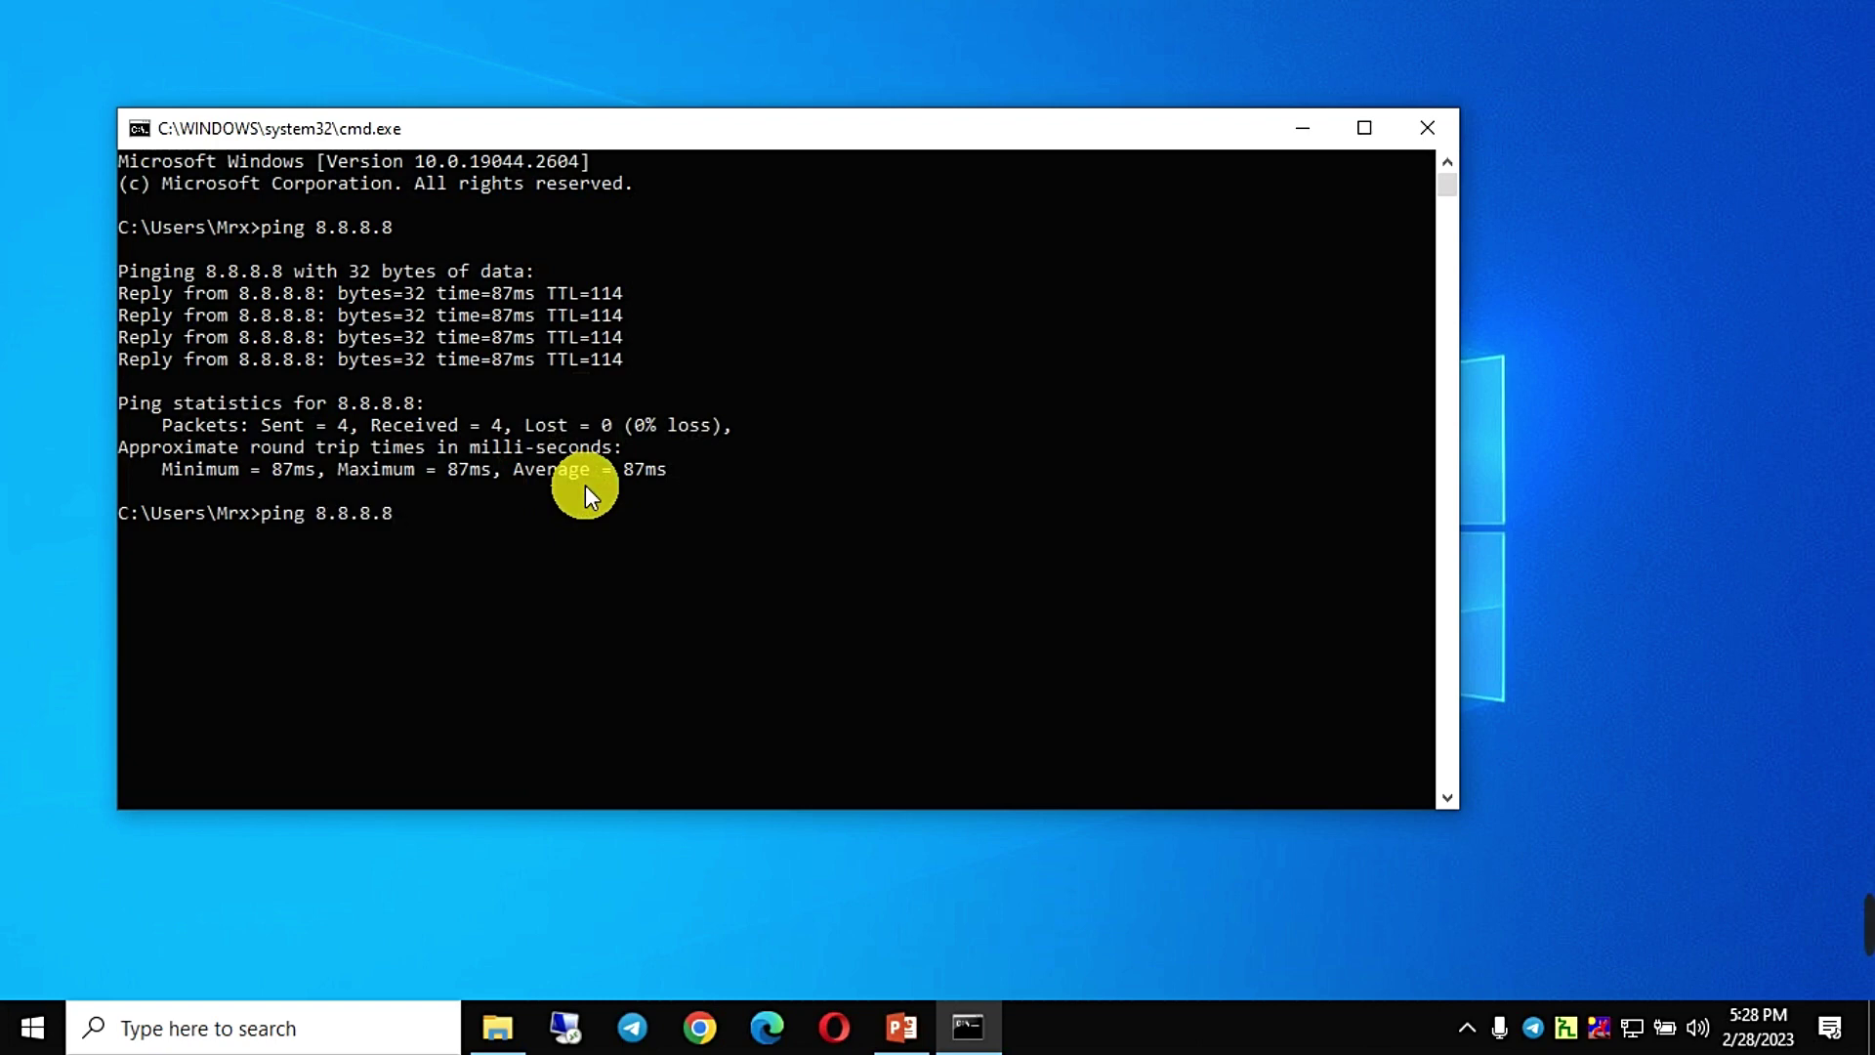
pyautogui.press('BackSpace')
pyautogui.write('7')
pyautogui.press('Return')
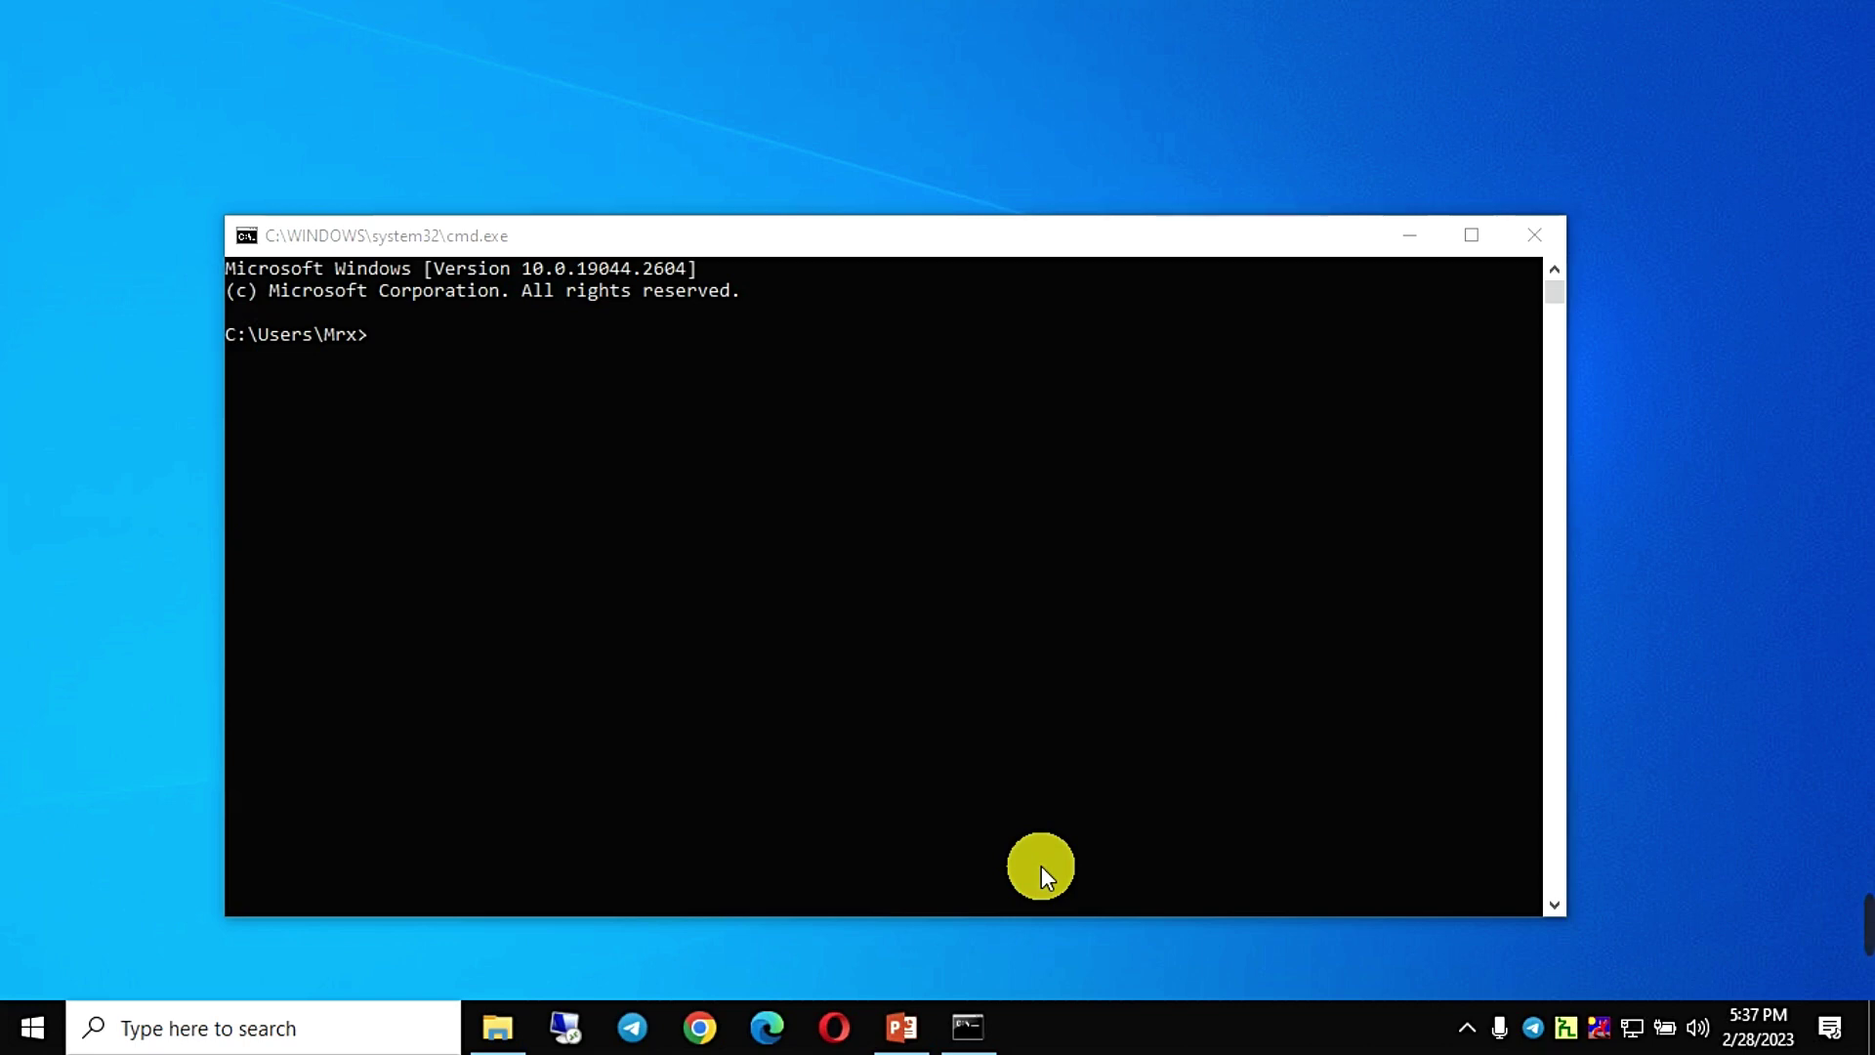
# Display the basic IP configuration of the network adapters with ipconfig in the Command Prompt.
pyautogui.click(563, 491)
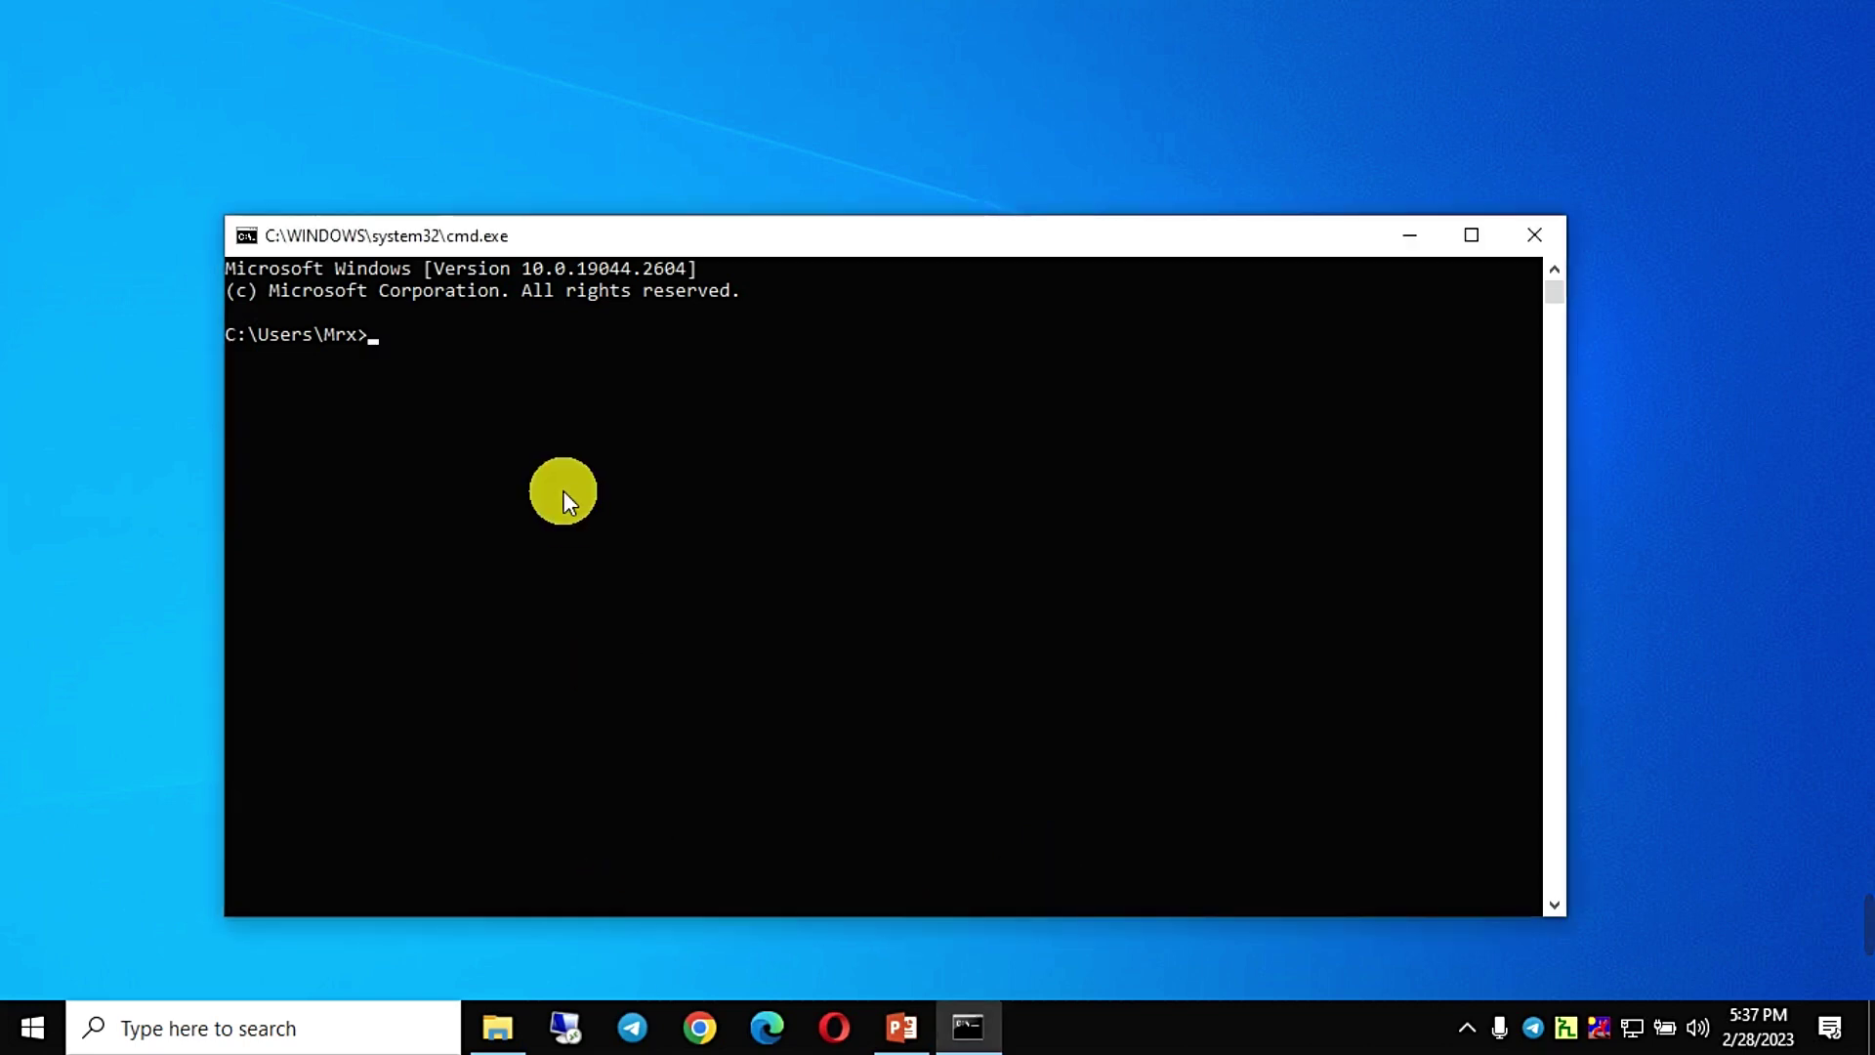
pyautogui.write('ipconfig')
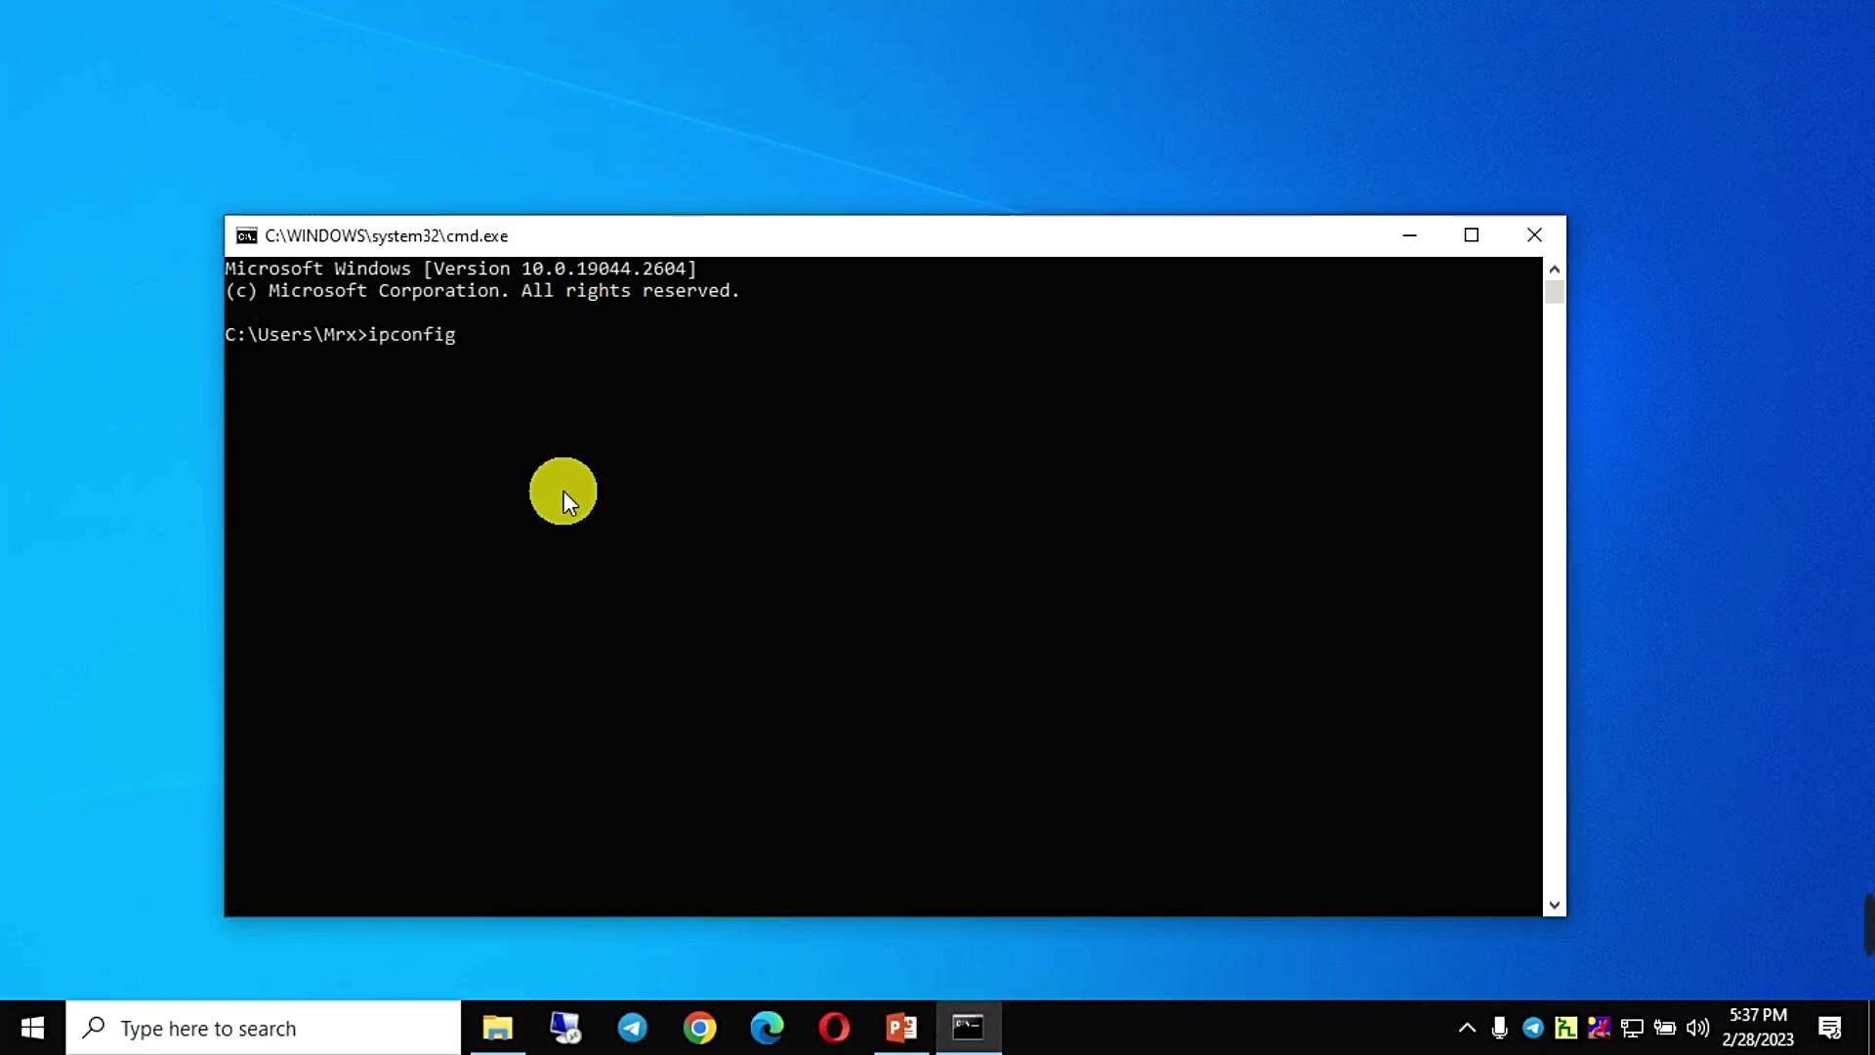
pyautogui.press('Return')
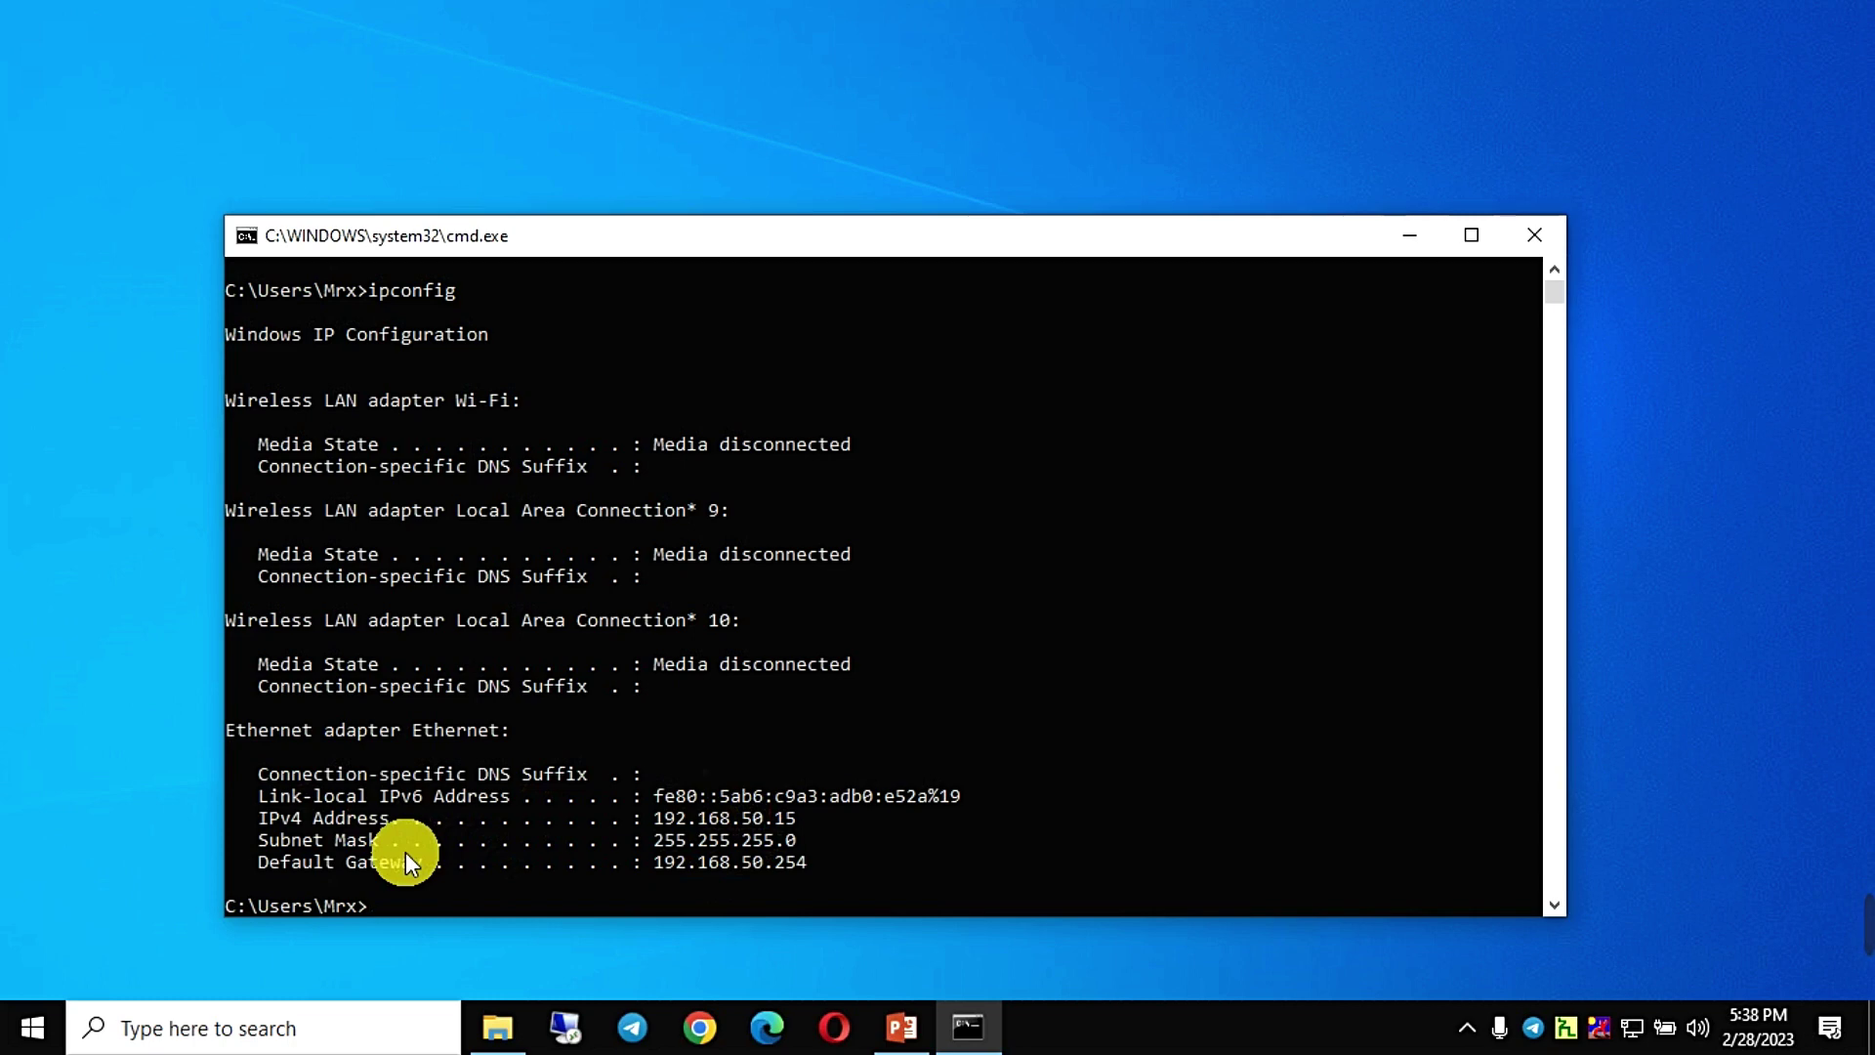
# Display the full adapter details with ipconfig/all and maximize the Command Prompt window.
pyautogui.write('ipconfig/all')
pyautogui.press('Return')
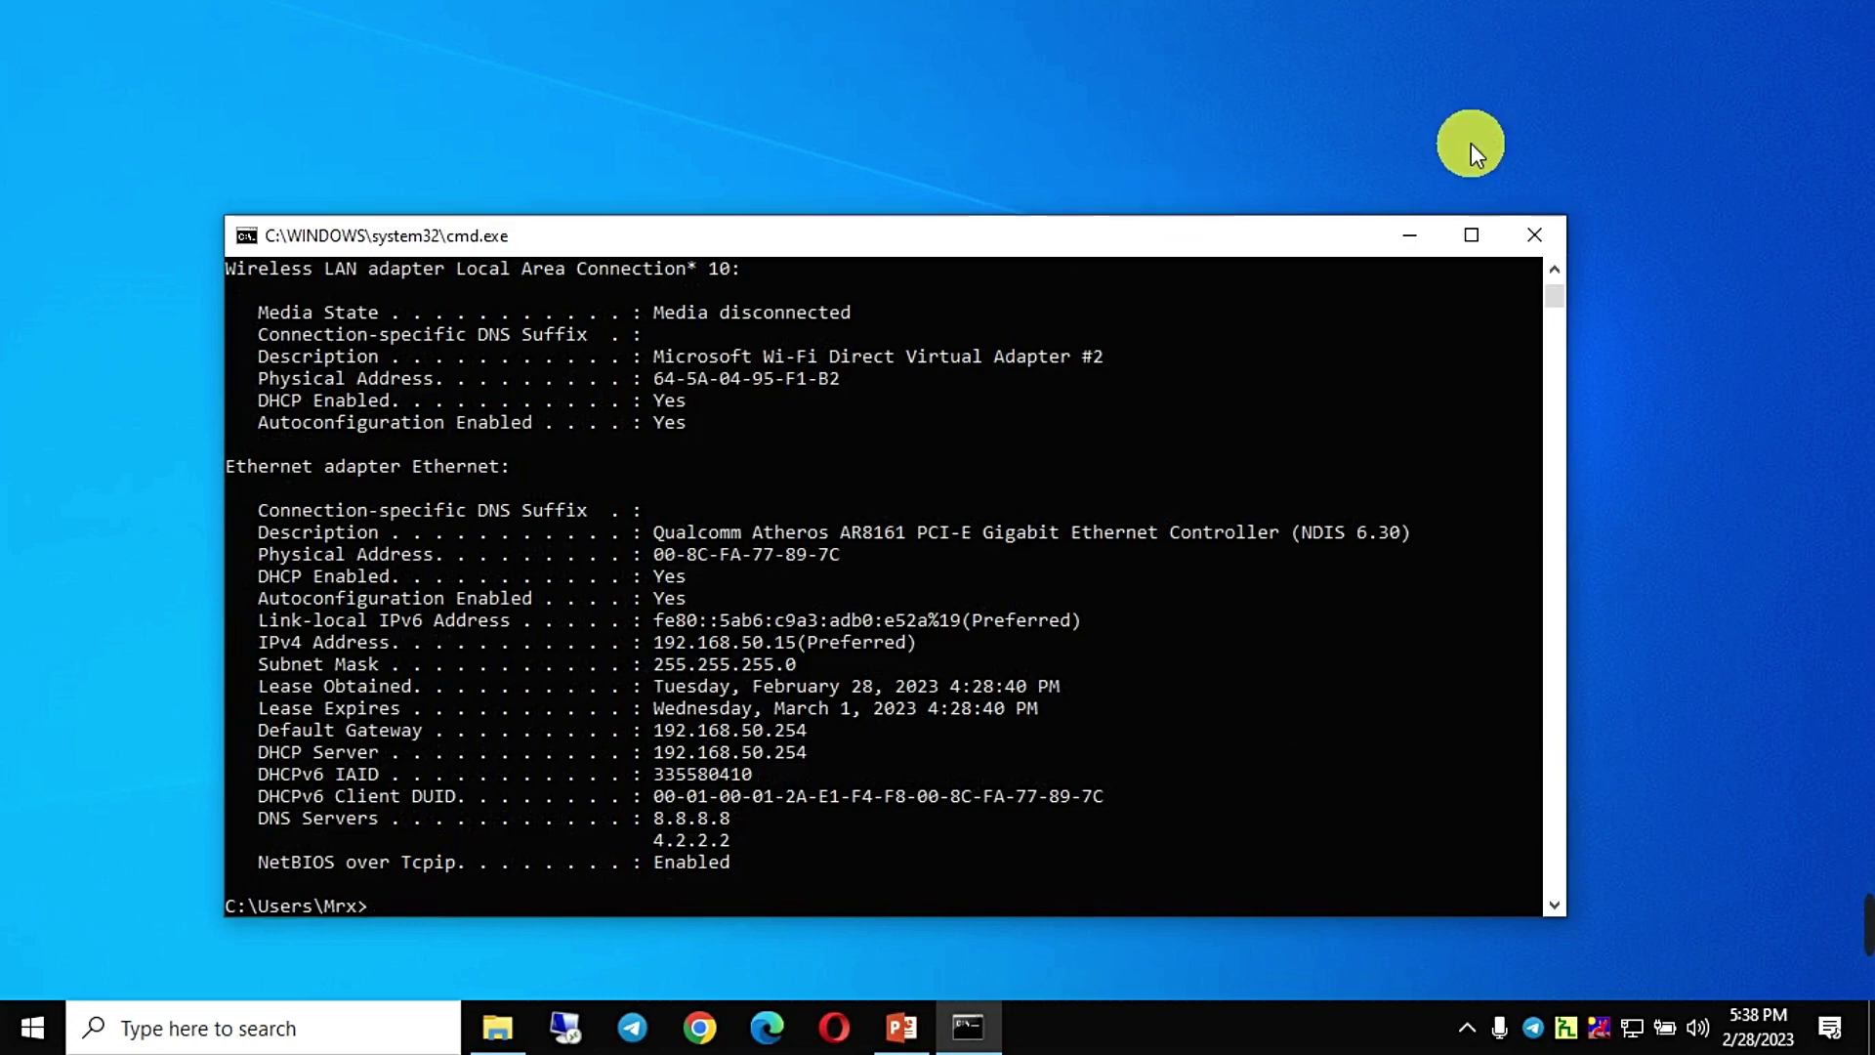
pyautogui.click(1472, 234)
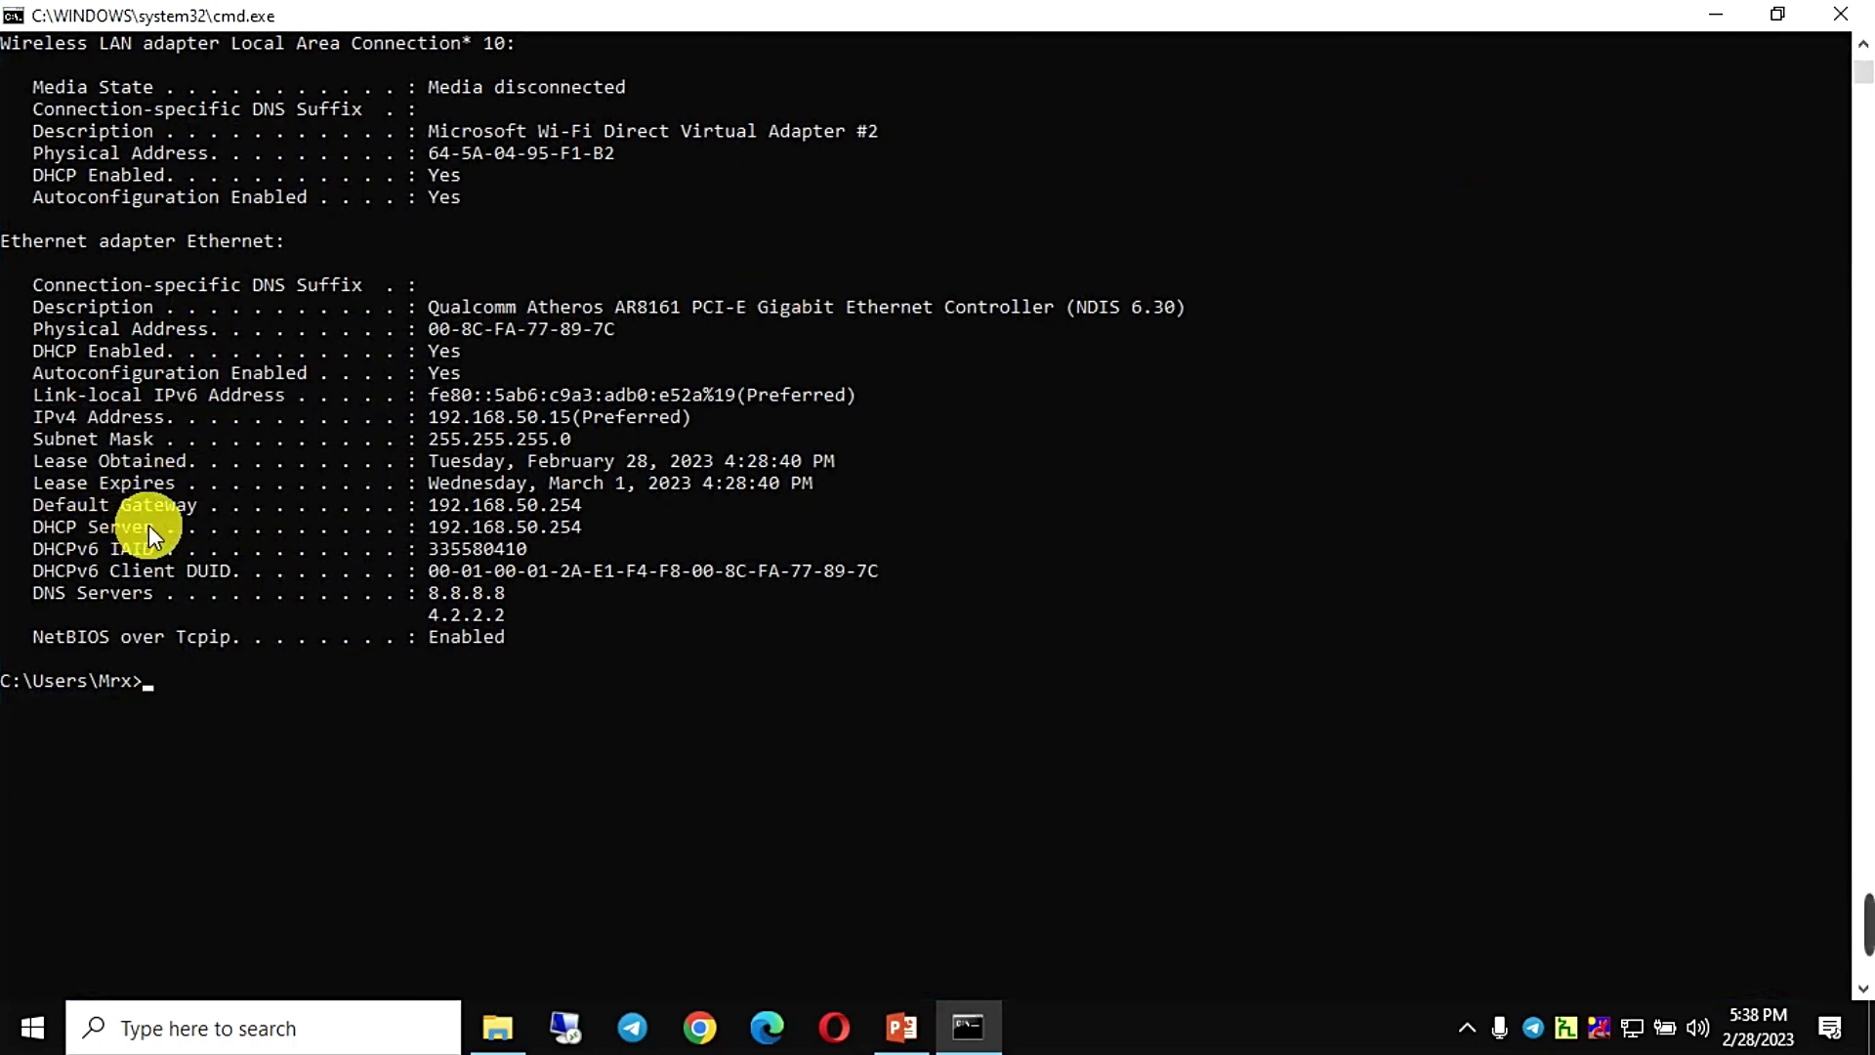
# Highlight the DHCP Server label and the Physical Address line of the Ethernet adapter, then clear the highlight.
pyautogui.moveTo(158, 524); pyautogui.dragTo(40, 531)
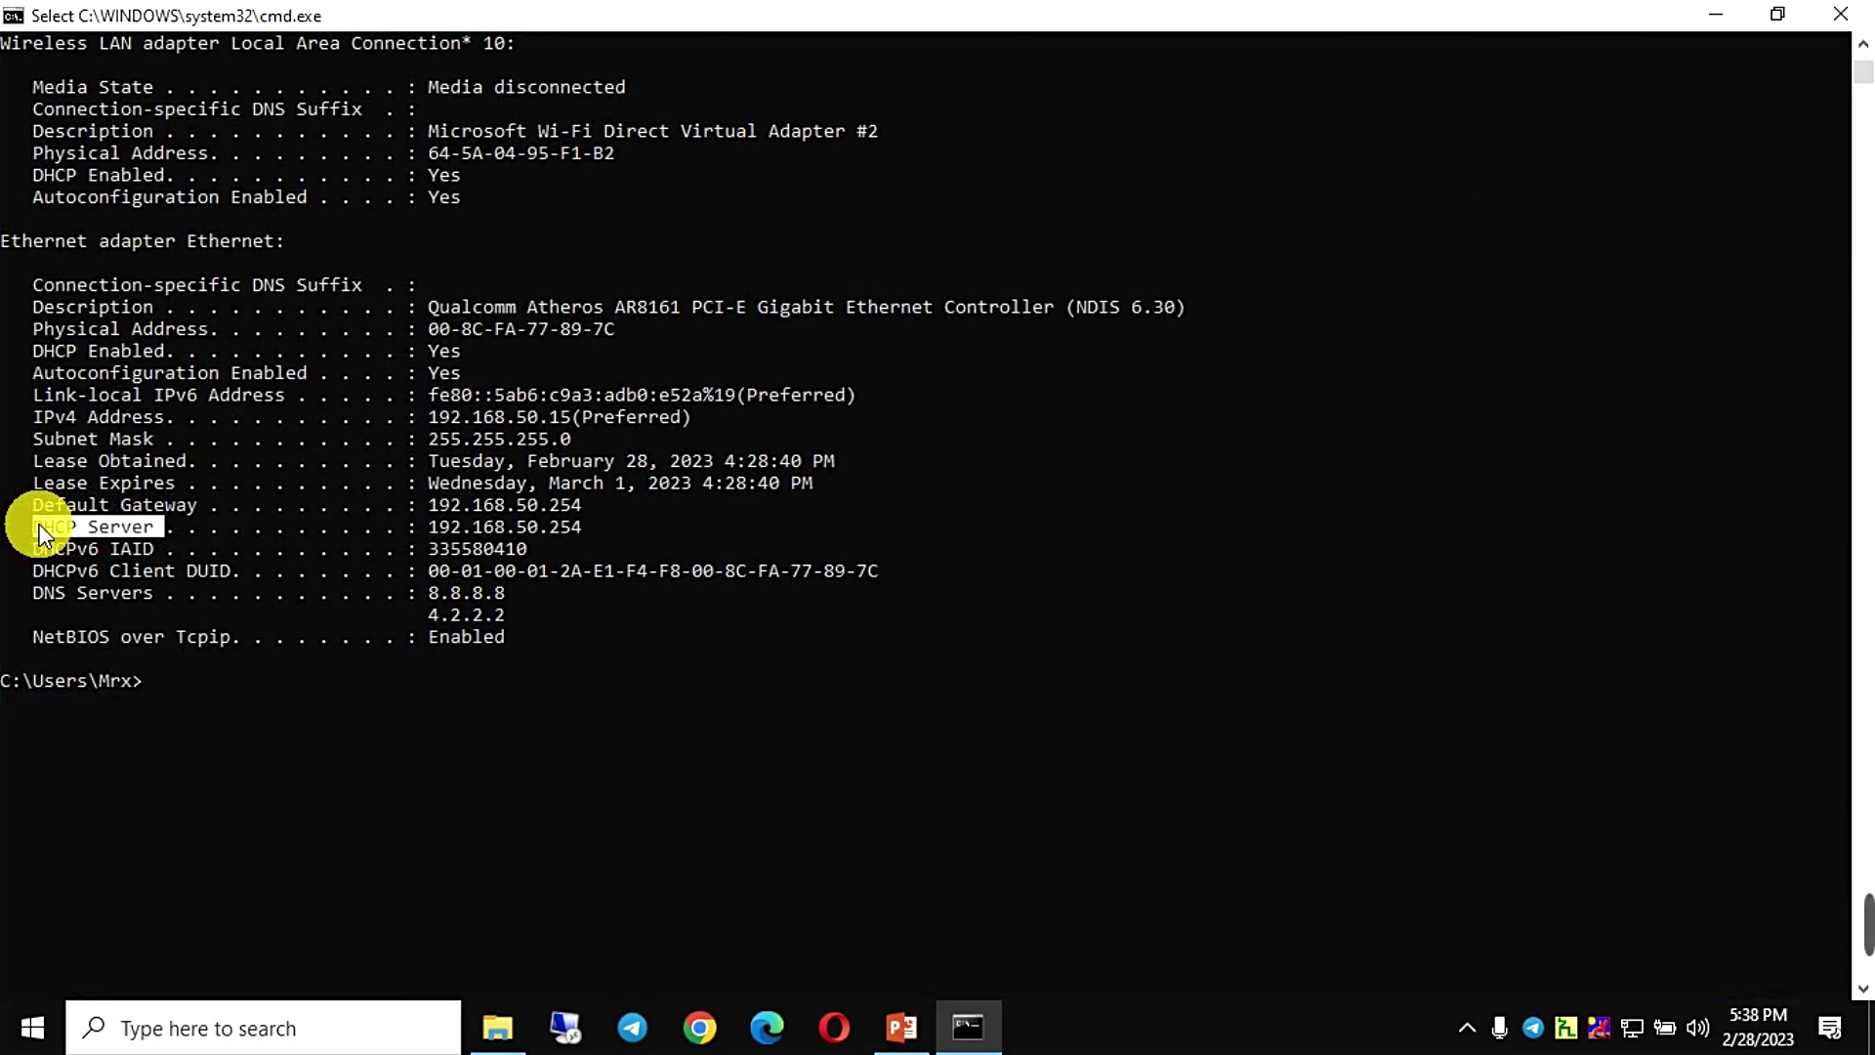
pyautogui.moveTo(25, 329); pyautogui.dragTo(612, 328)
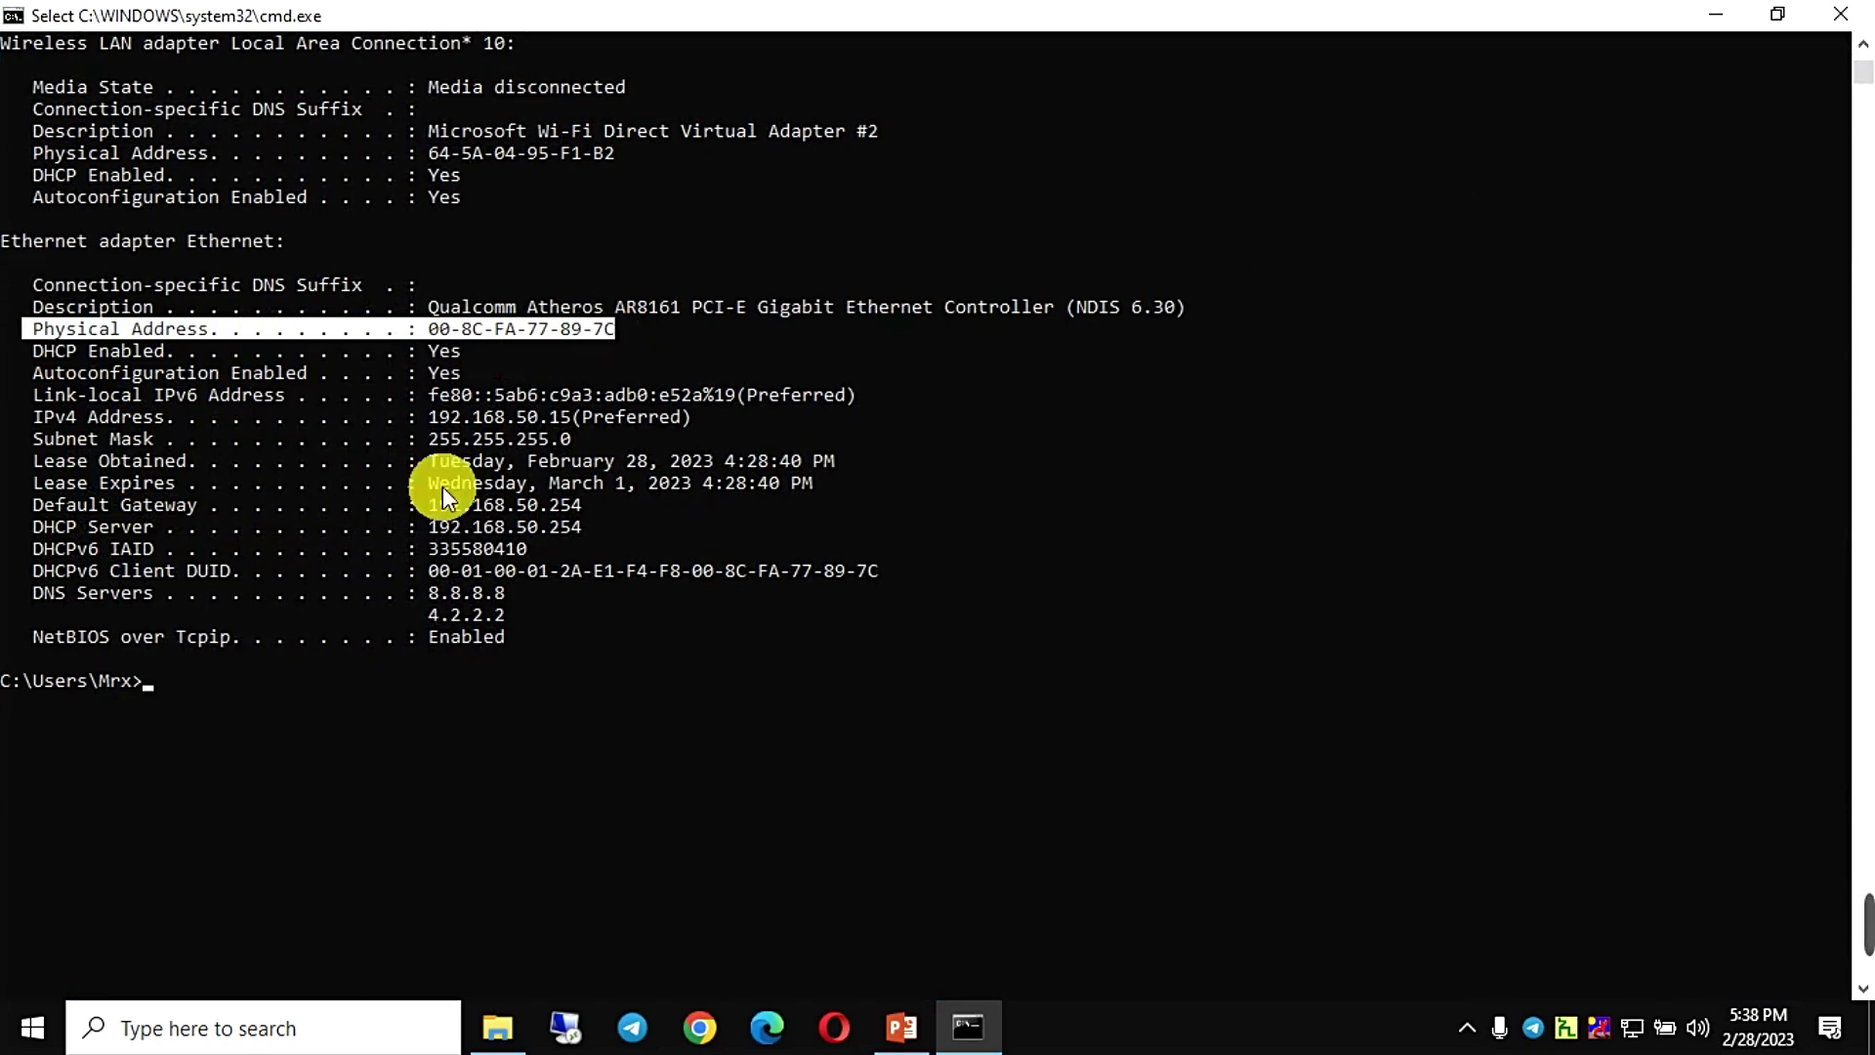
pyautogui.click(230, 680)
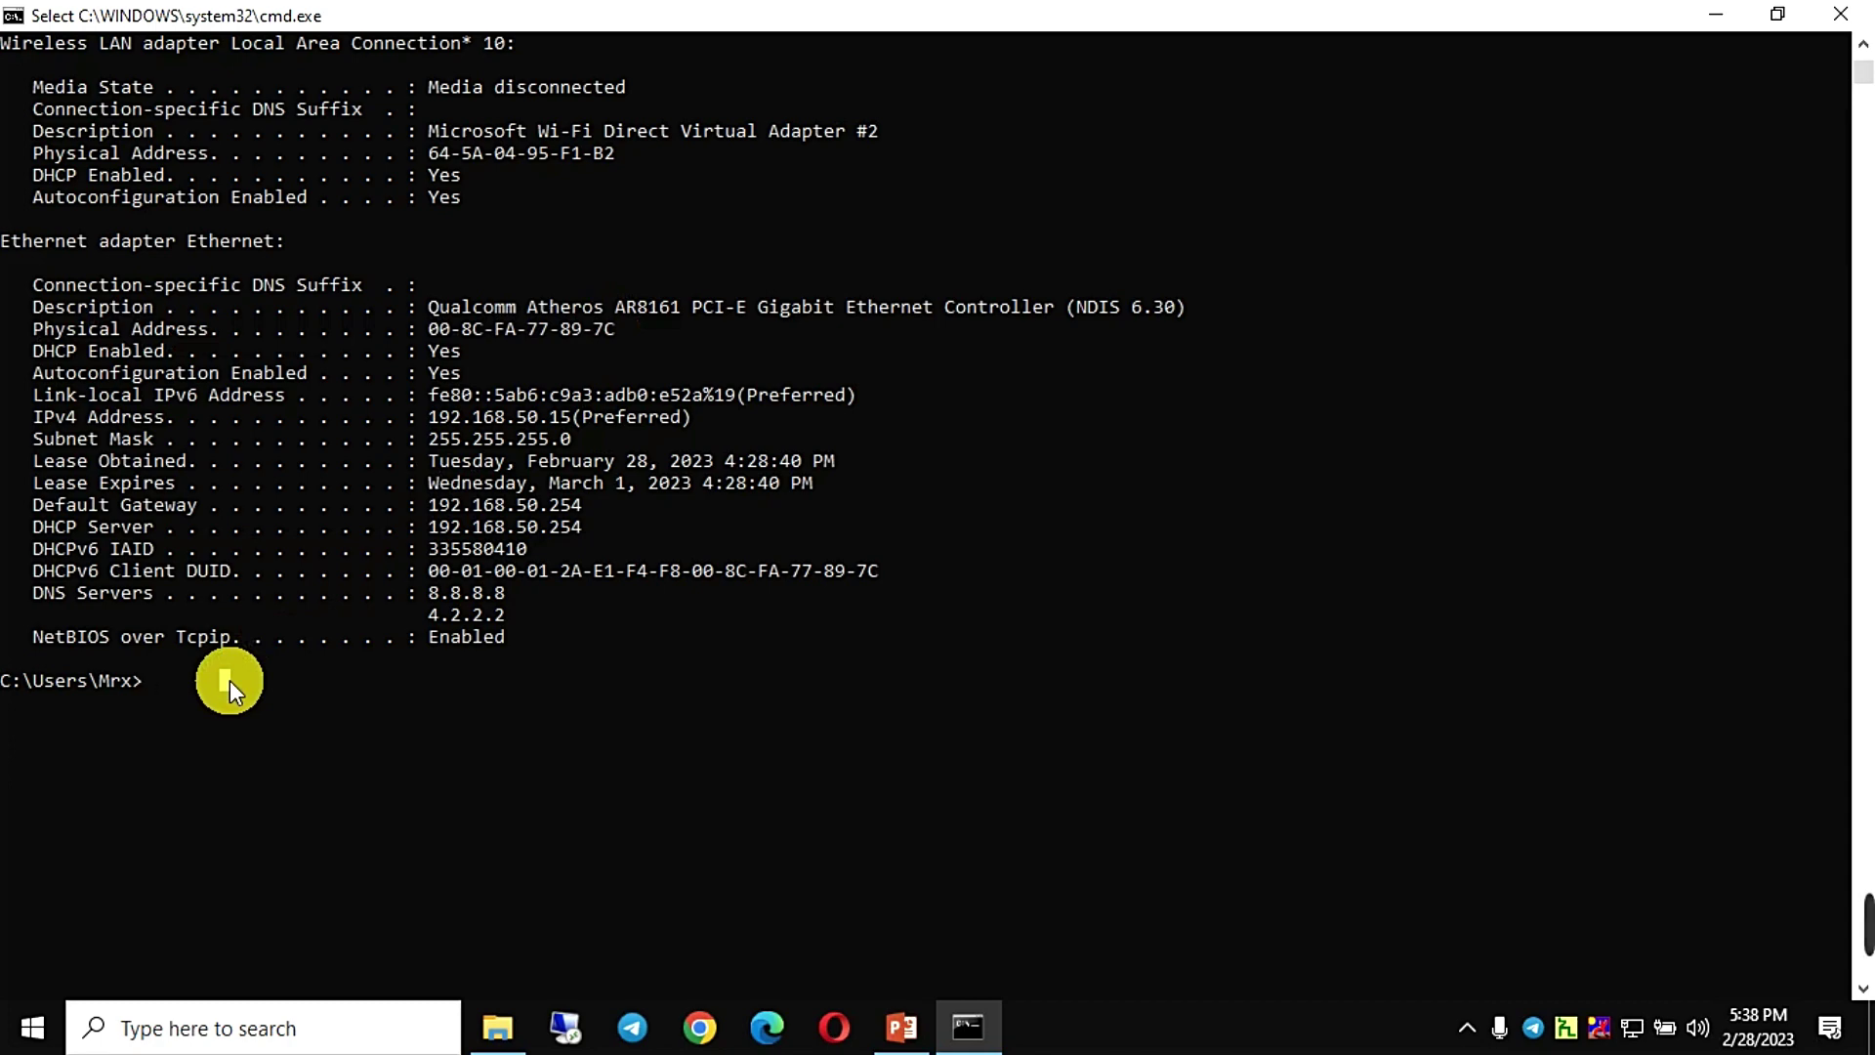
# Release the current IP address with ipconfig/release.
pyautogui.write('ipconfig/')
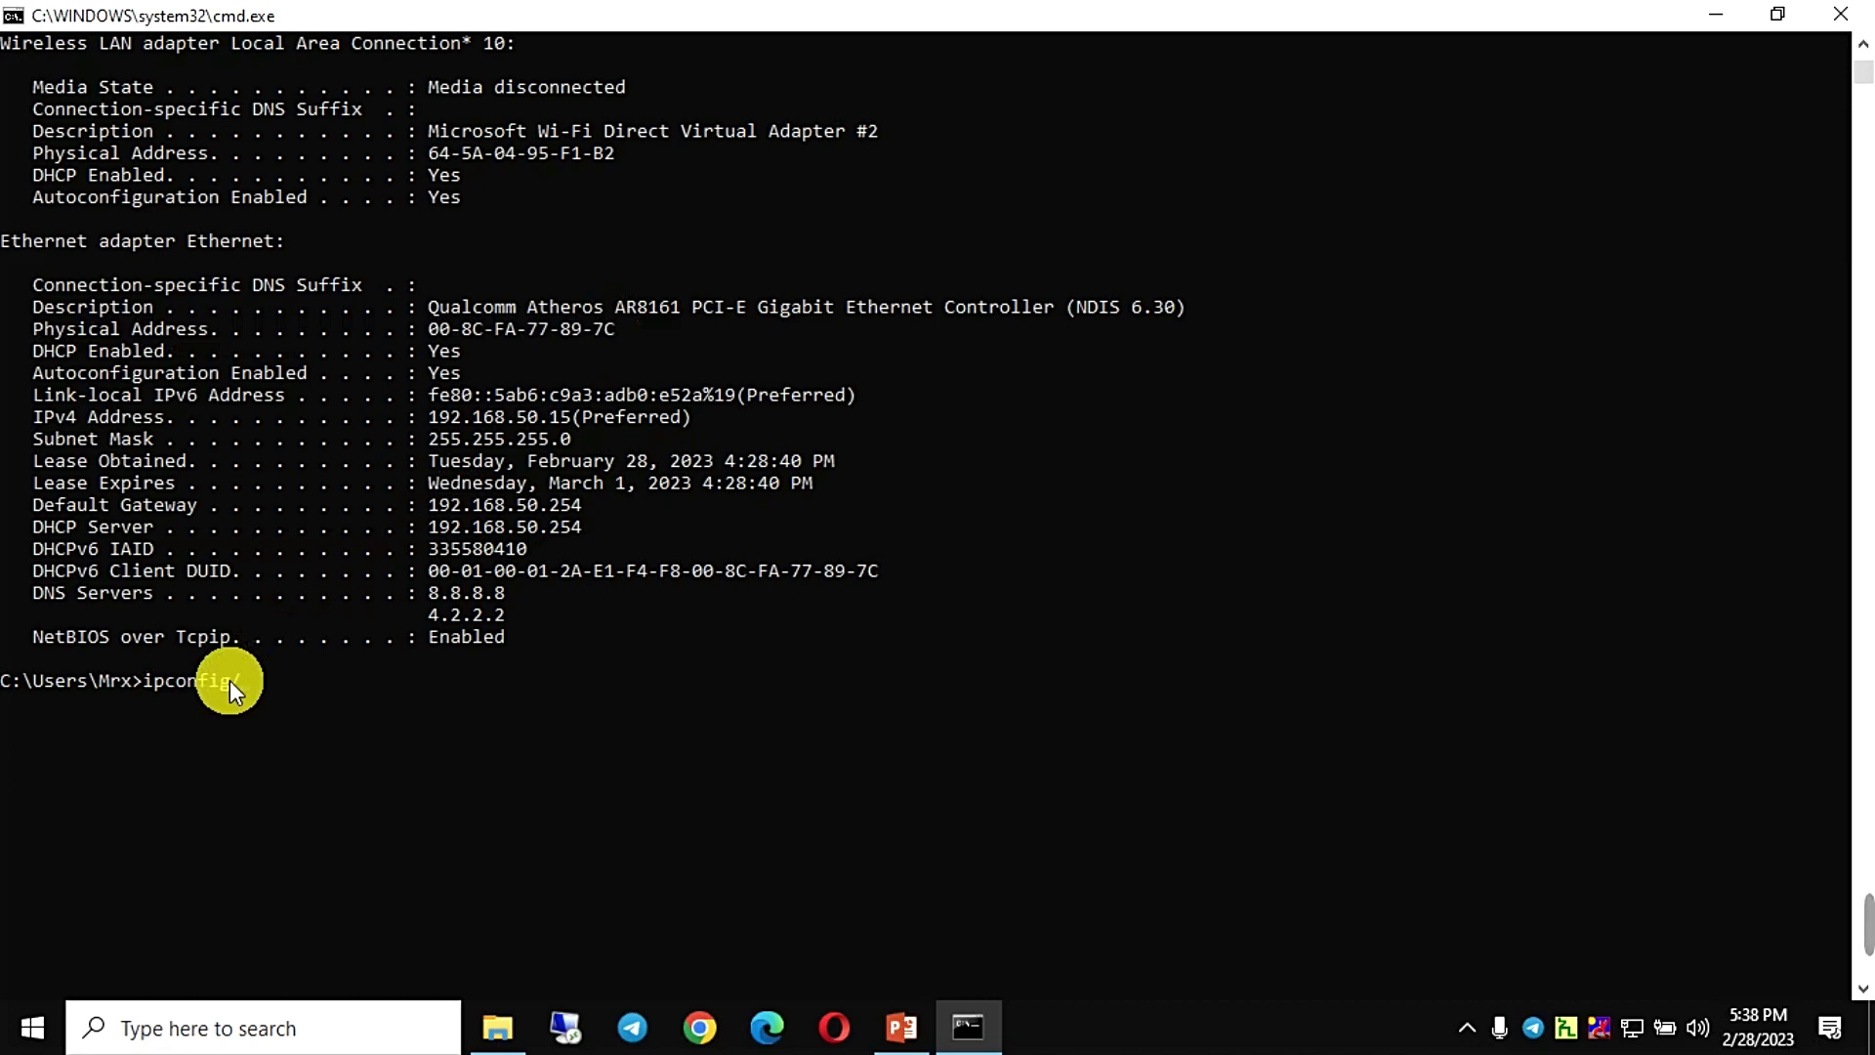
pyautogui.write('release')
pyautogui.press('Return')
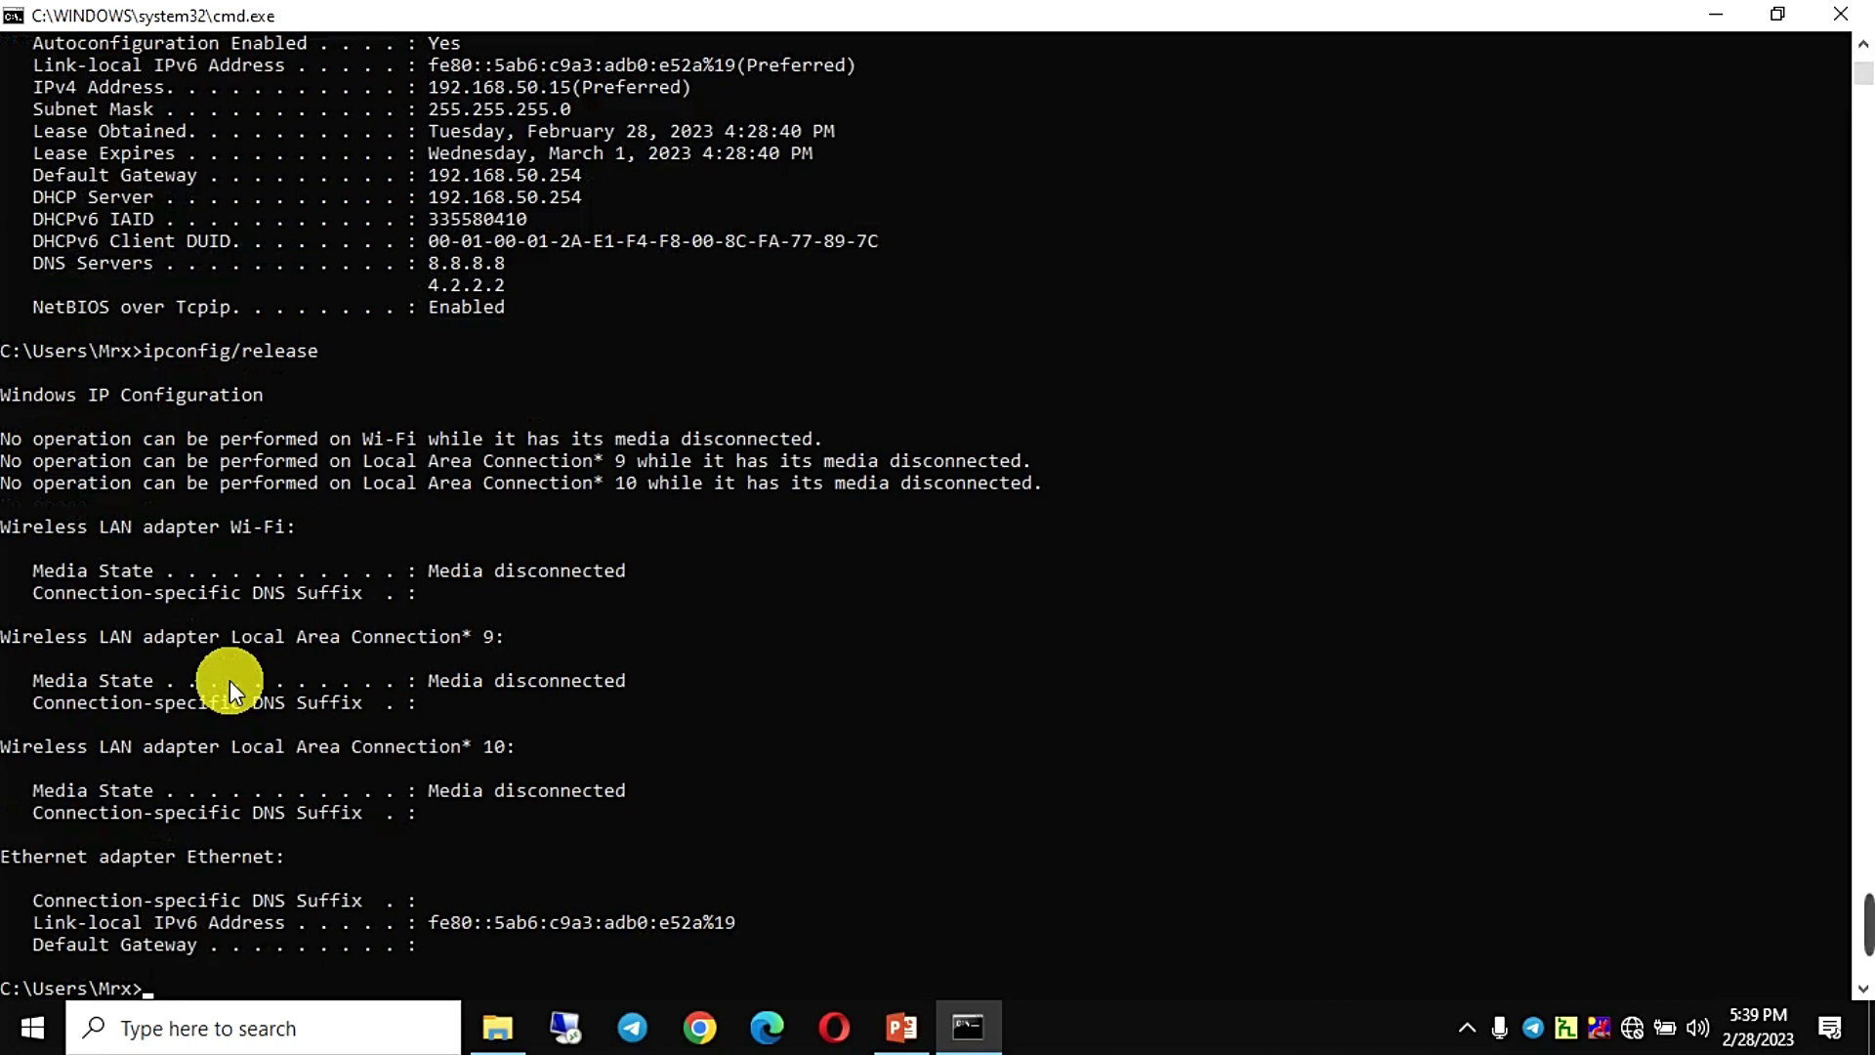
# Change the previous release command to ipconfig/renew and run it to request an IP address.
pyautogui.press('Up')
pyautogui.press('BackSpace')
pyautogui.press('BackSpace')
pyautogui.press('BackSpace')
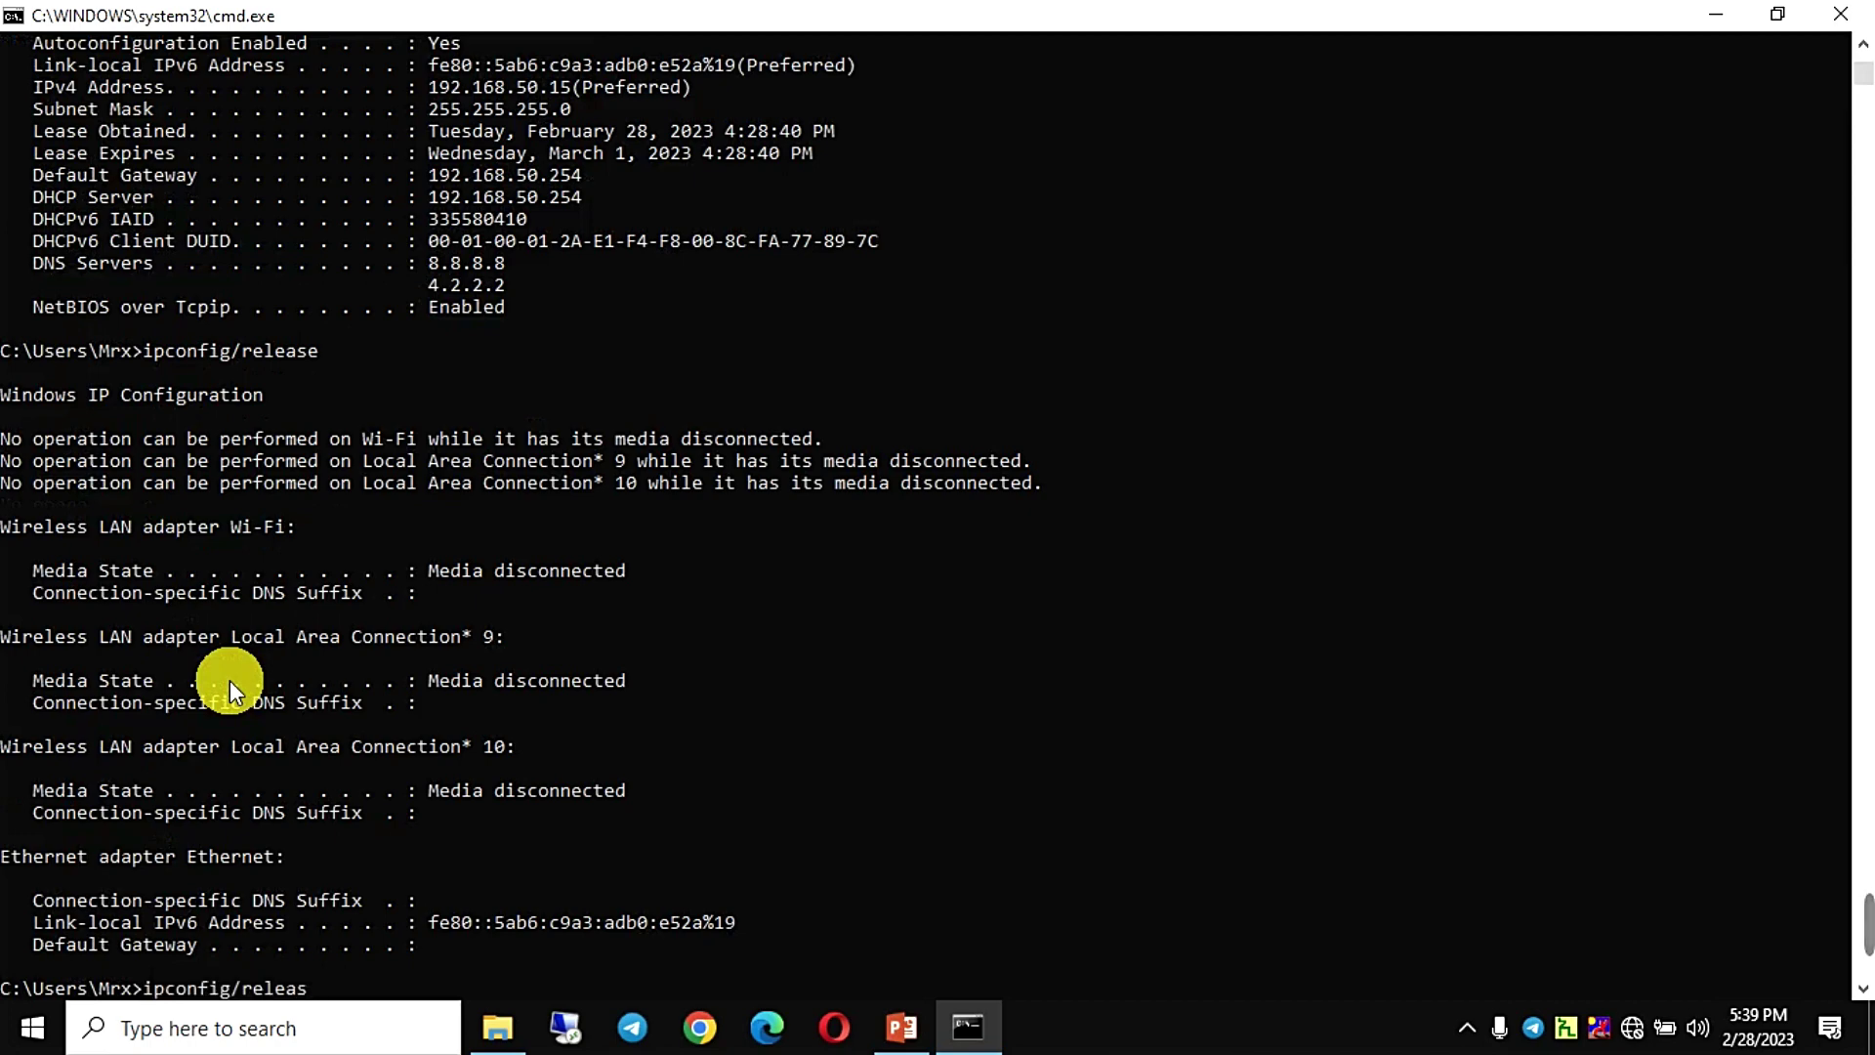
pyautogui.press('BackSpace')
pyautogui.press('BackSpace')
pyautogui.write('new')
pyautogui.press('Return')
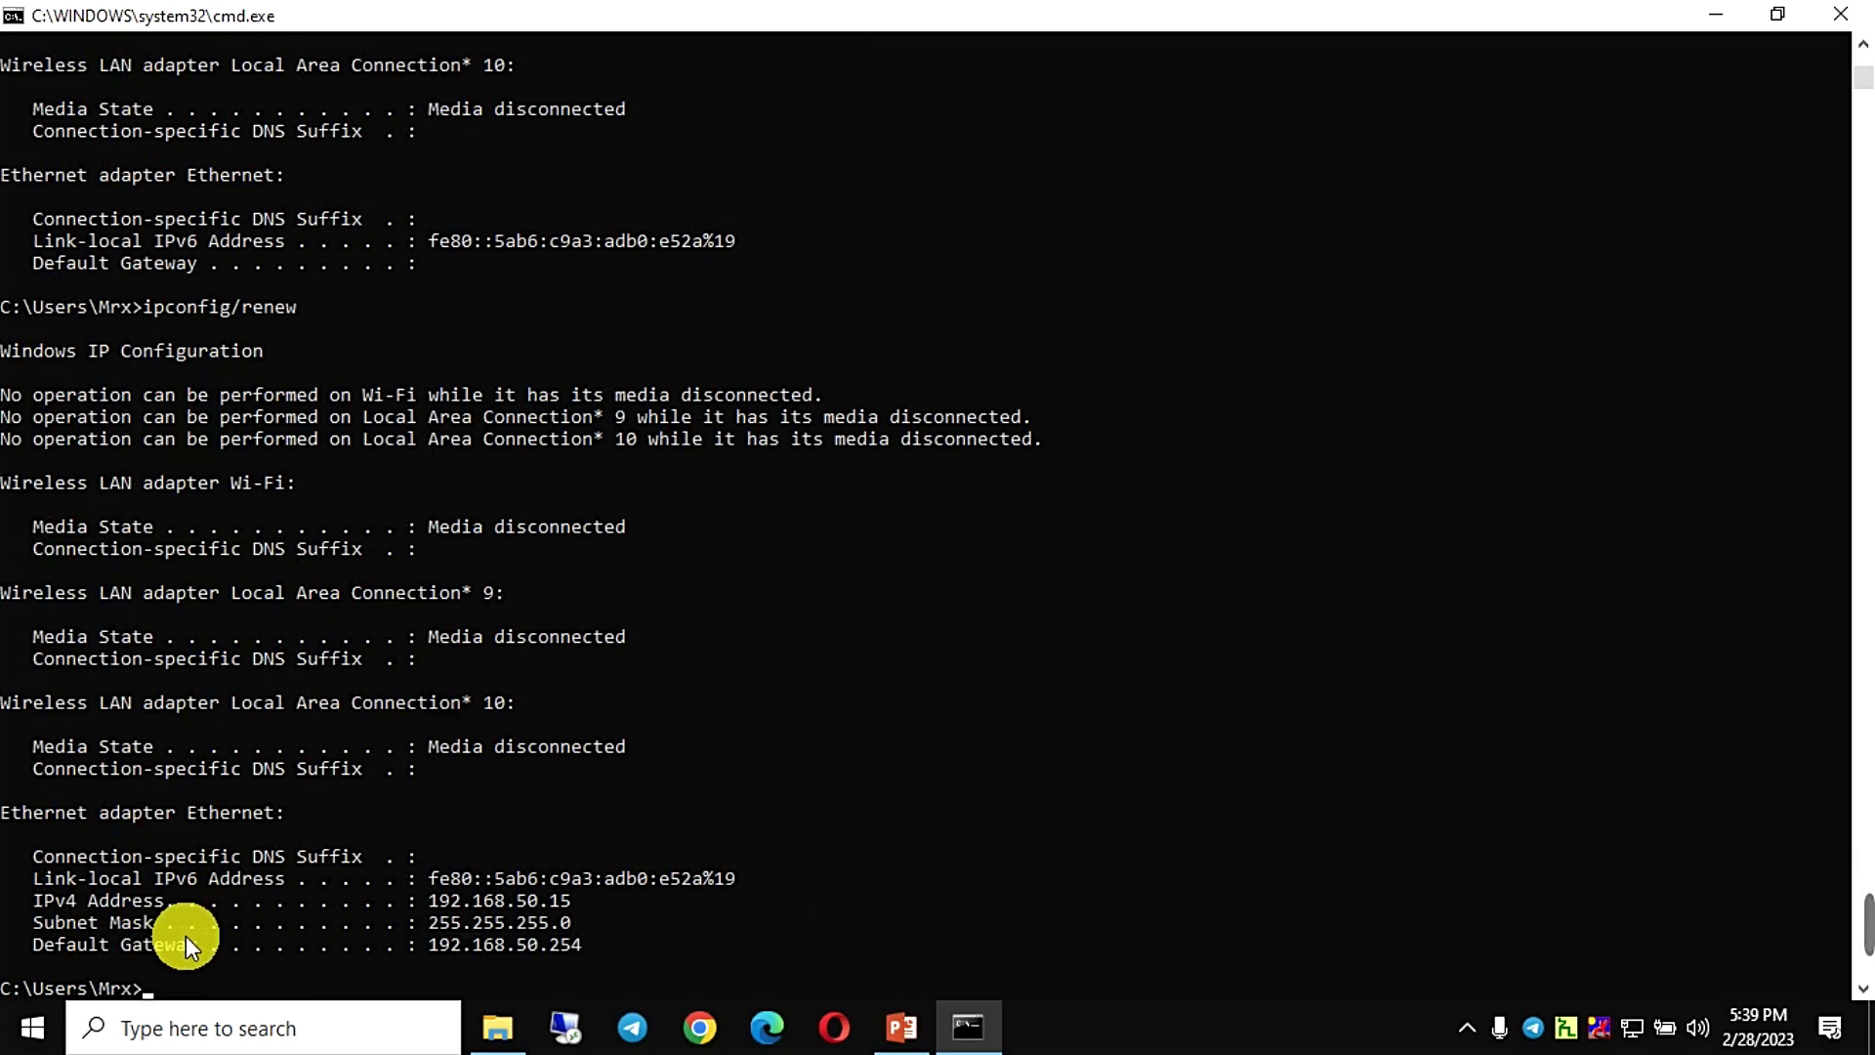
# Change the previous renew command to ipconfig/flushdns and run it to clear the DNS resolver cache.
pyautogui.press('Up')
pyautogui.press('BackSpace')
pyautogui.press('BackSpace')
pyautogui.press('BackSpace')
pyautogui.press('BackSpace')
pyautogui.press('BackSpace')
pyautogui.write('flu')
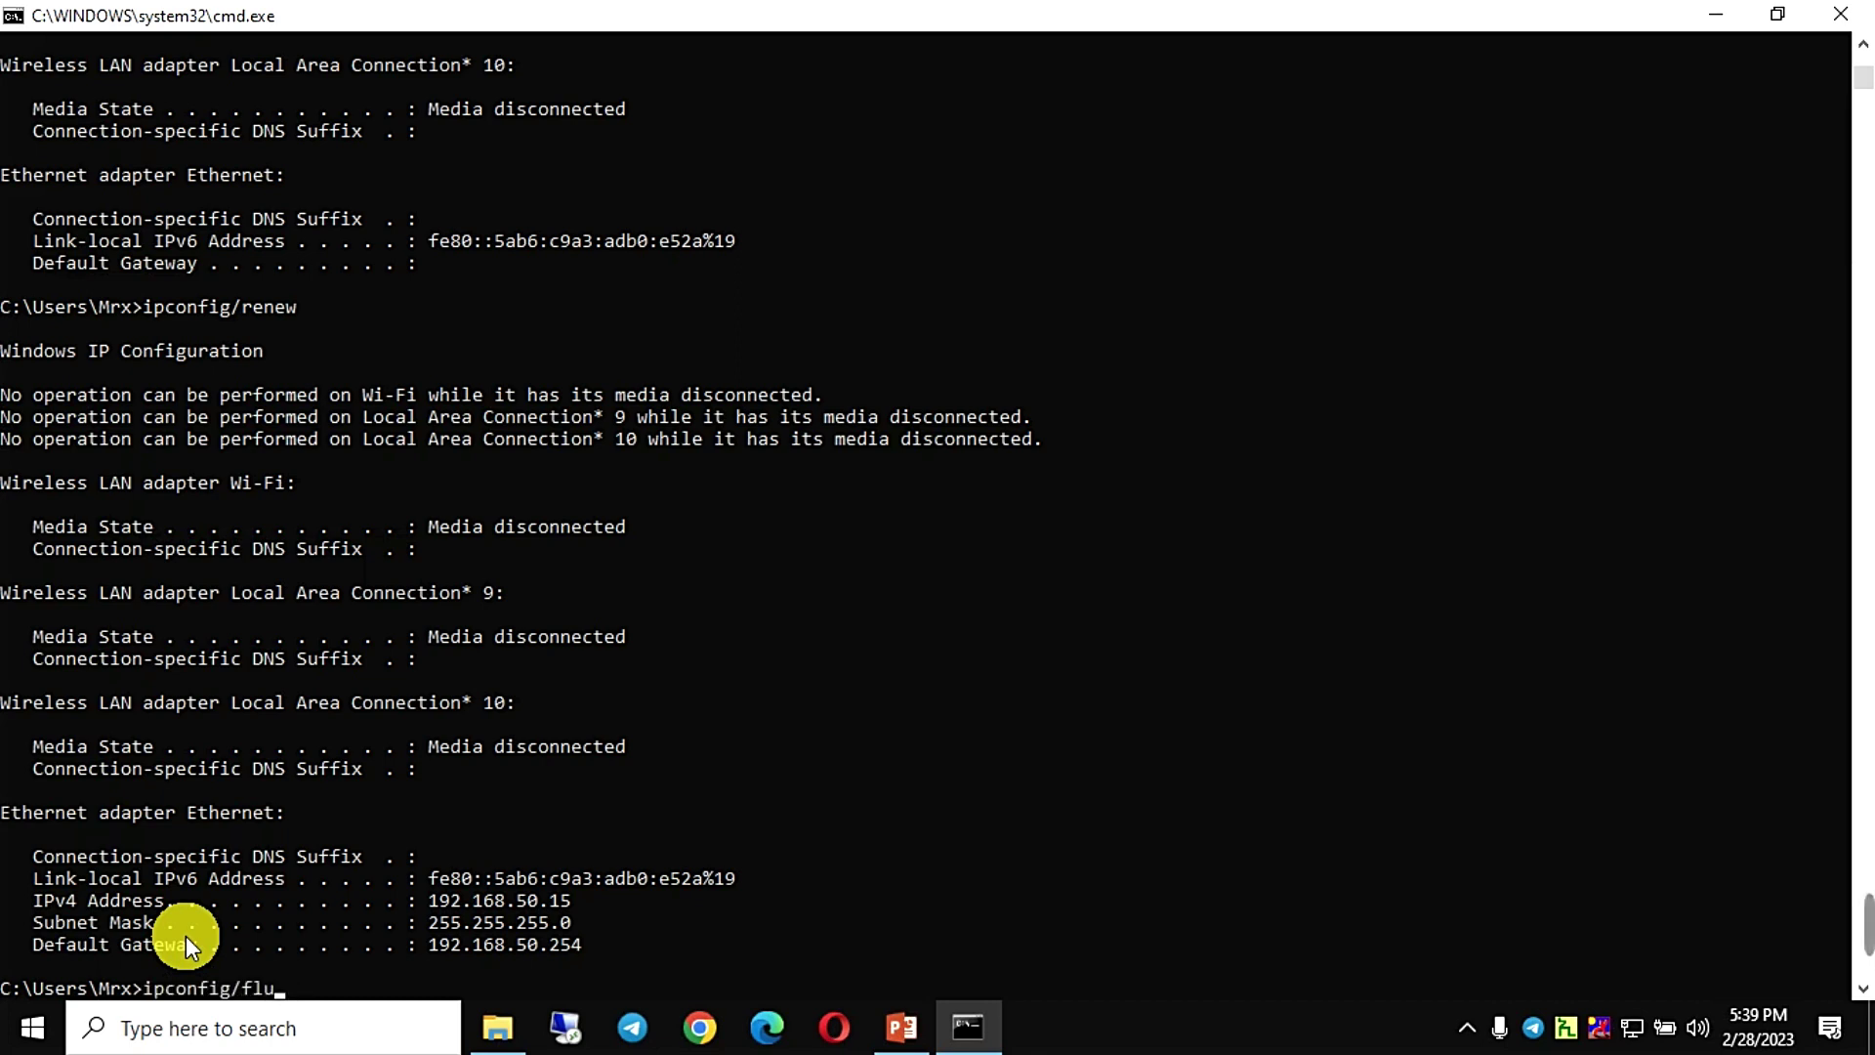
pyautogui.write('shdns')
pyautogui.press('Return')
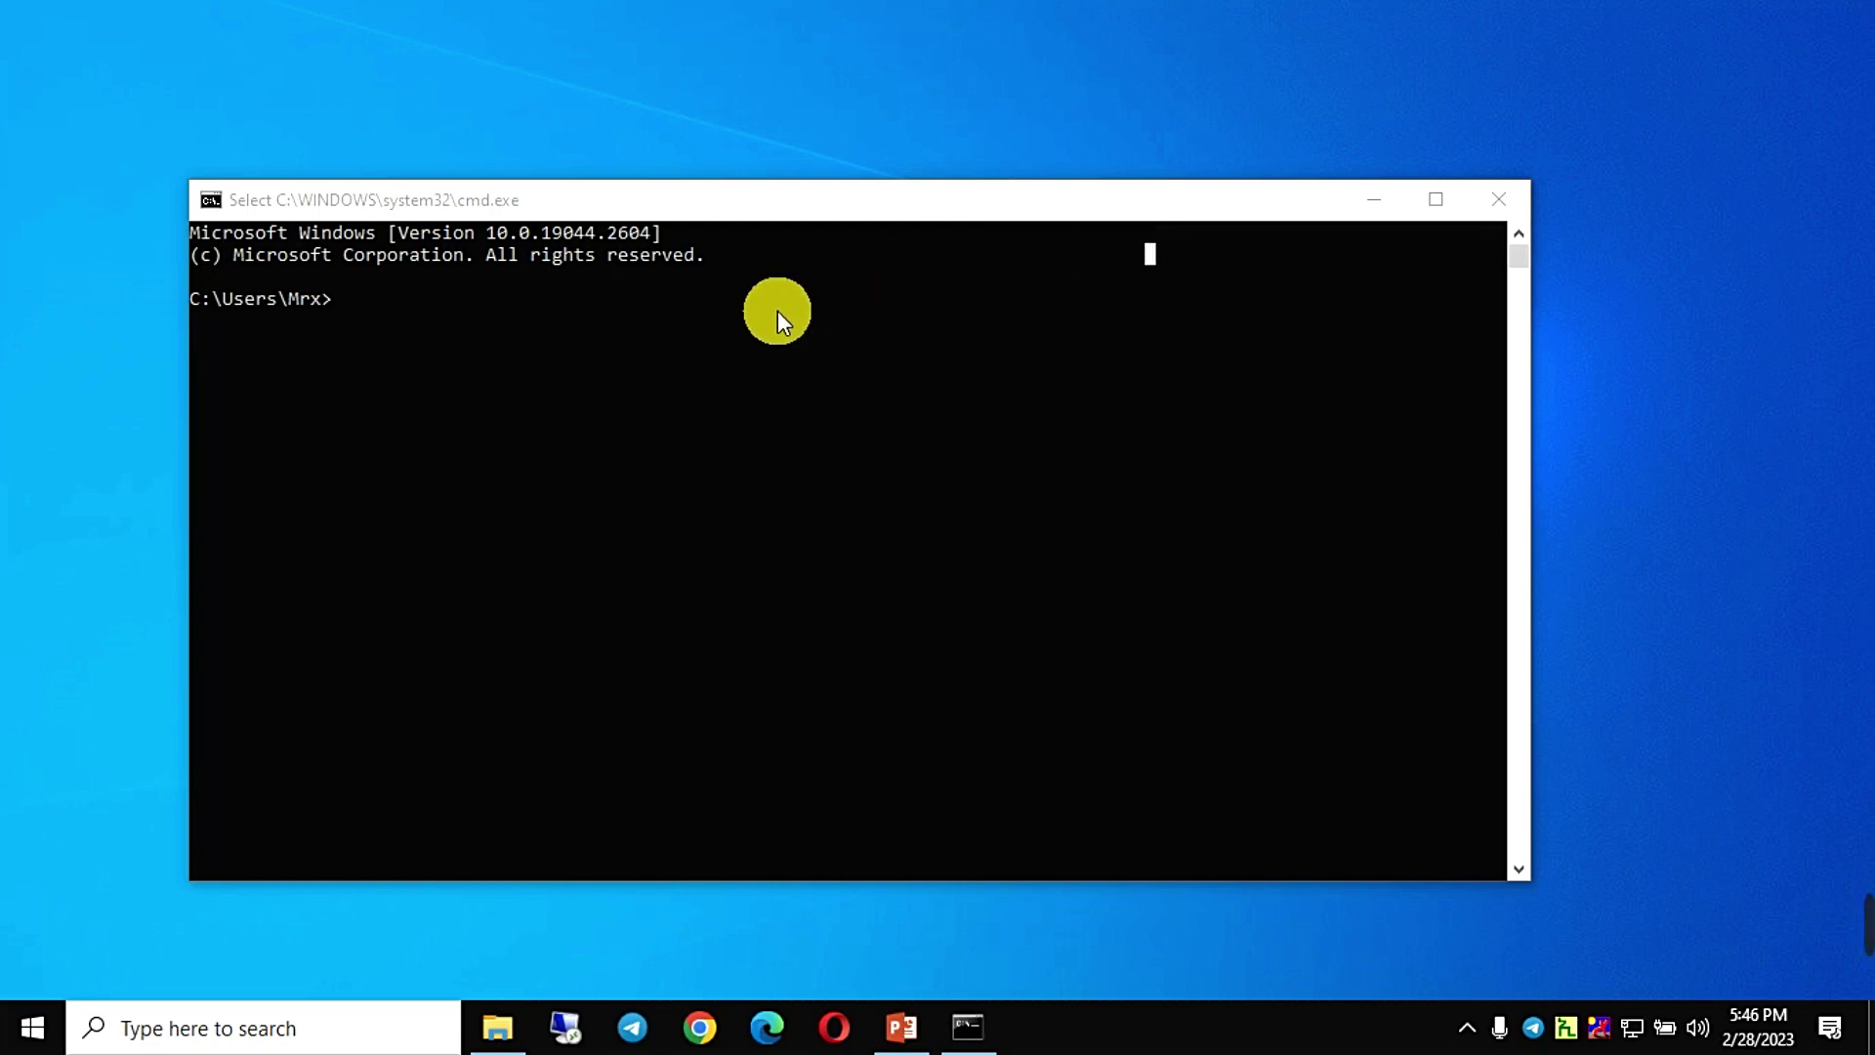
# Display the computer's name with the hostname command in the Command Prompt.
pyautogui.write('h')
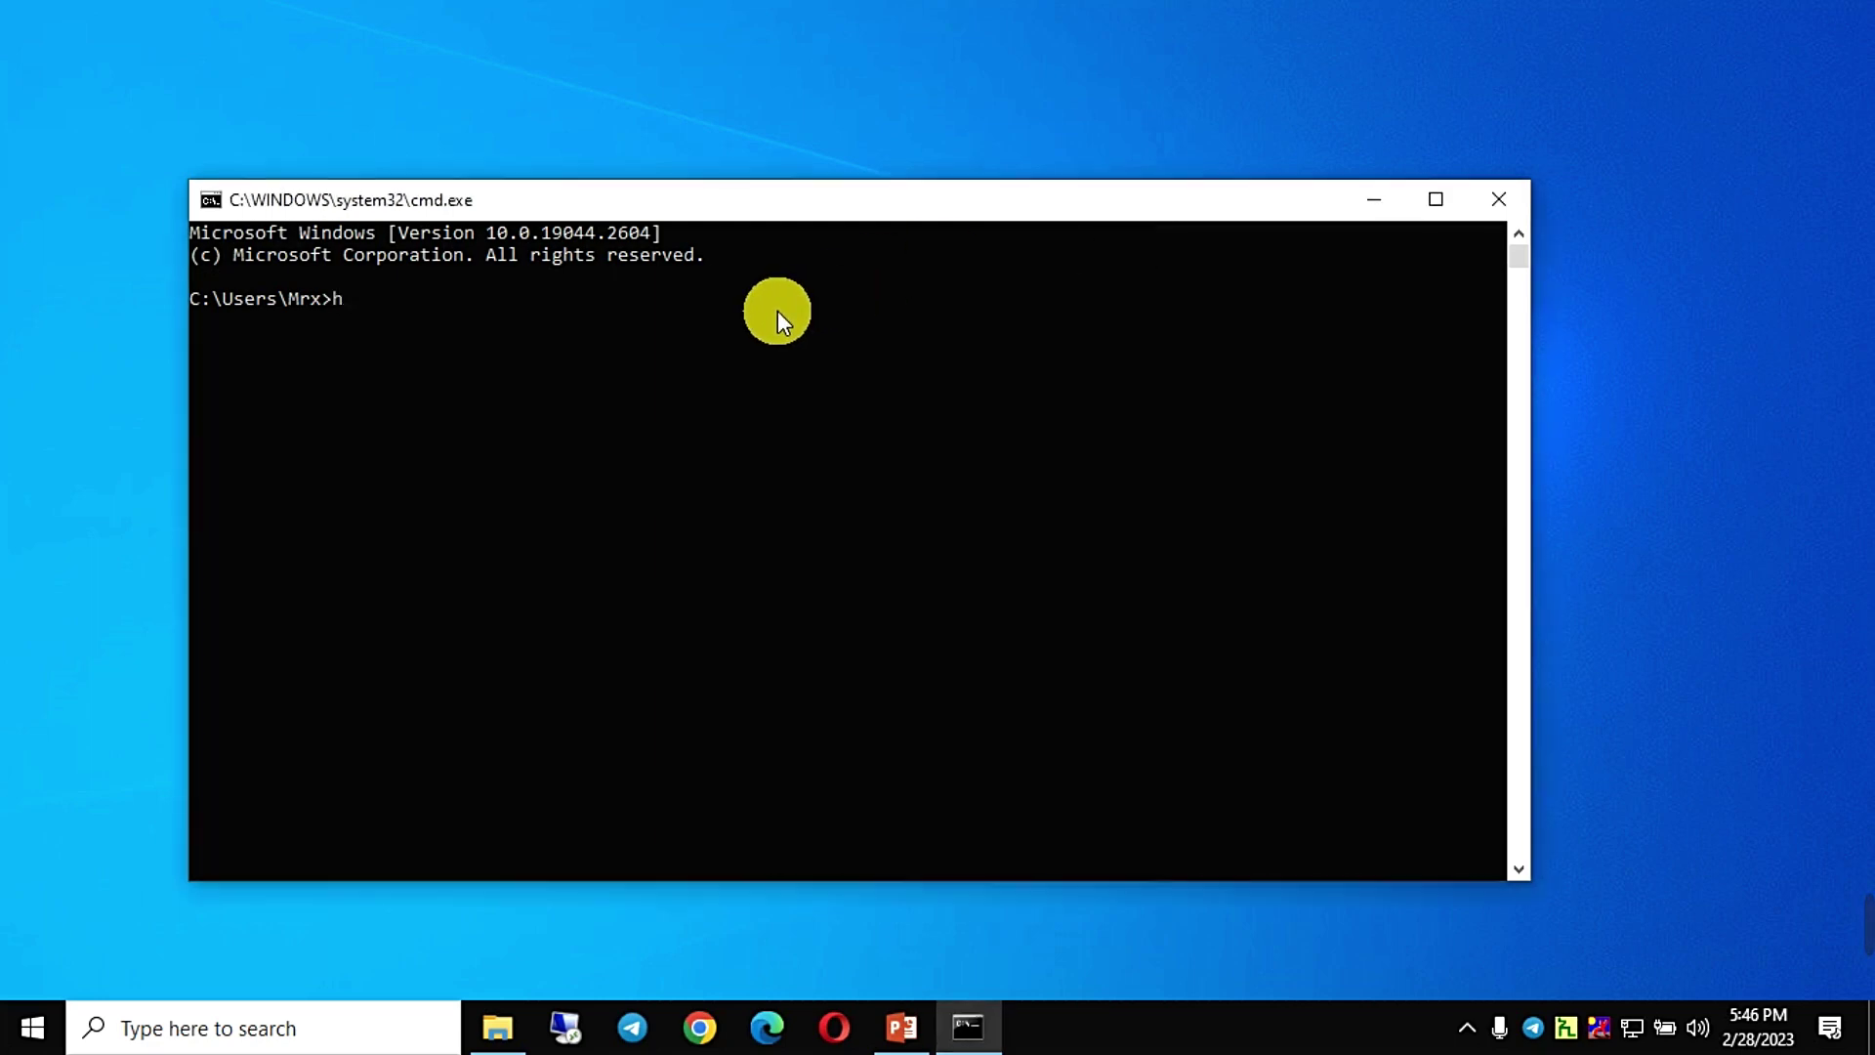
pyautogui.write('ostname')
pyautogui.press('Return')
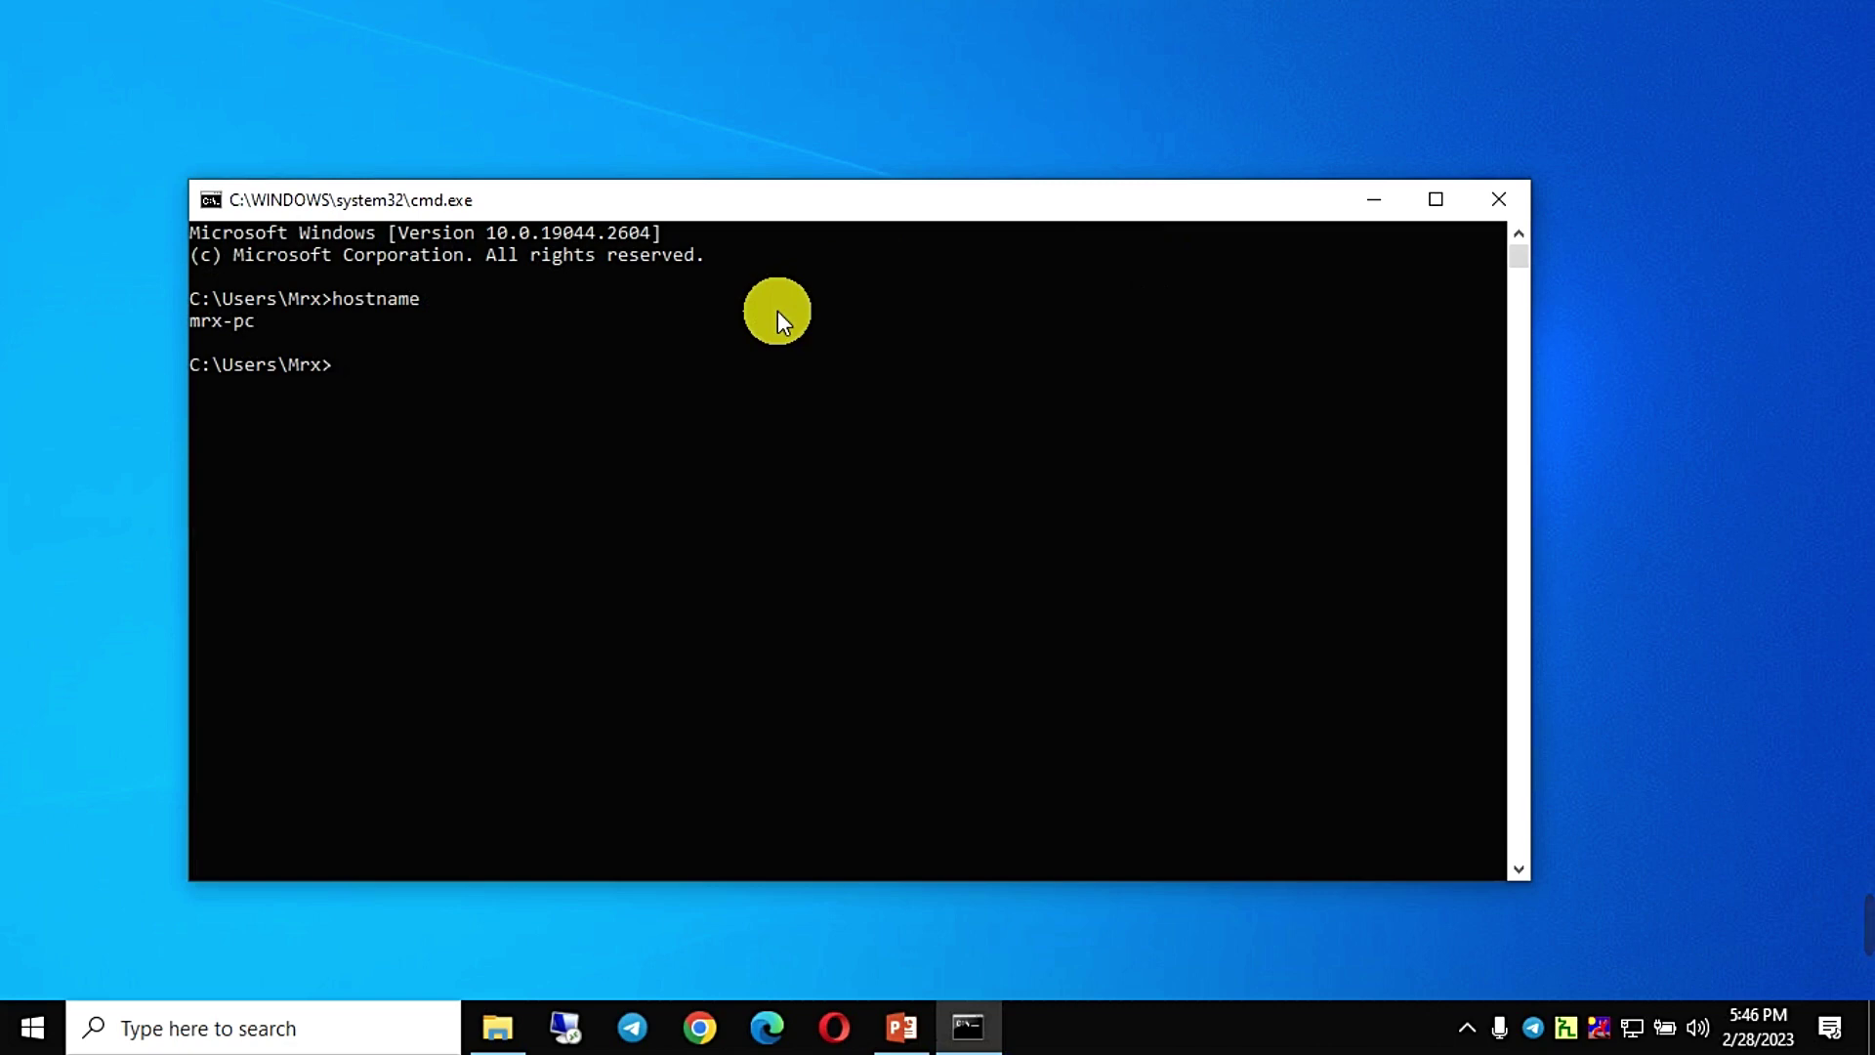
pyautogui.click(257, 324)
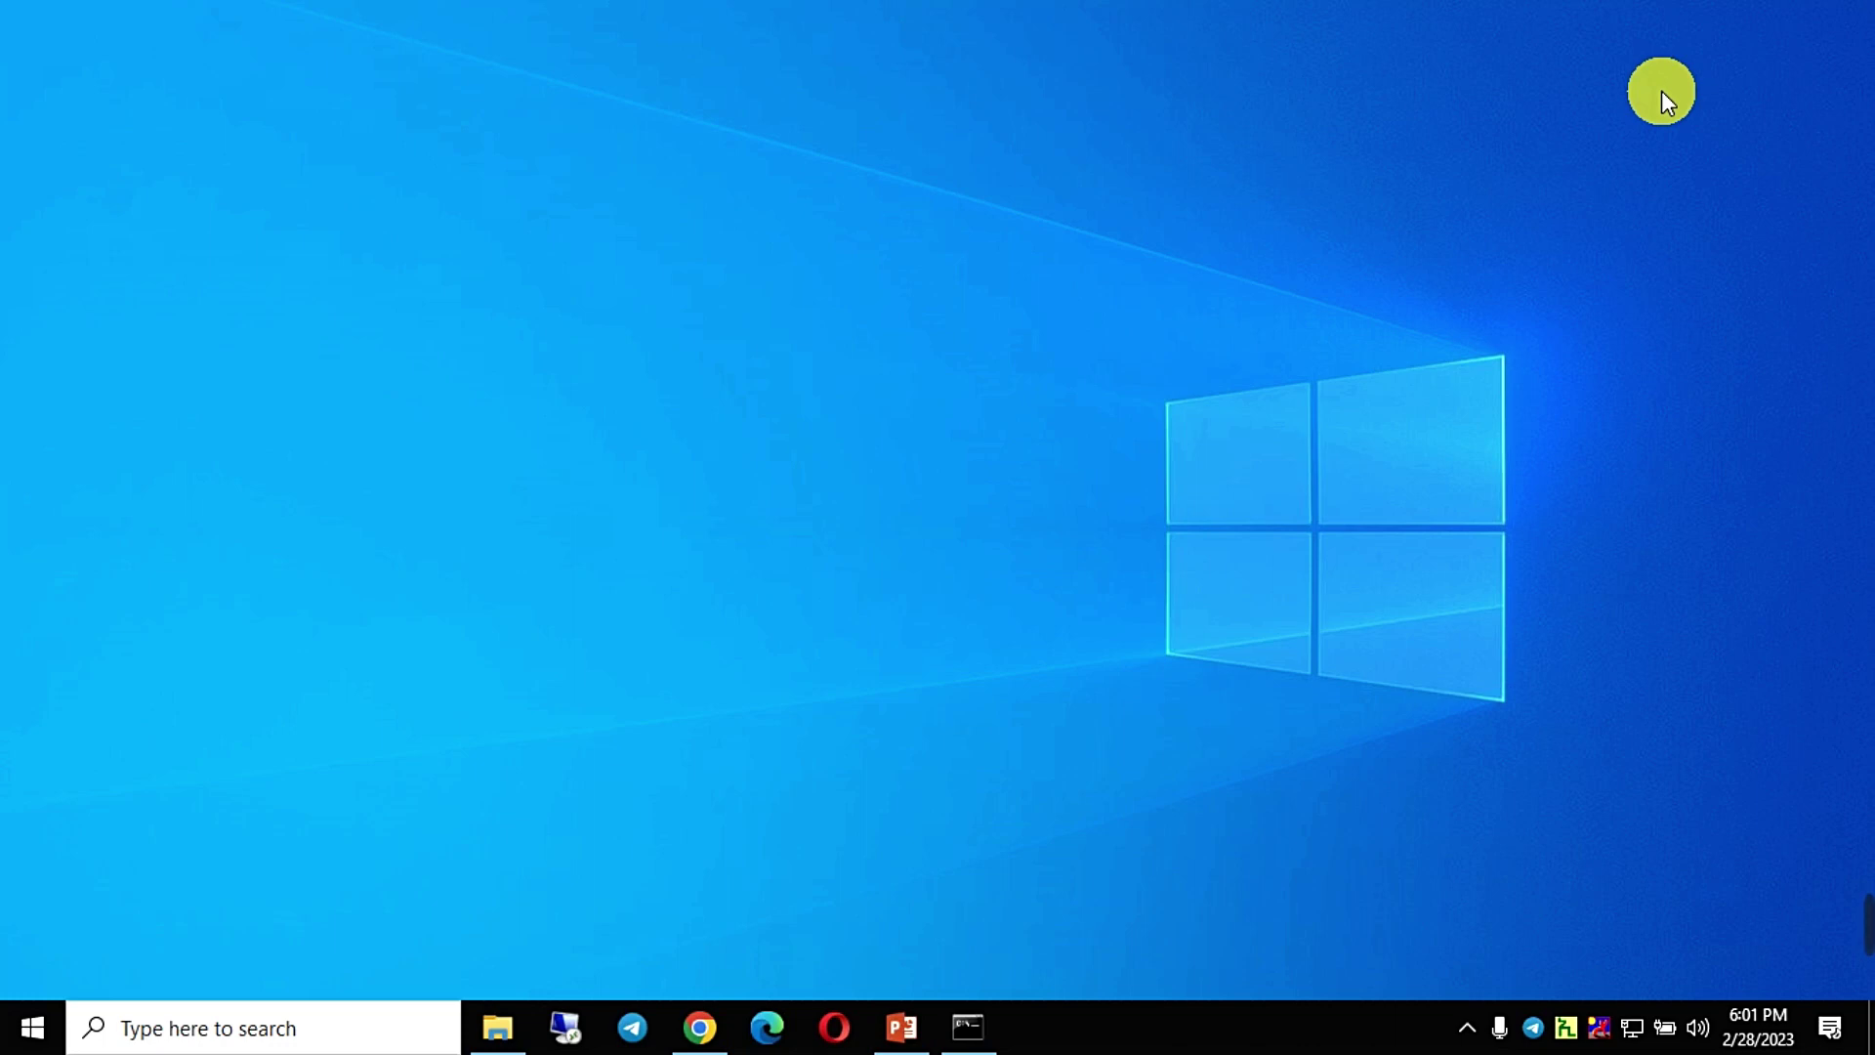
# Open a new Command Prompt with cmd, run nslookup, and highlight the default DNS server and its address.
pyautogui.press('super+r')
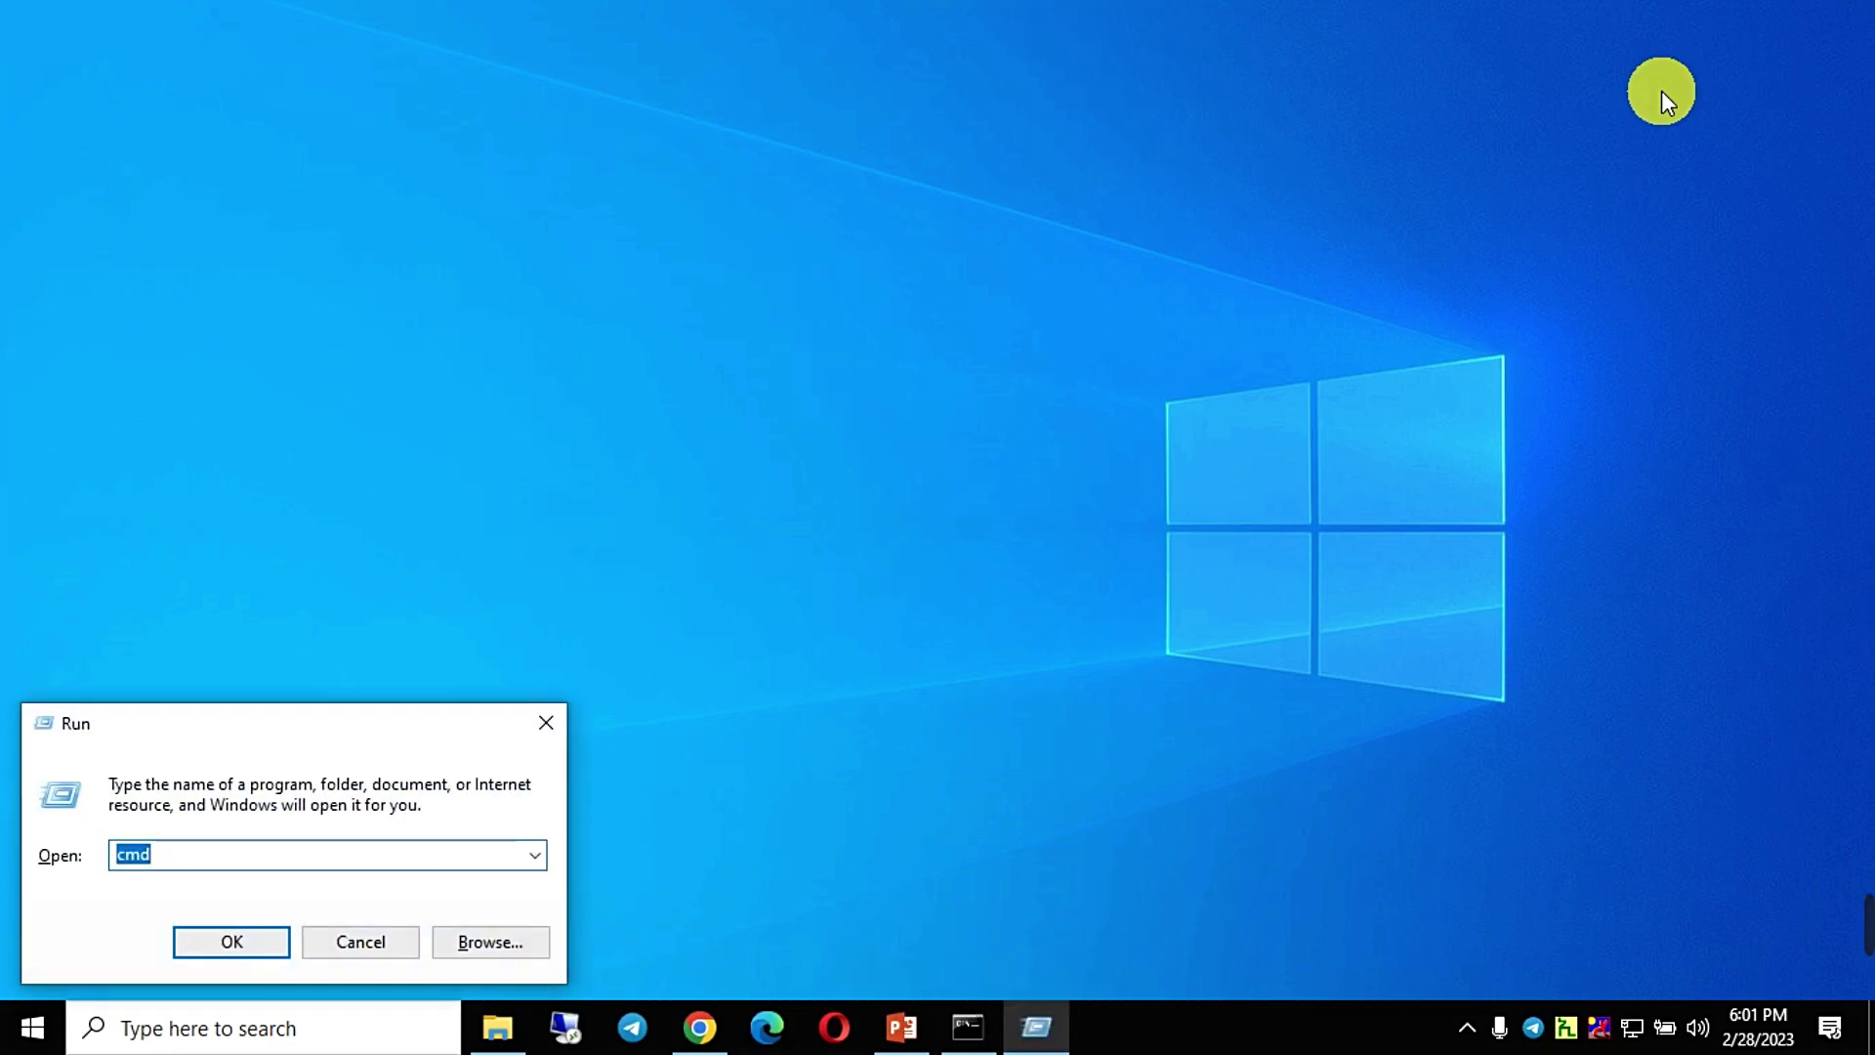
pyautogui.press('Return')
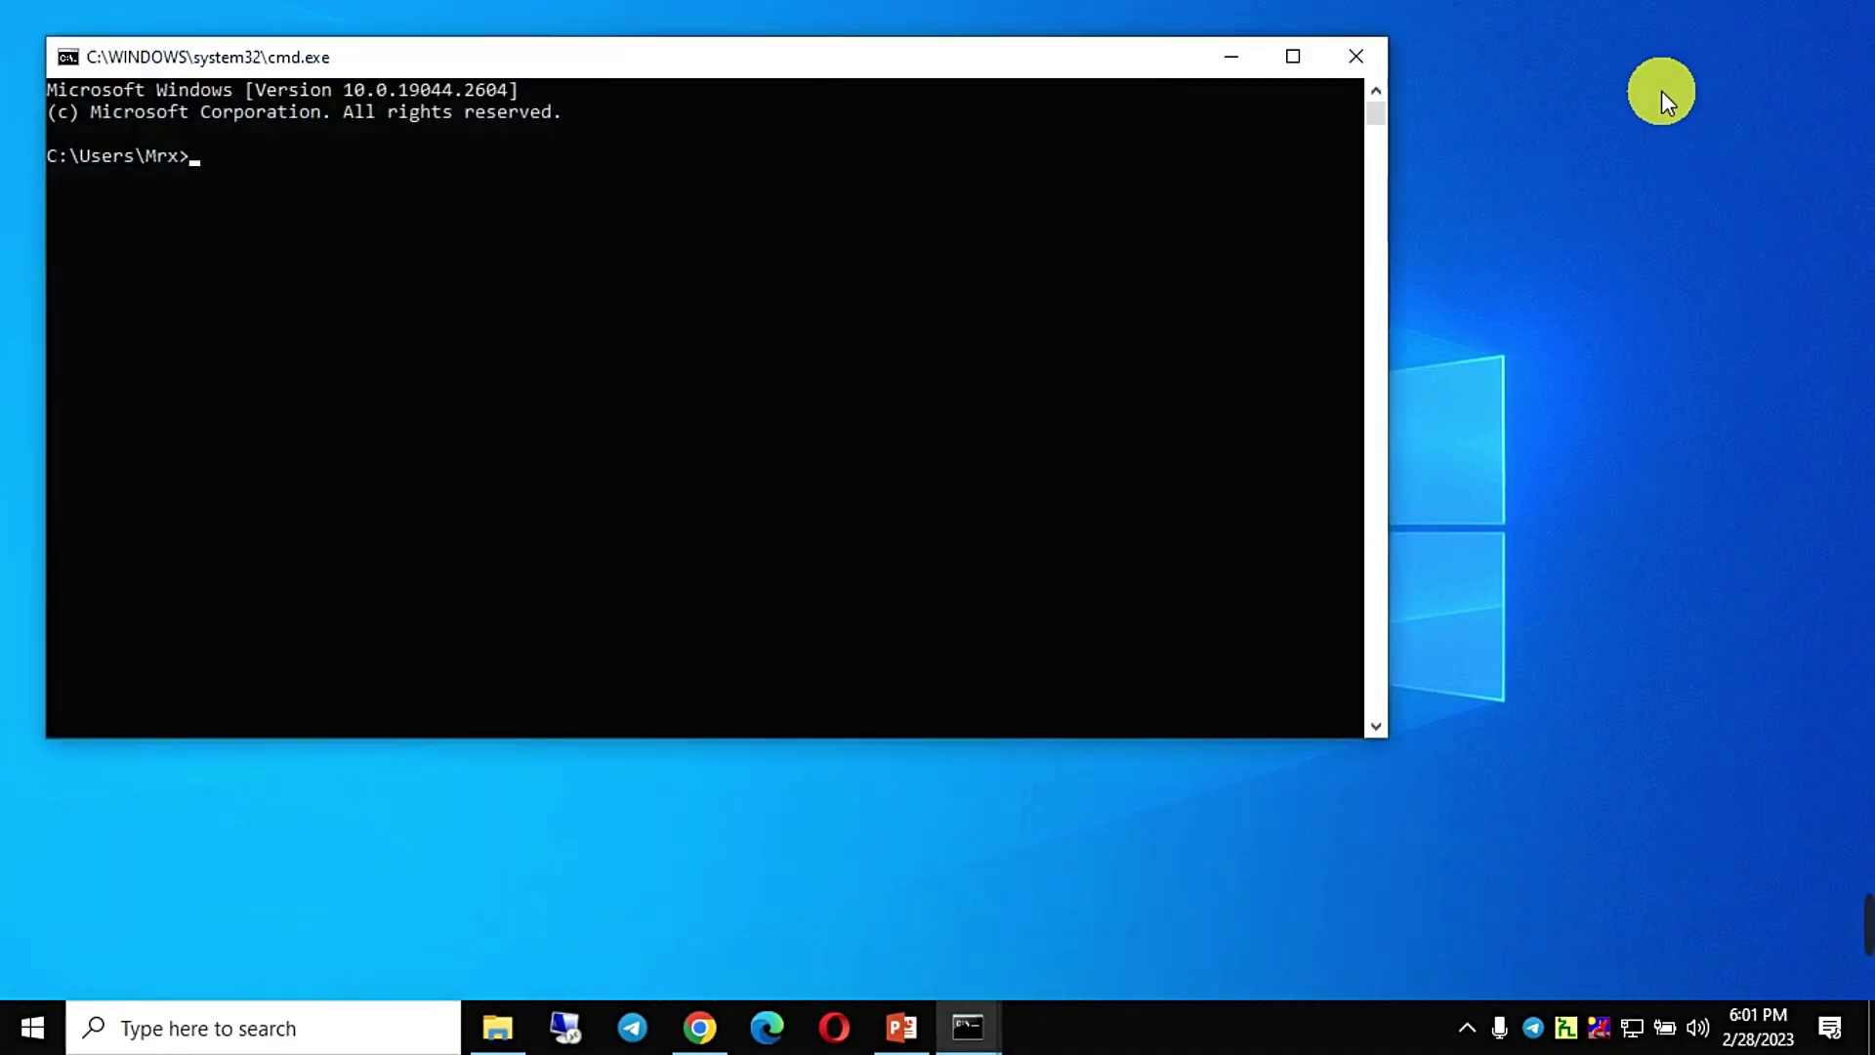
pyautogui.write('nslookup')
pyautogui.press('Return')
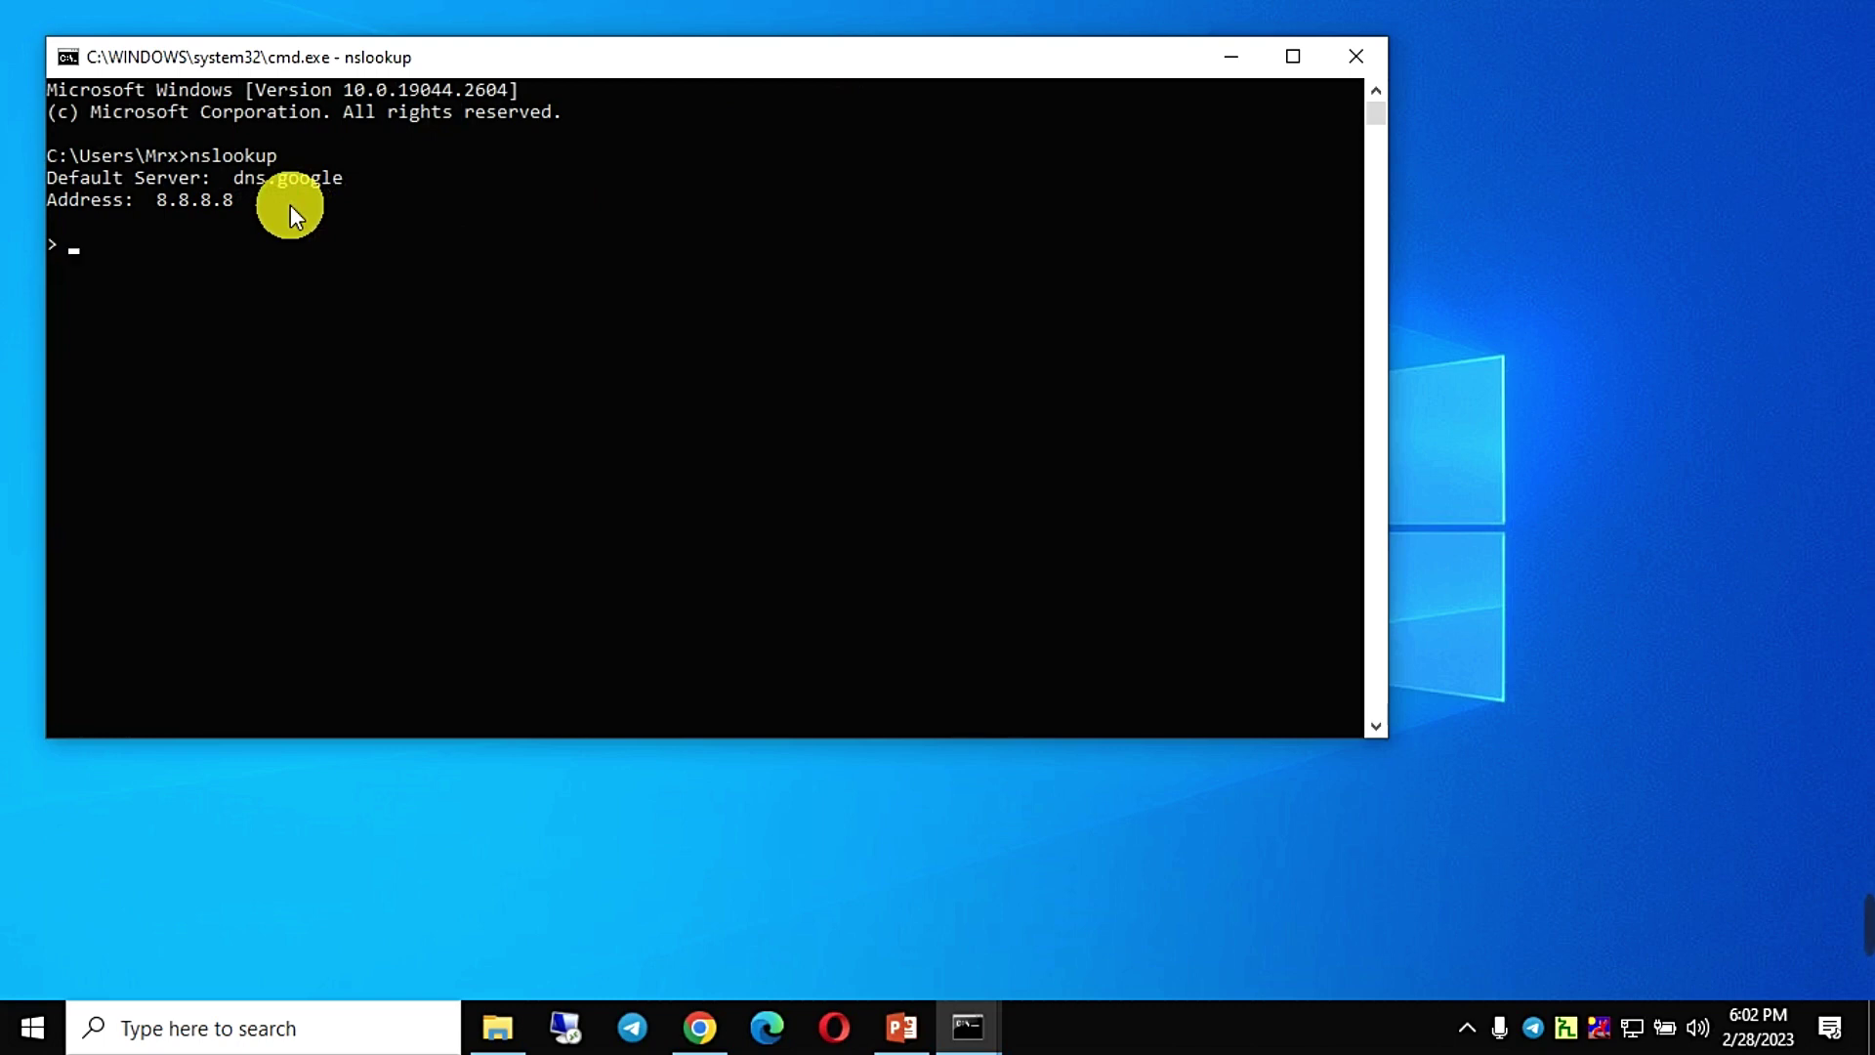
pyautogui.moveTo(290, 206); pyautogui.dragTo(36, 188)
pyautogui.click(143, 264)
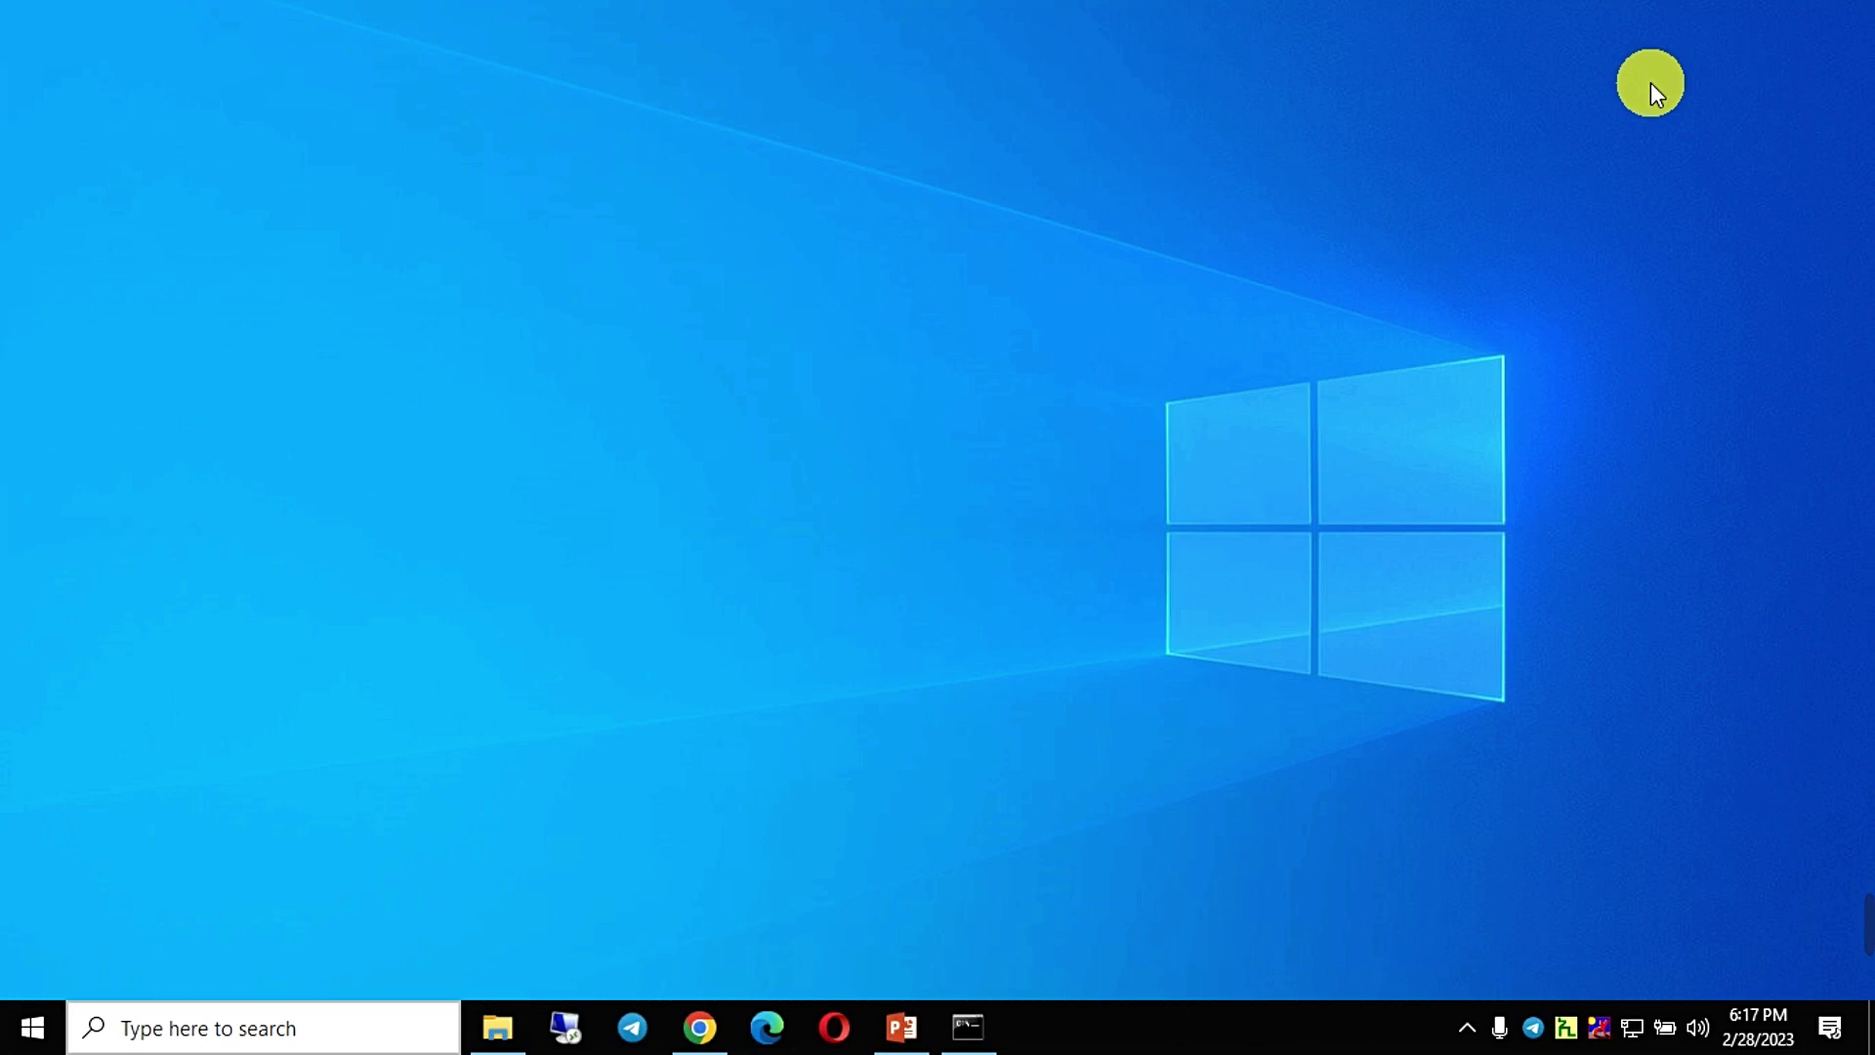
# Open a new Command Prompt with cmd and trace the route to 10.135.232.233 using tracert.
pyautogui.press('super+r')
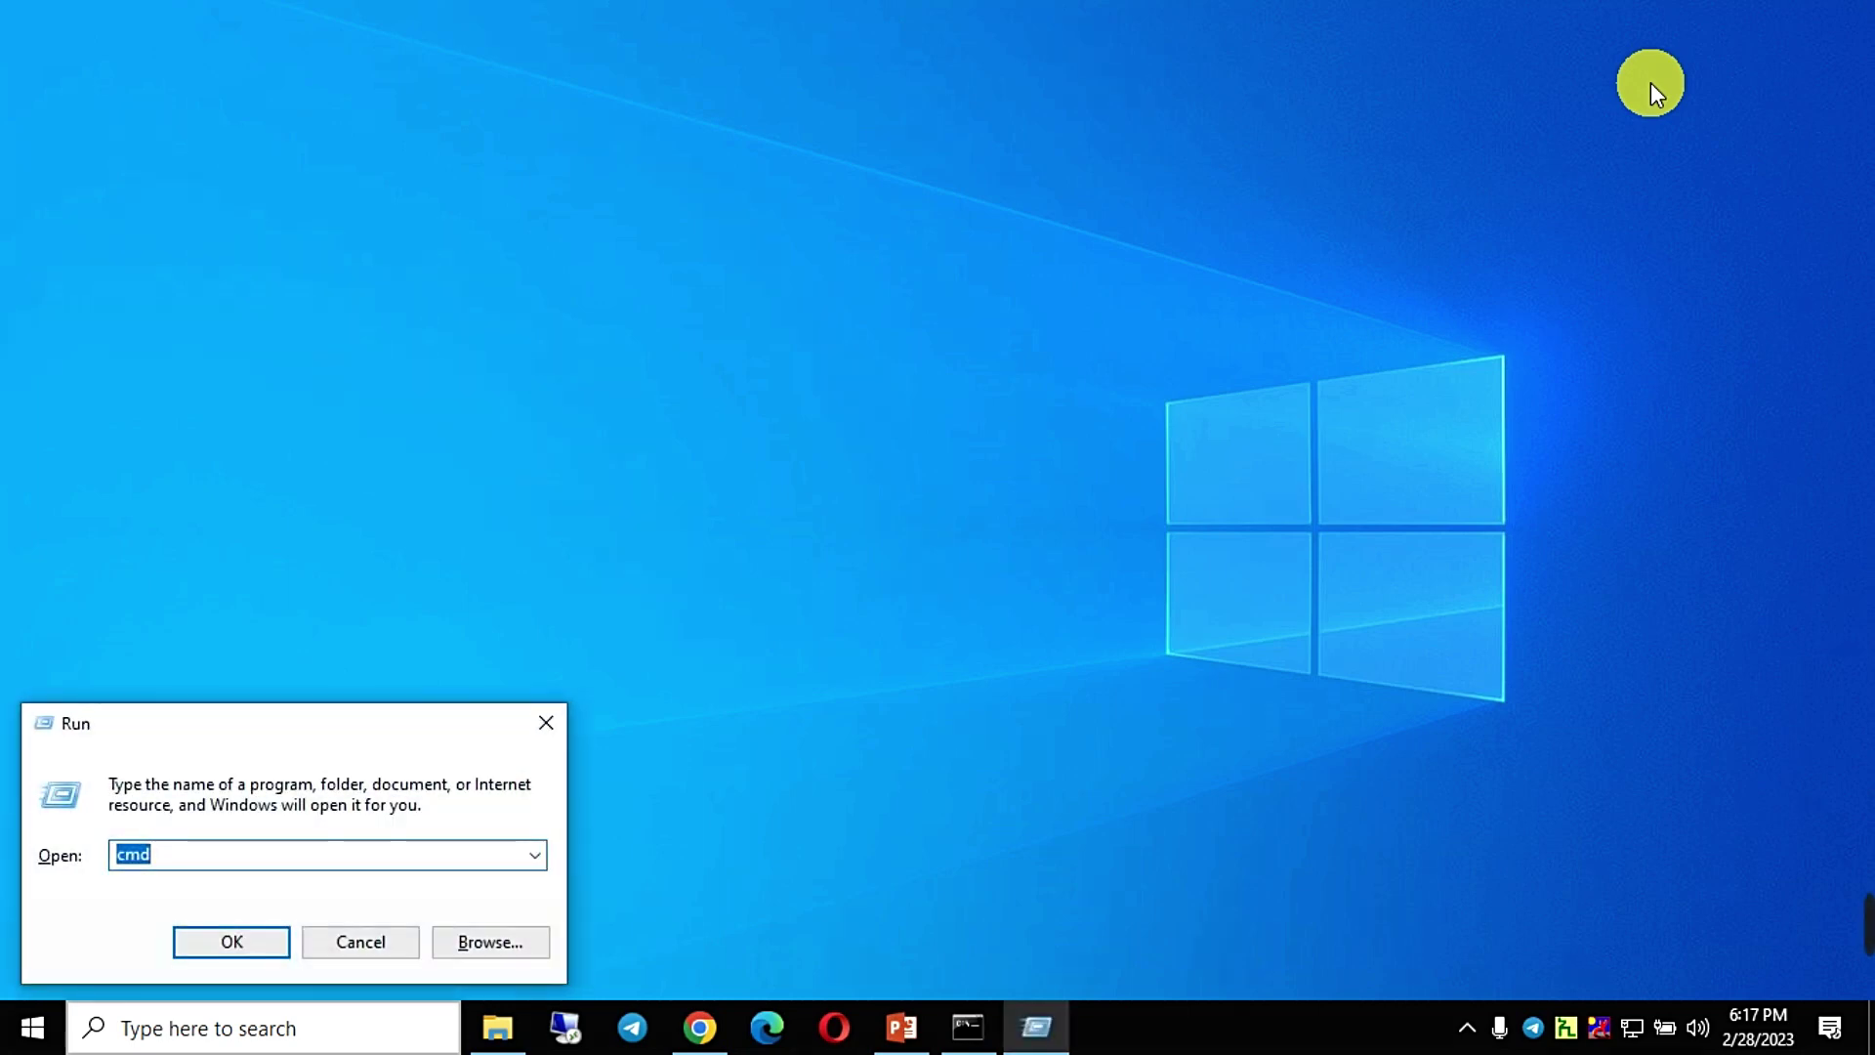
pyautogui.press('Return')
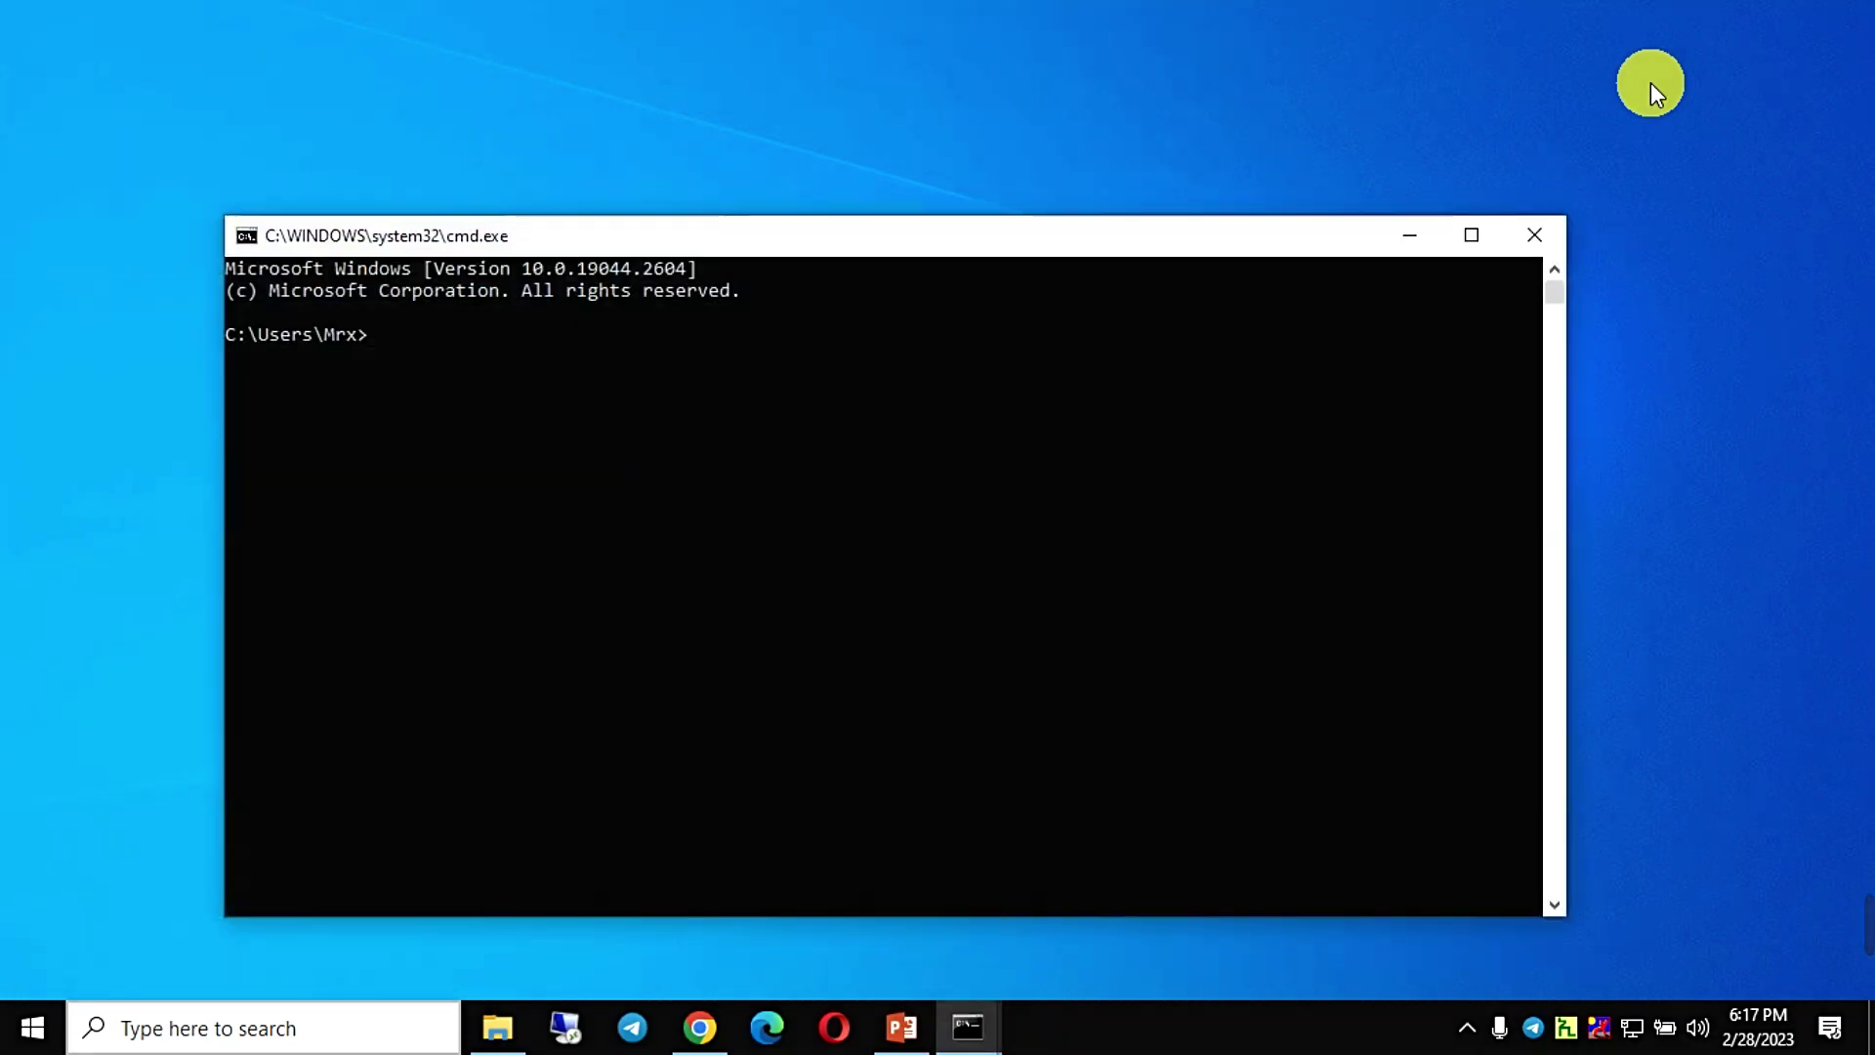
pyautogui.write('tracert')
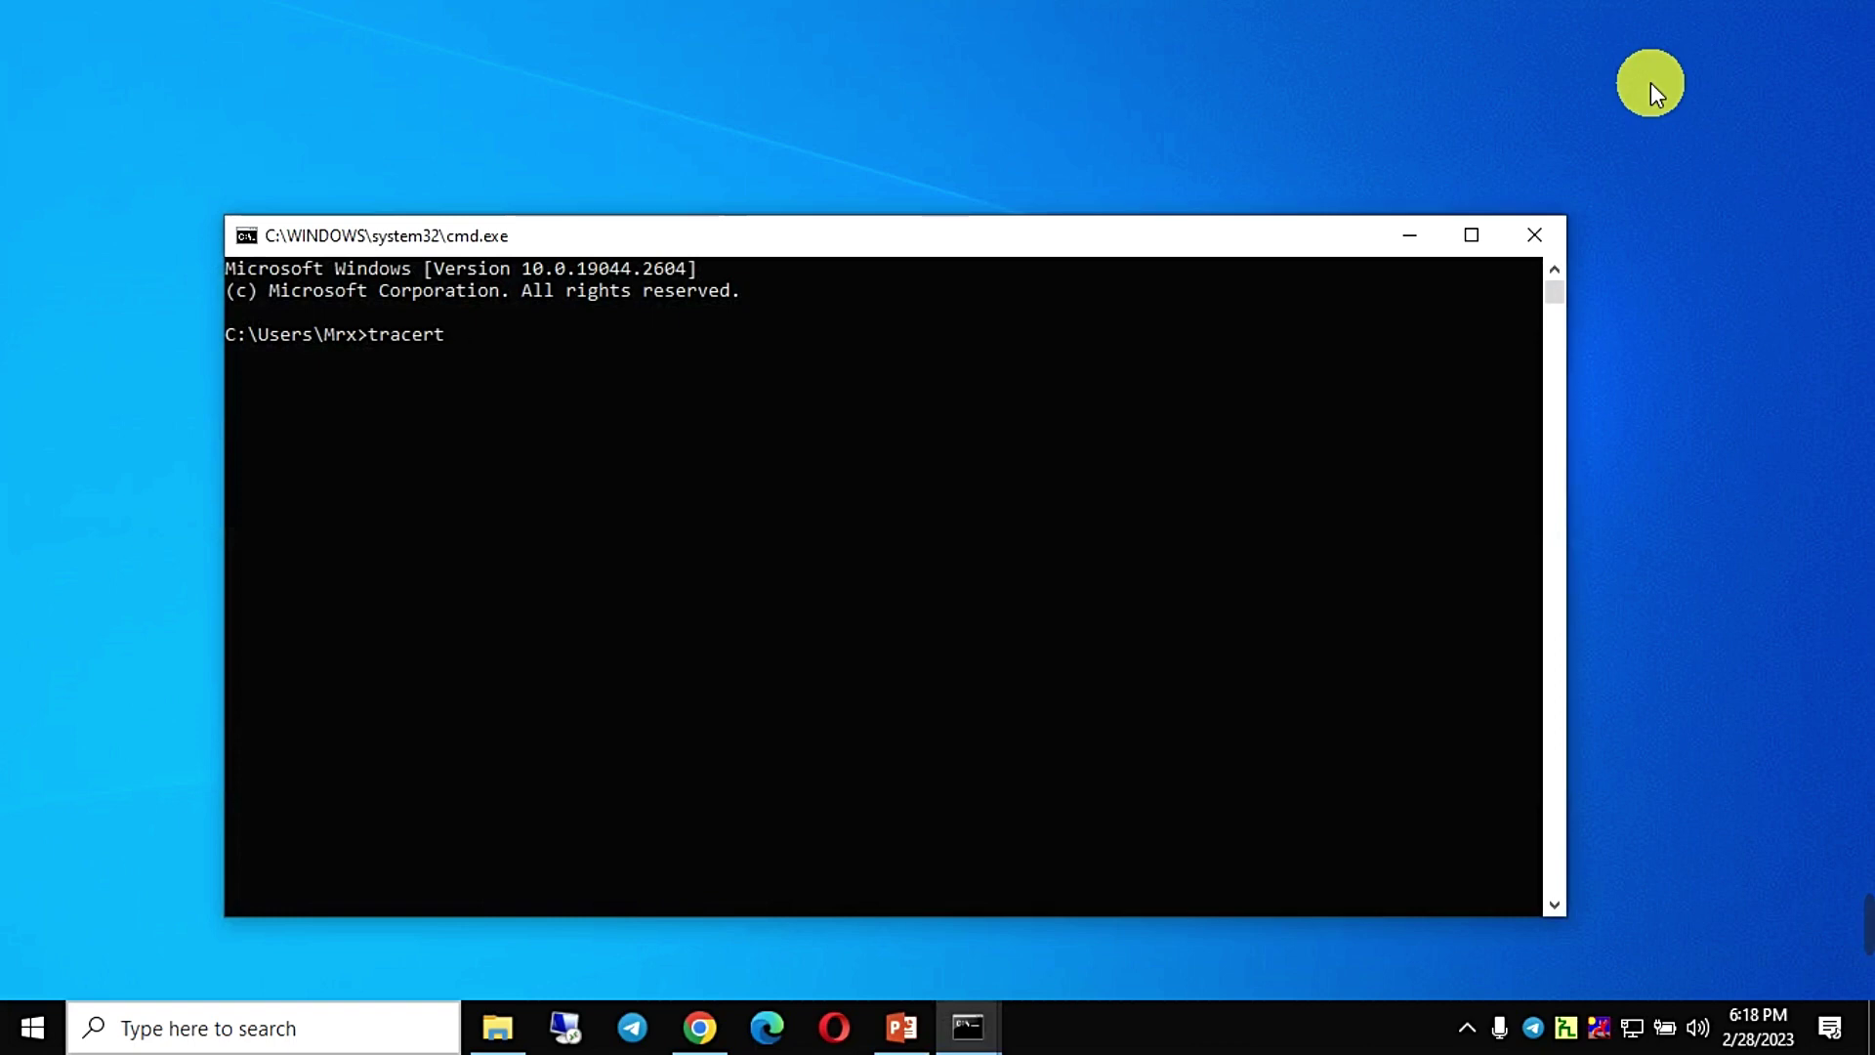
pyautogui.write('10.135.32')
pyautogui.press('BackSpace')
pyautogui.press('BackSpace')
pyautogui.write('232')
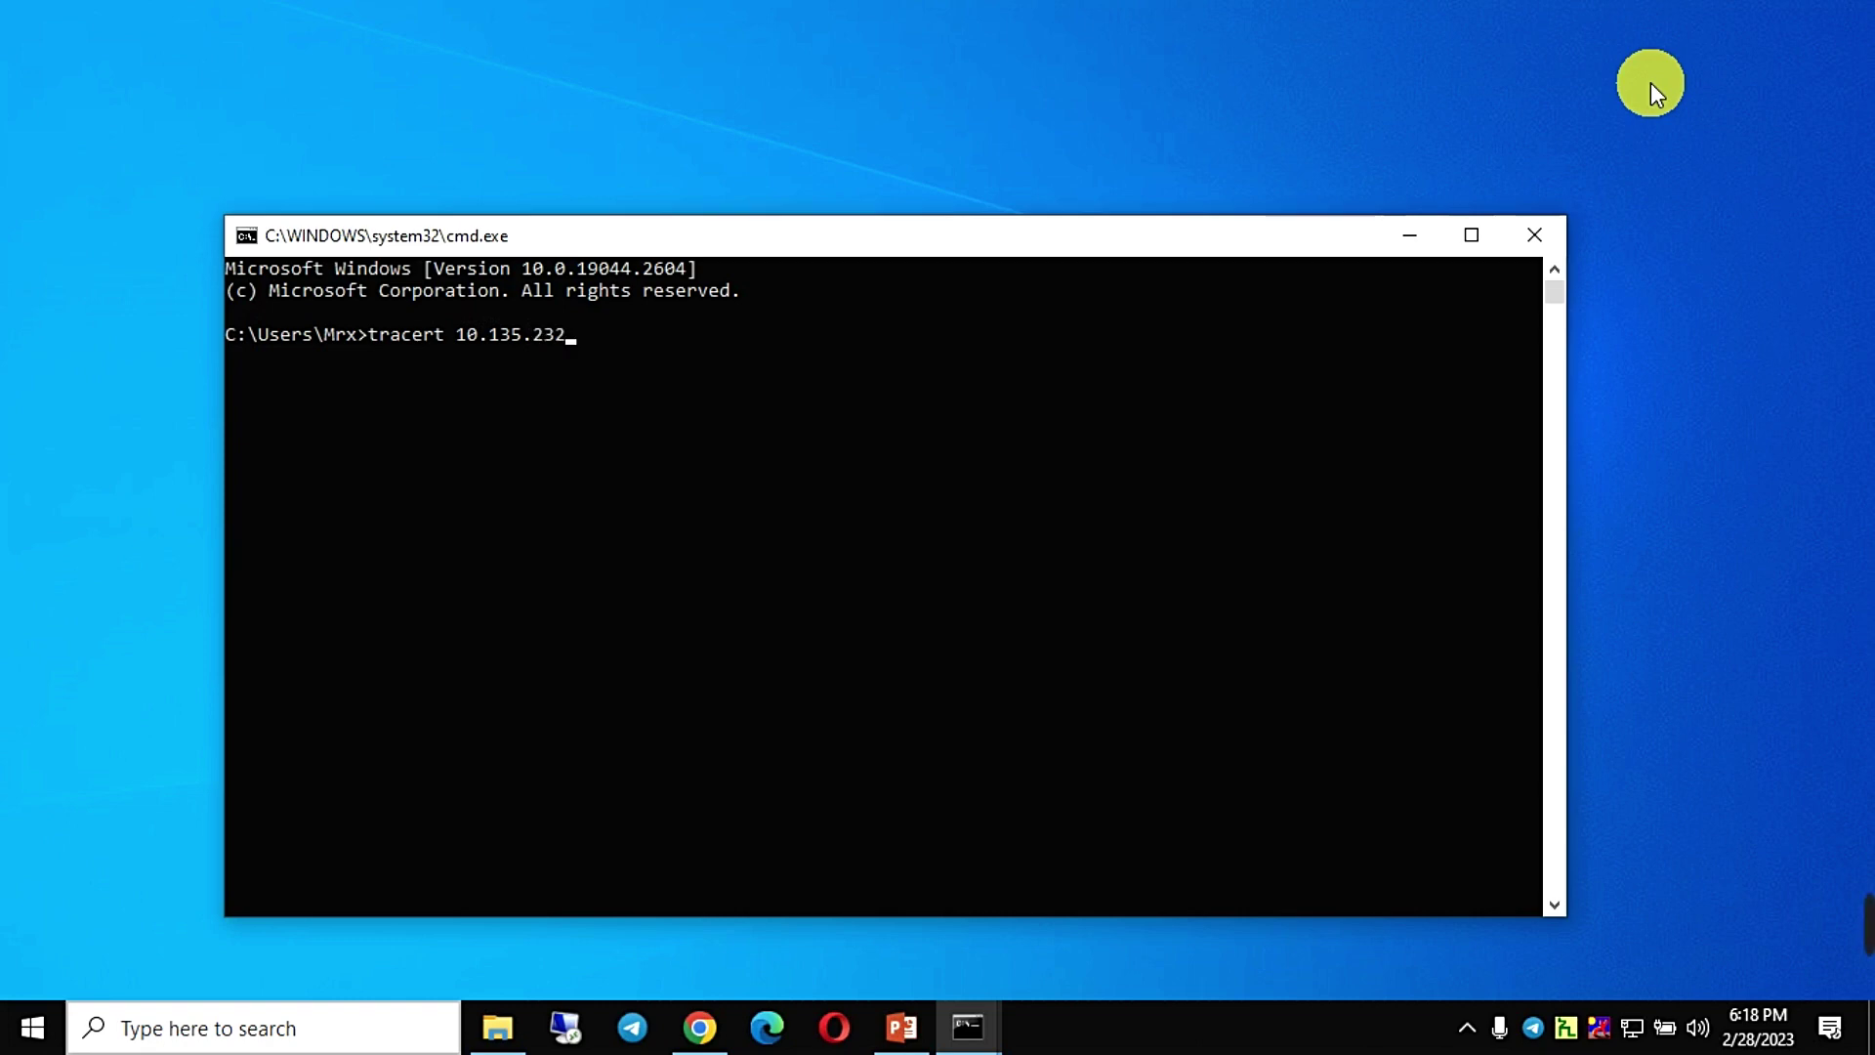
pyautogui.write('.233')
pyautogui.press('Return')
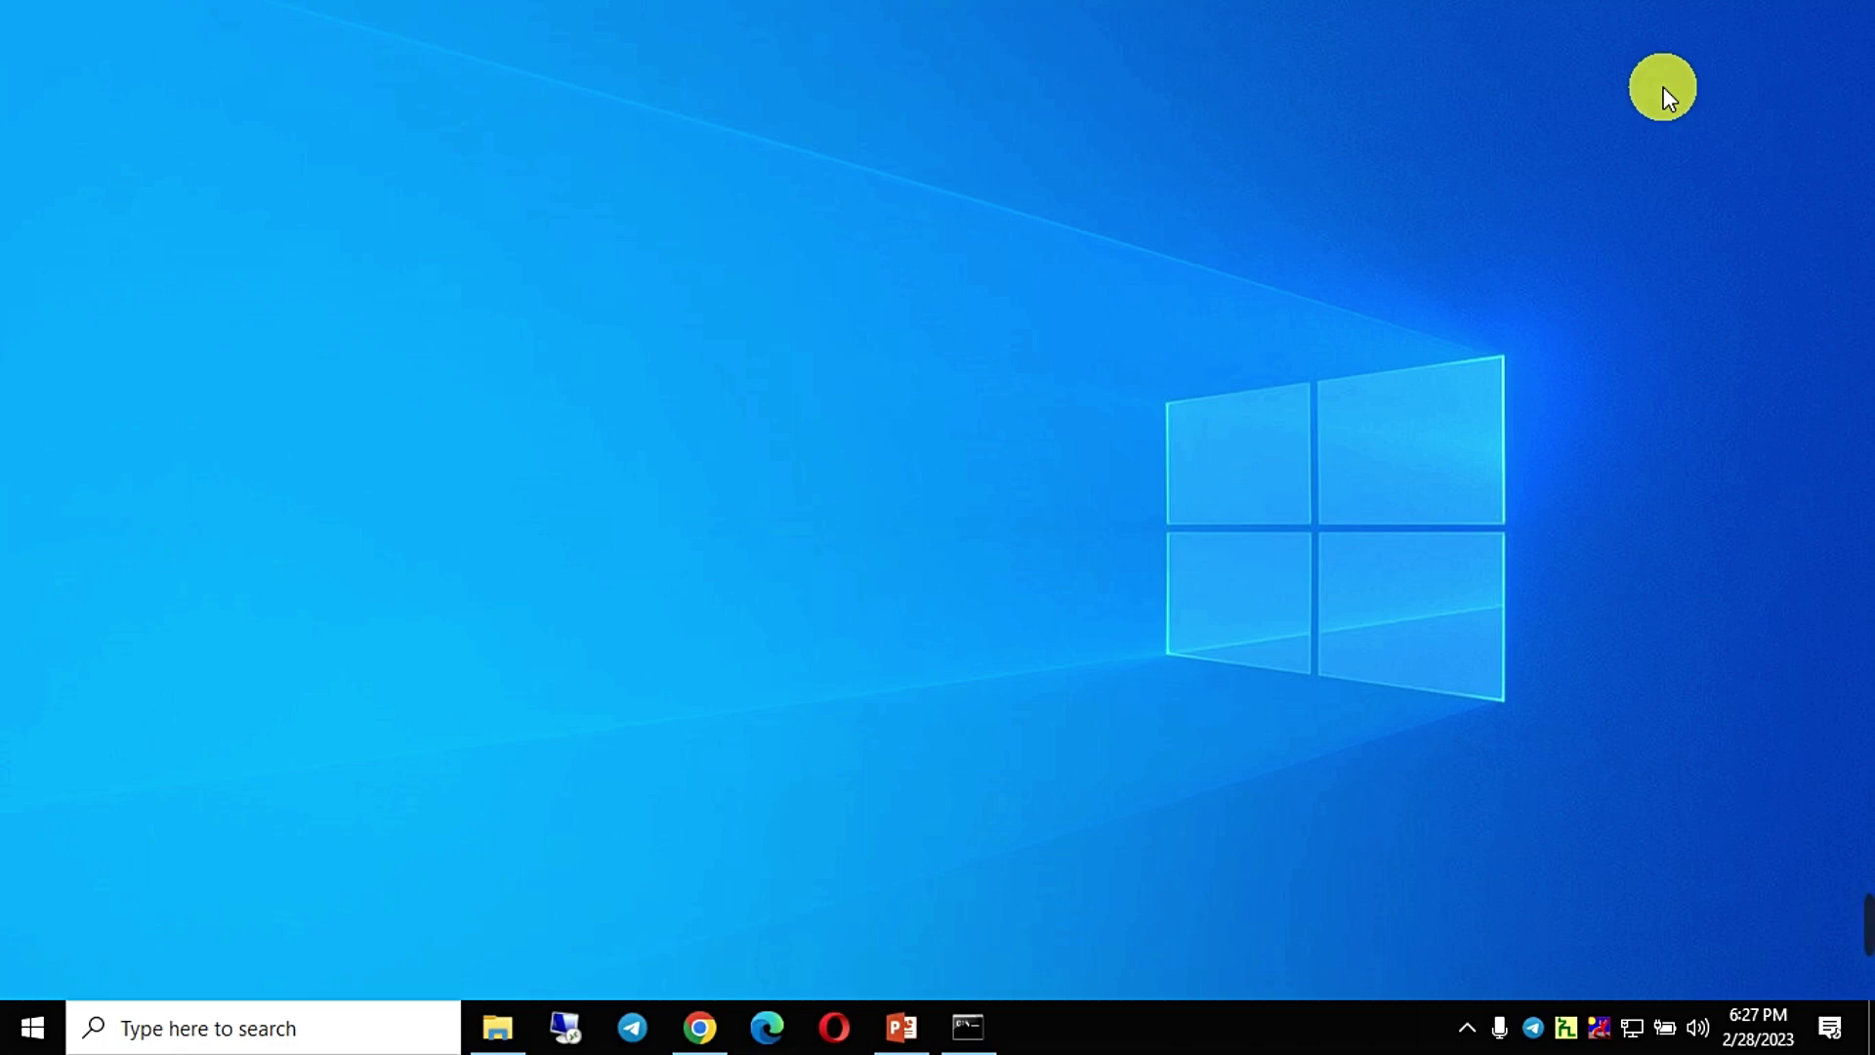
# Open a new Command Prompt with cmd and list the active network connections using netstat.
pyautogui.press('super+r')
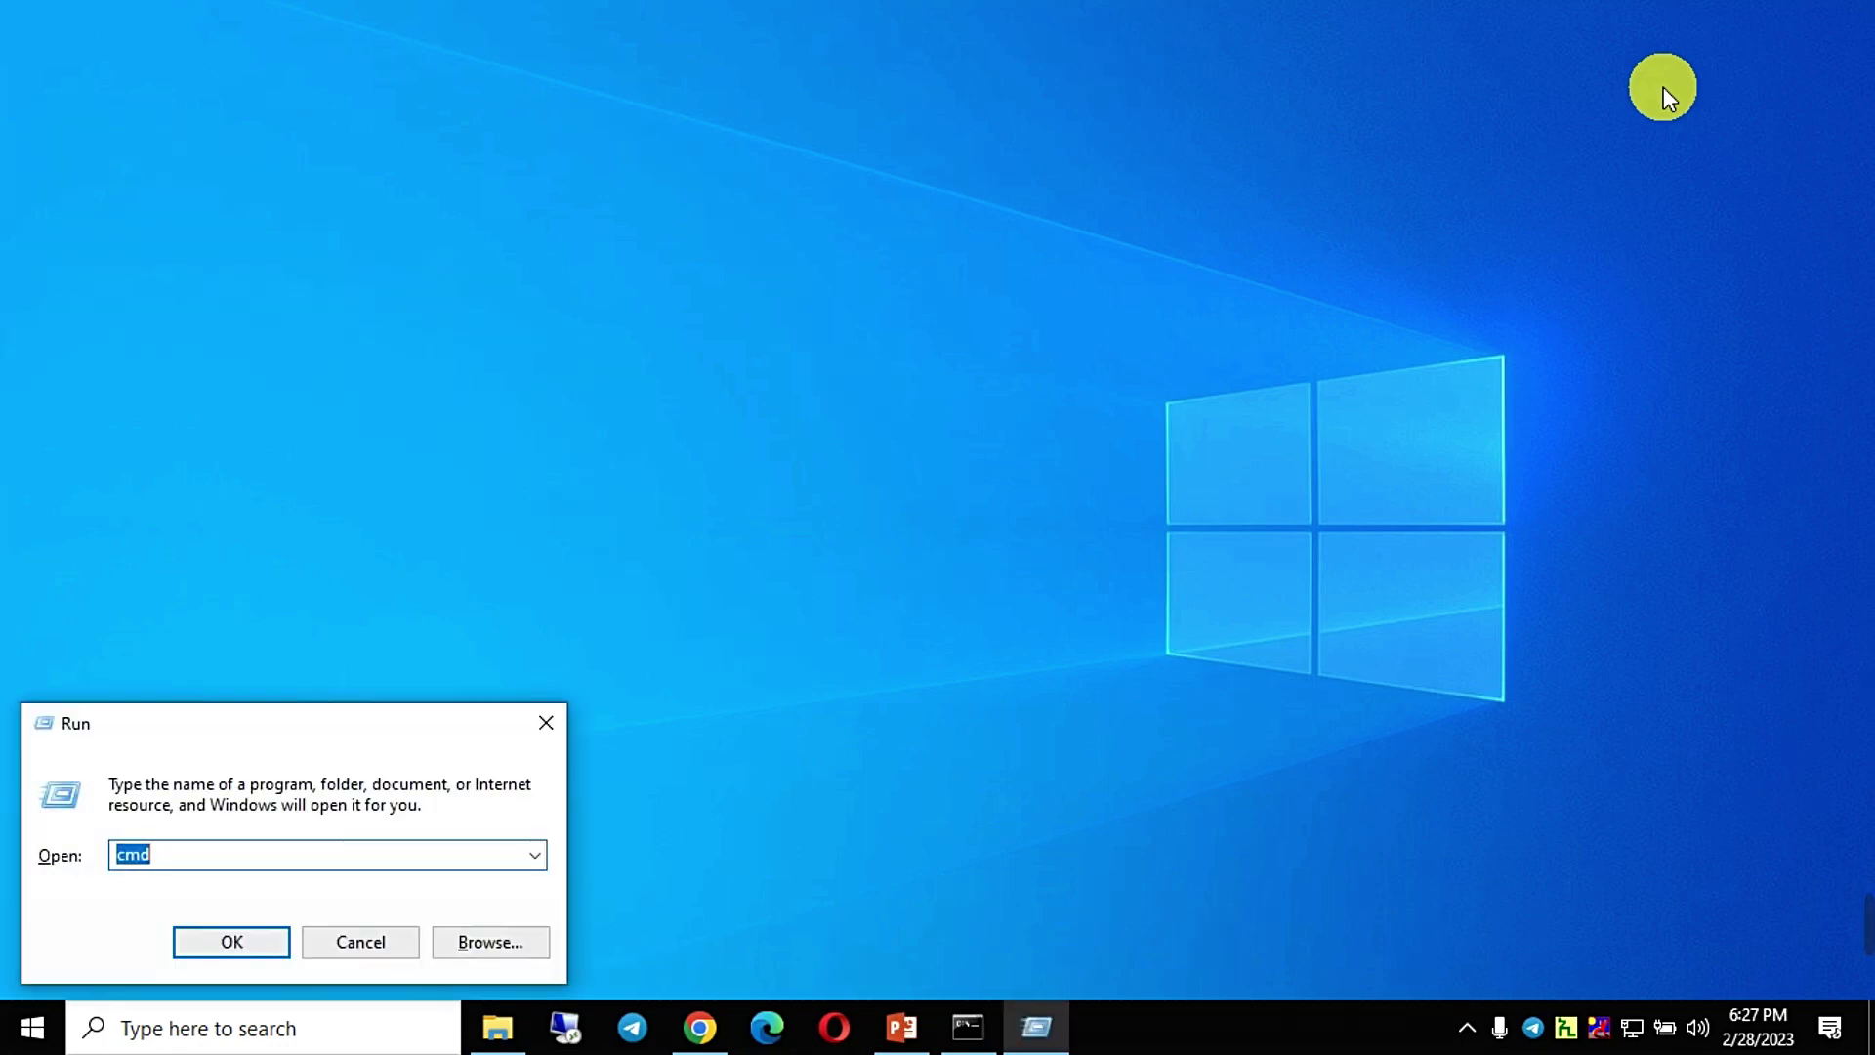
pyautogui.press('Return')
pyautogui.write('net')
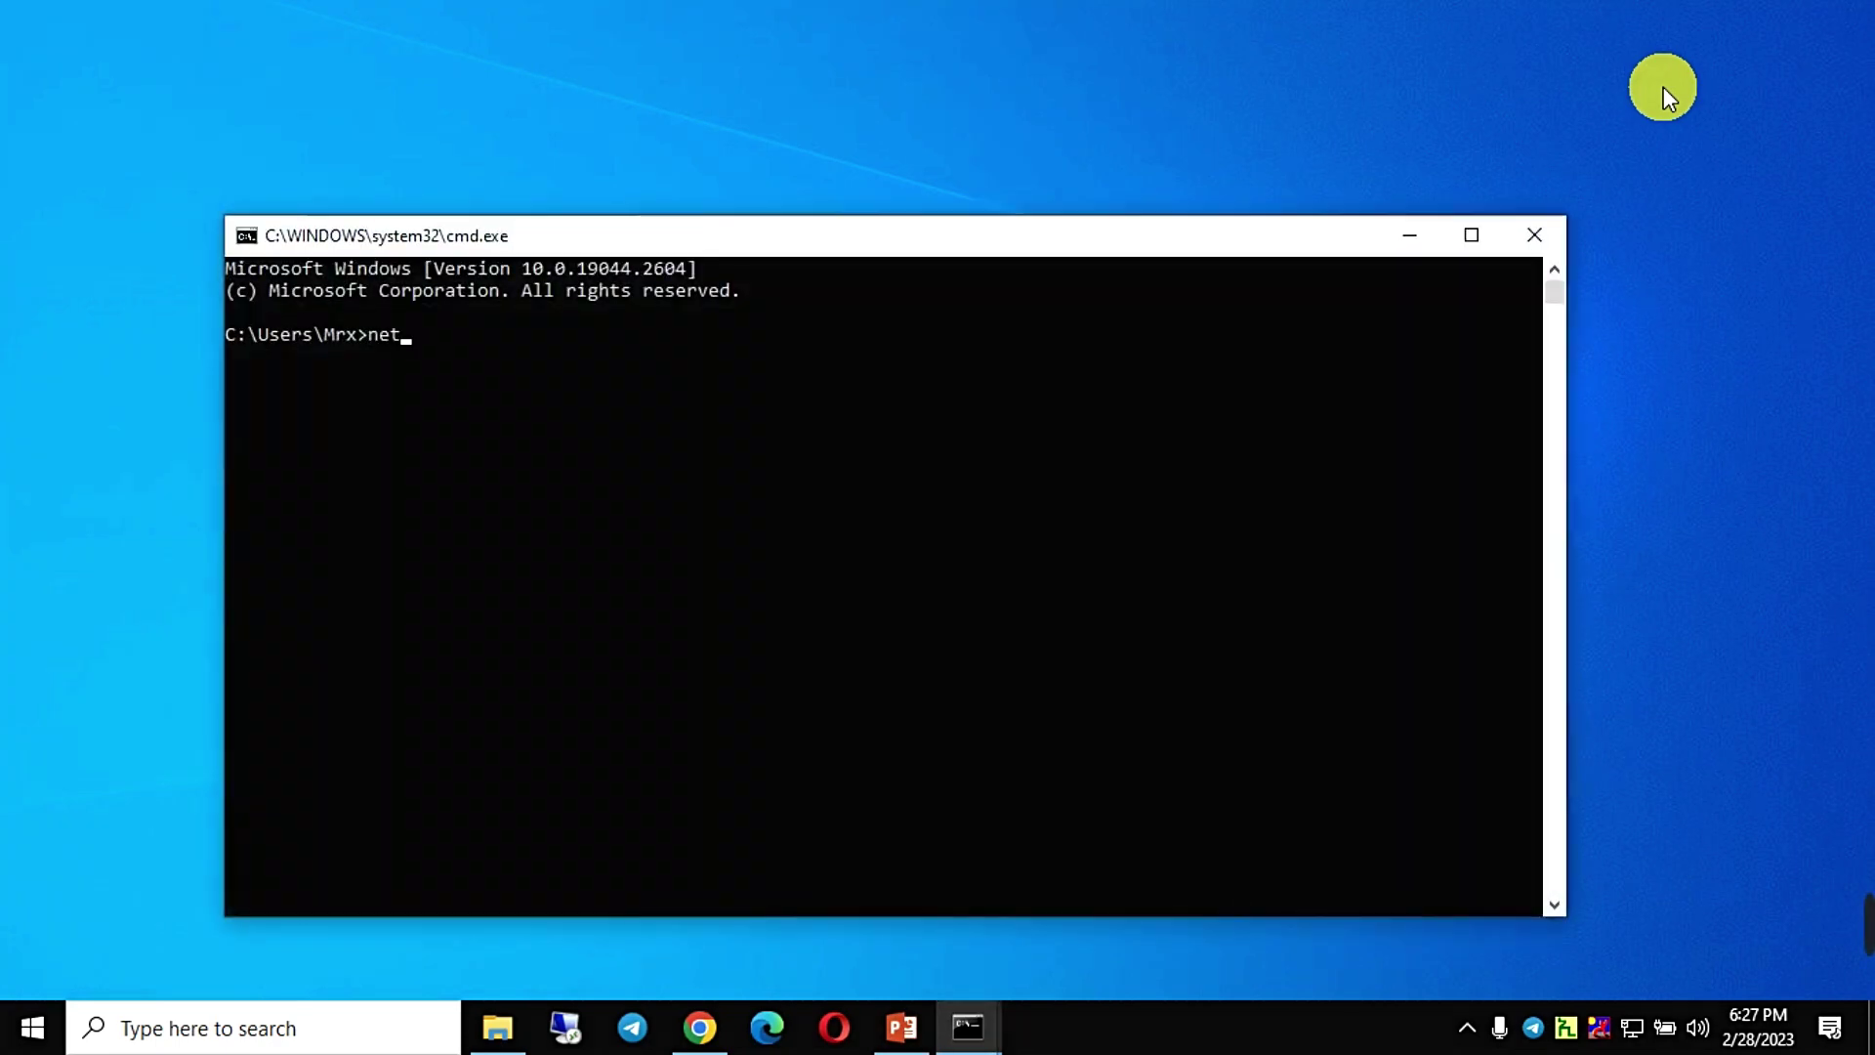
pyautogui.write('stat')
pyautogui.press('Return')
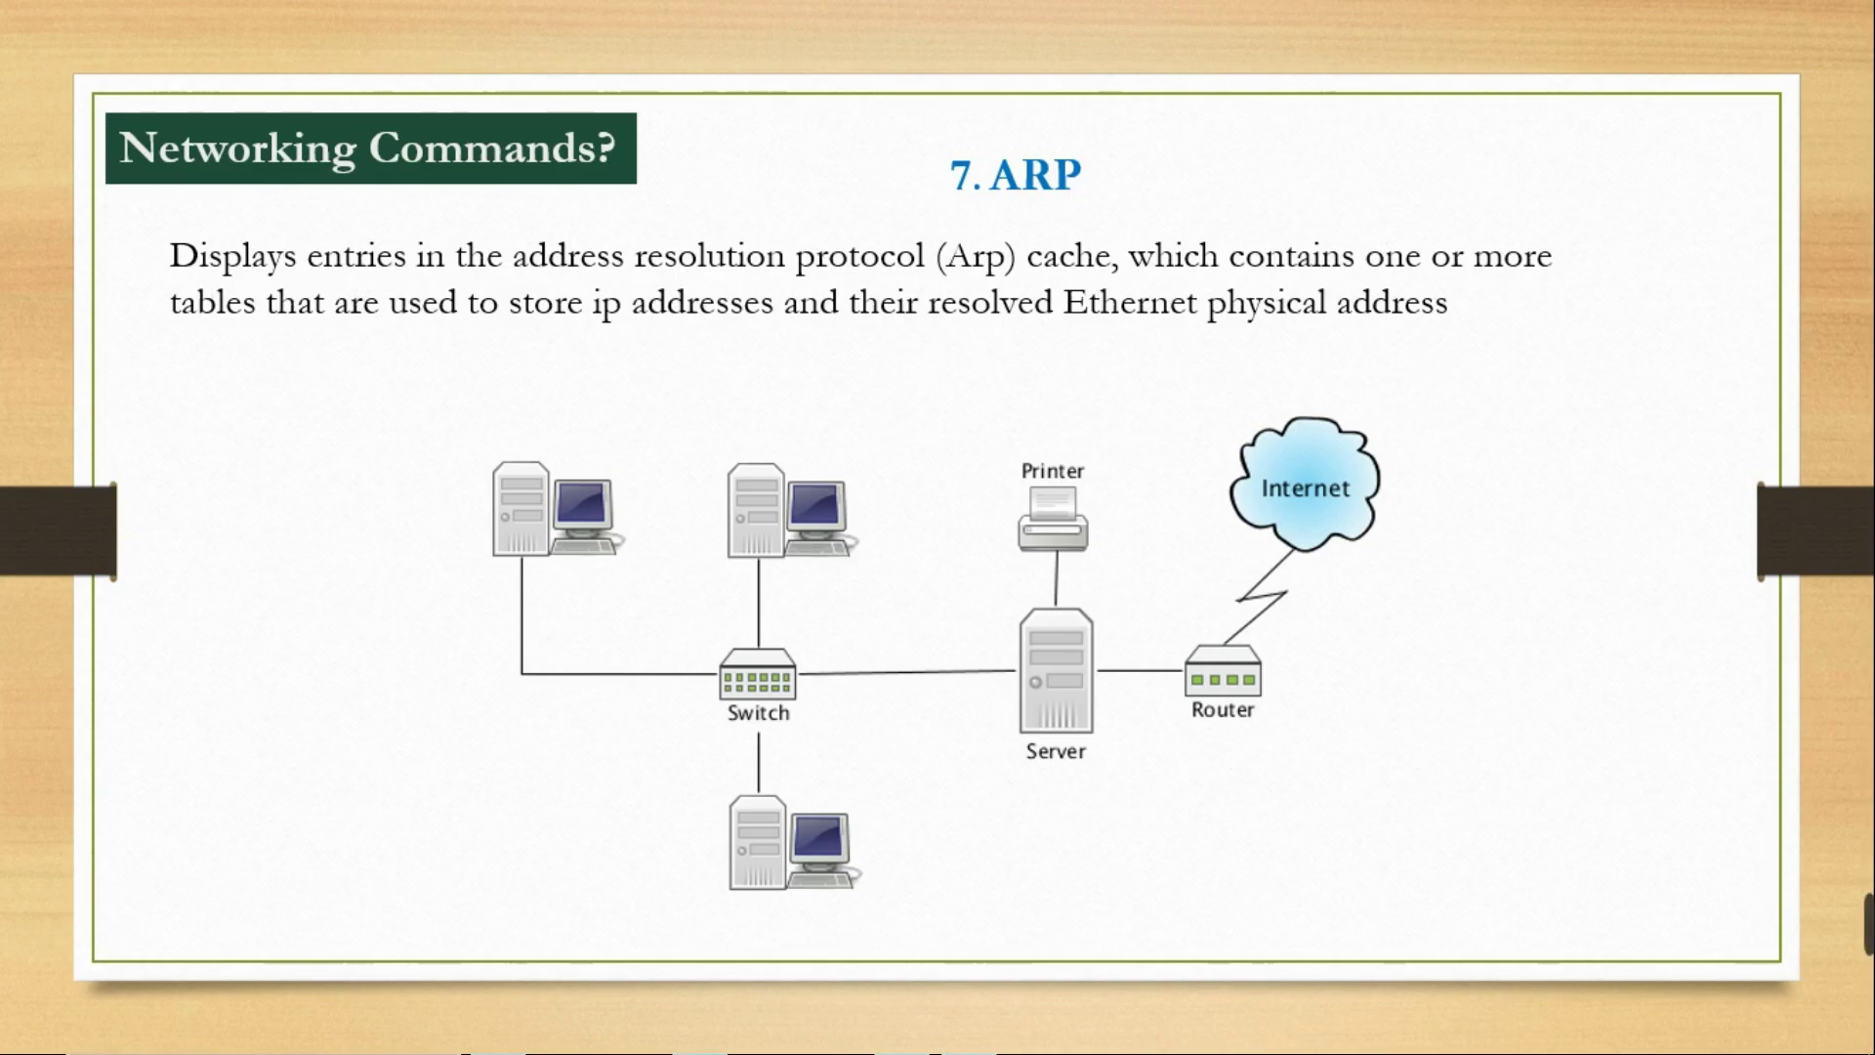
# Leave the ARP slide, open a new Command Prompt with cmd, and display the ARP cache entries using arp -a.
pyautogui.press('Right')
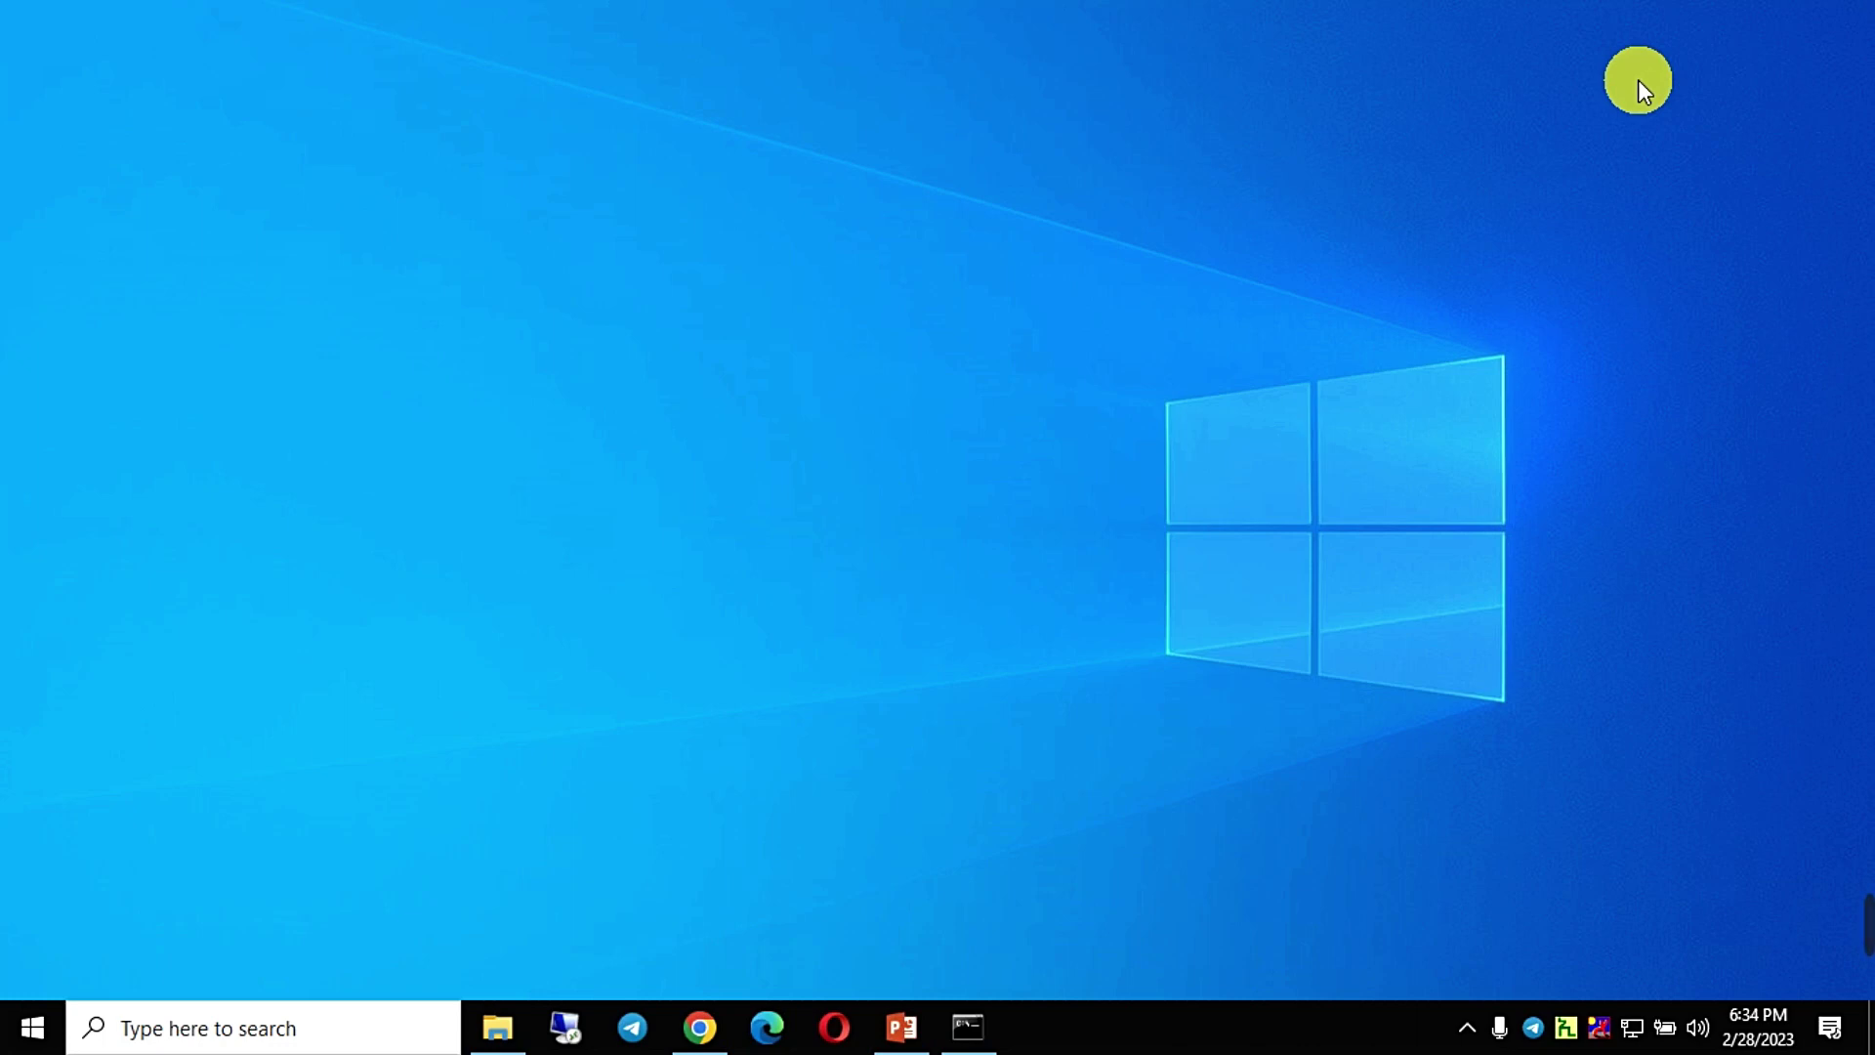
pyautogui.press('super+r')
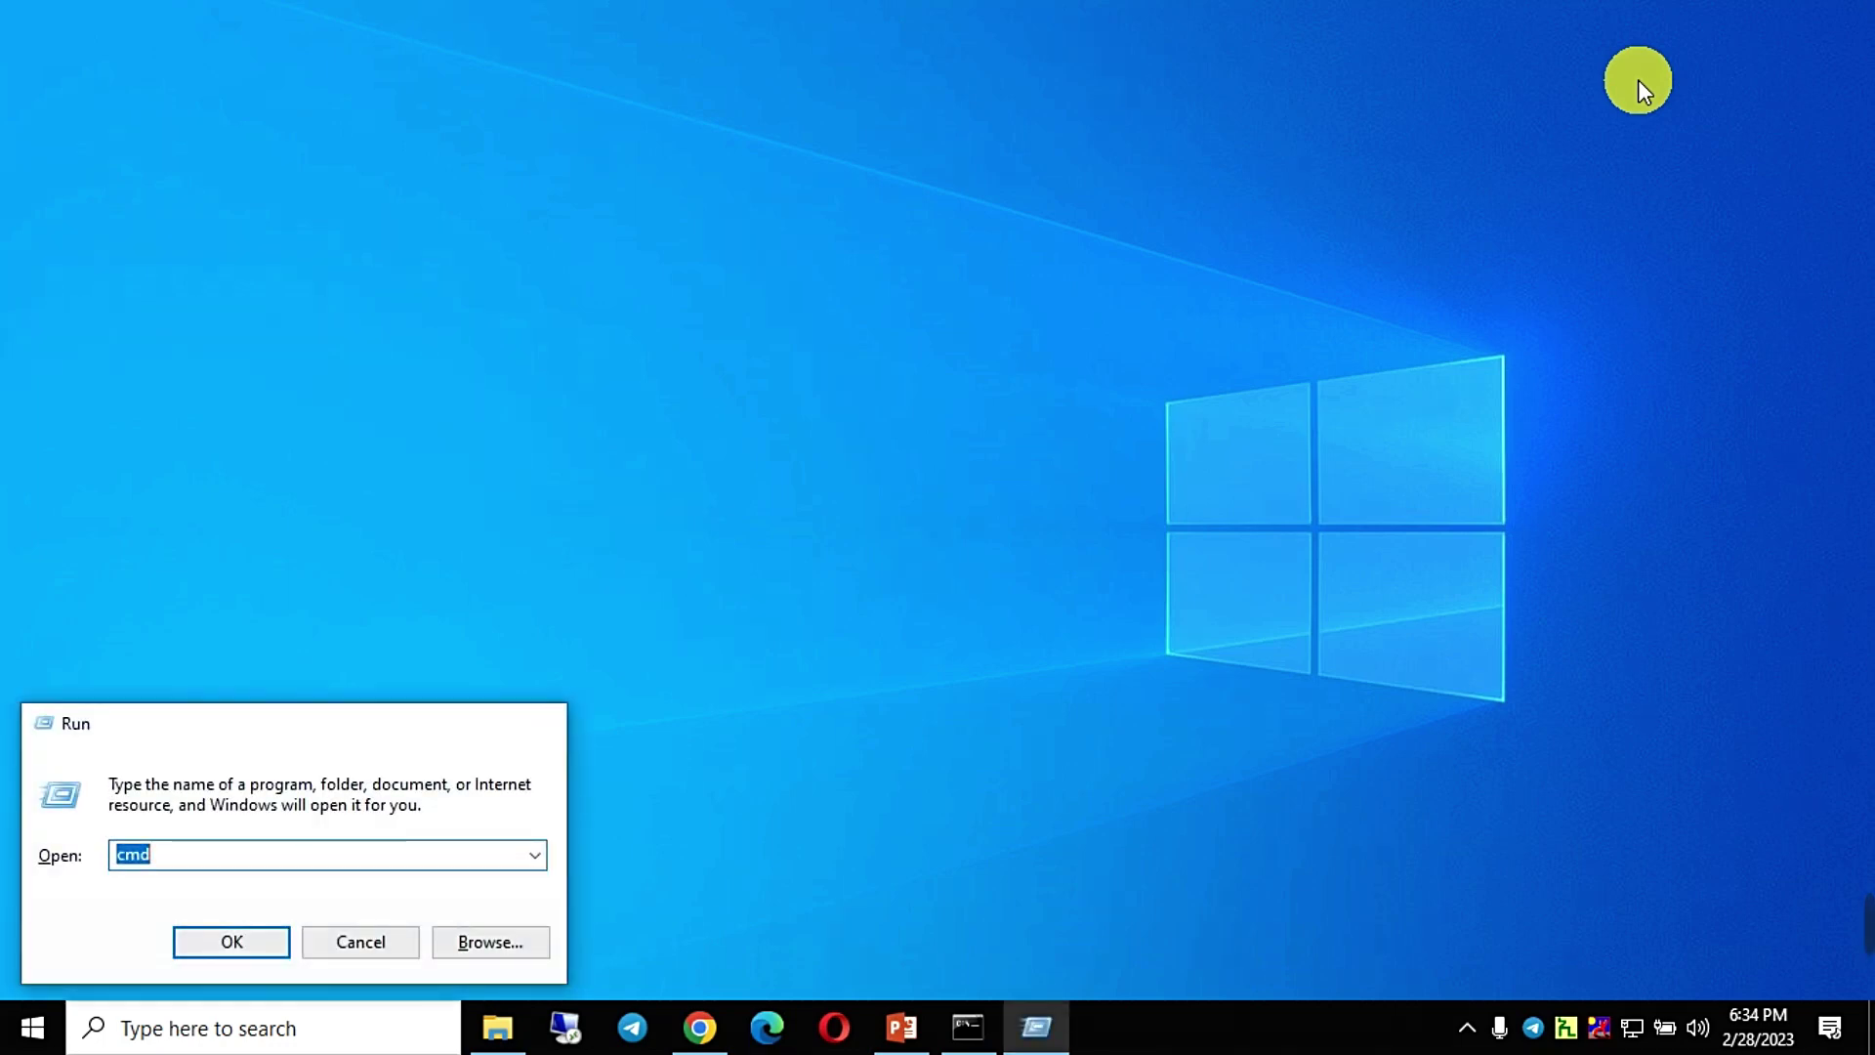
pyautogui.press('Return')
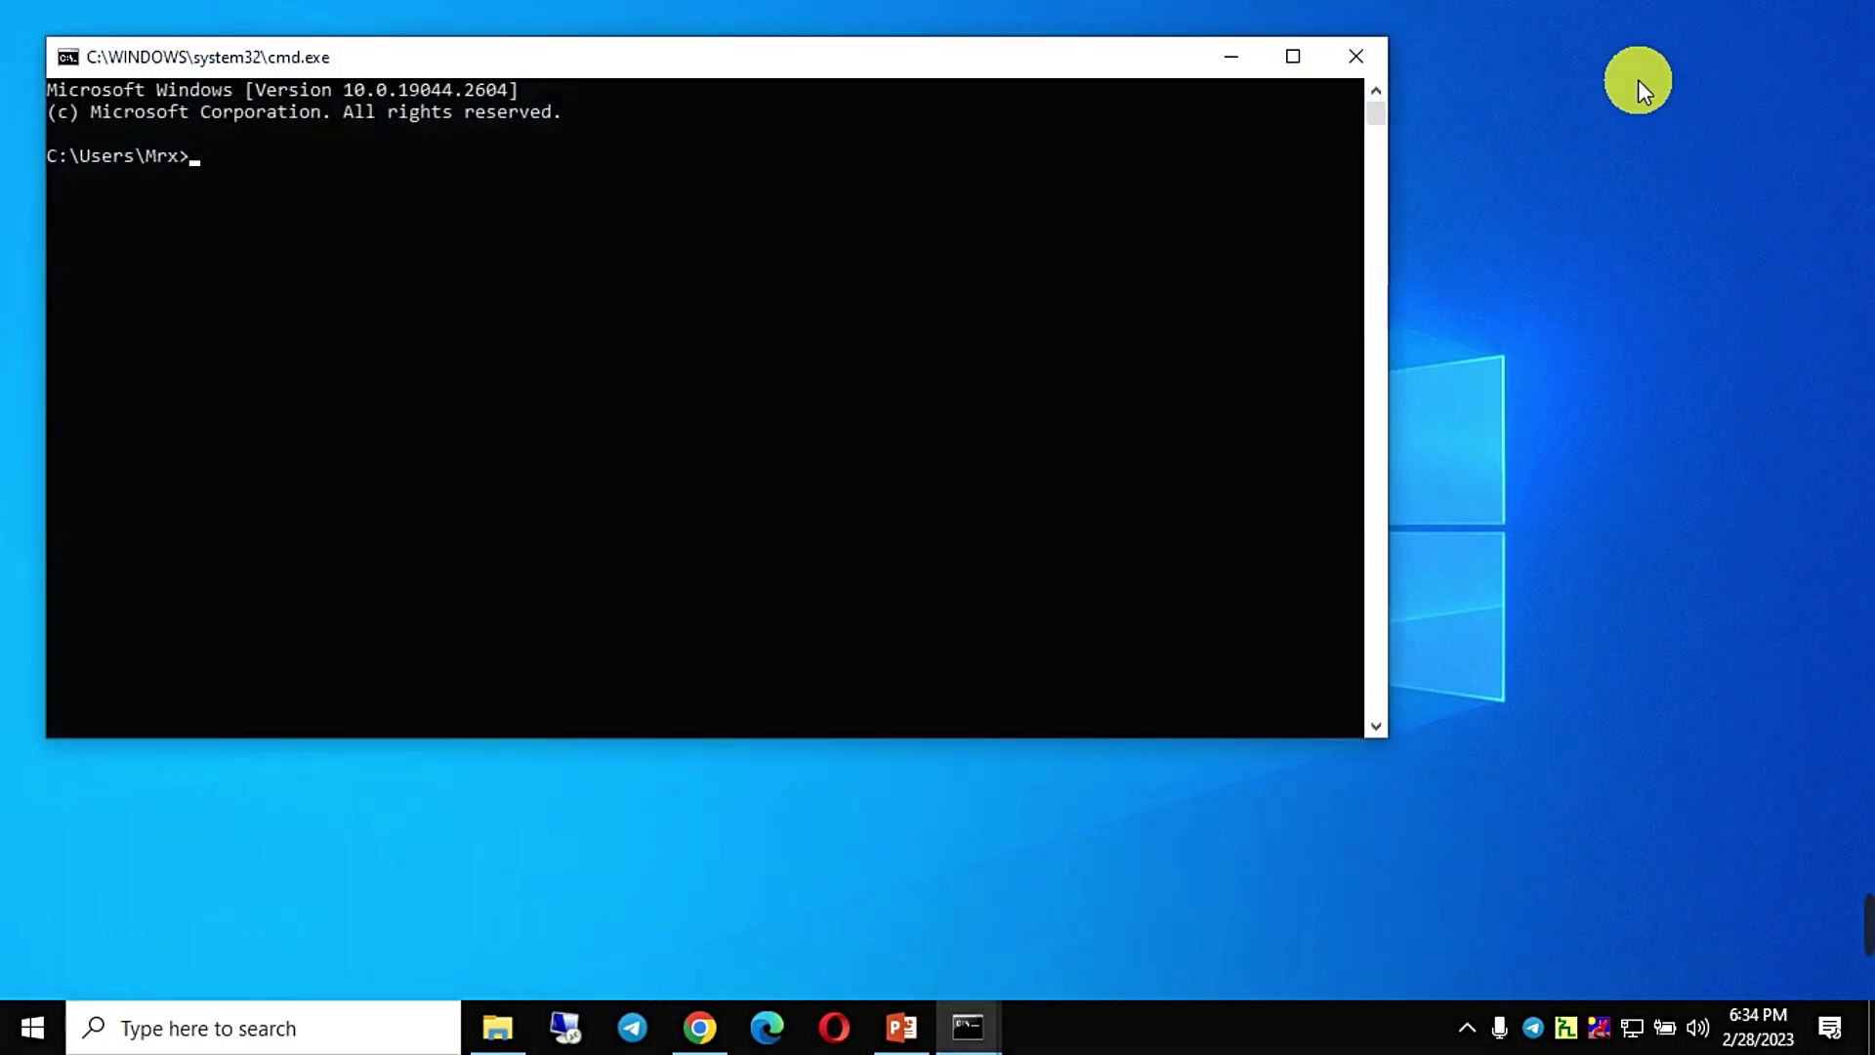
pyautogui.write('arp -a')
pyautogui.press('Return')
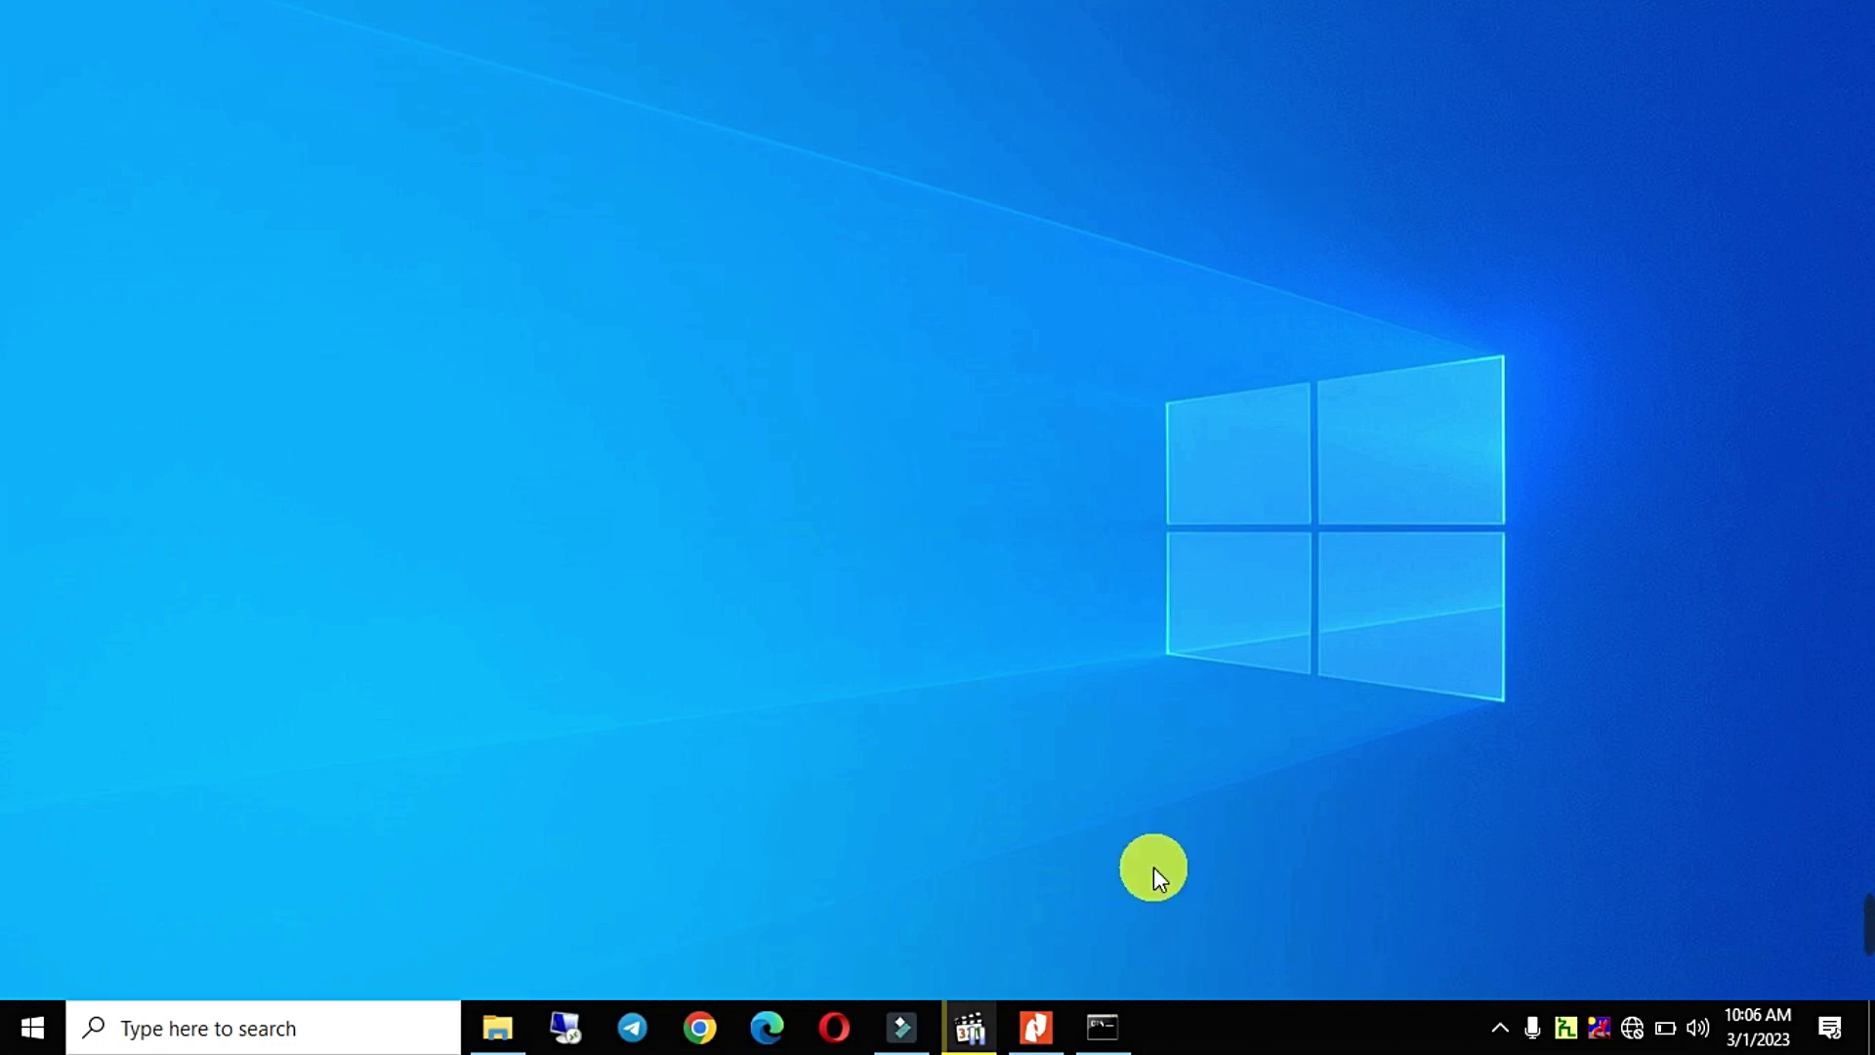
# Bring up the open Command Prompt, run getmac, and highlight the two listed physical addresses.
pyautogui.click(1114, 1015)
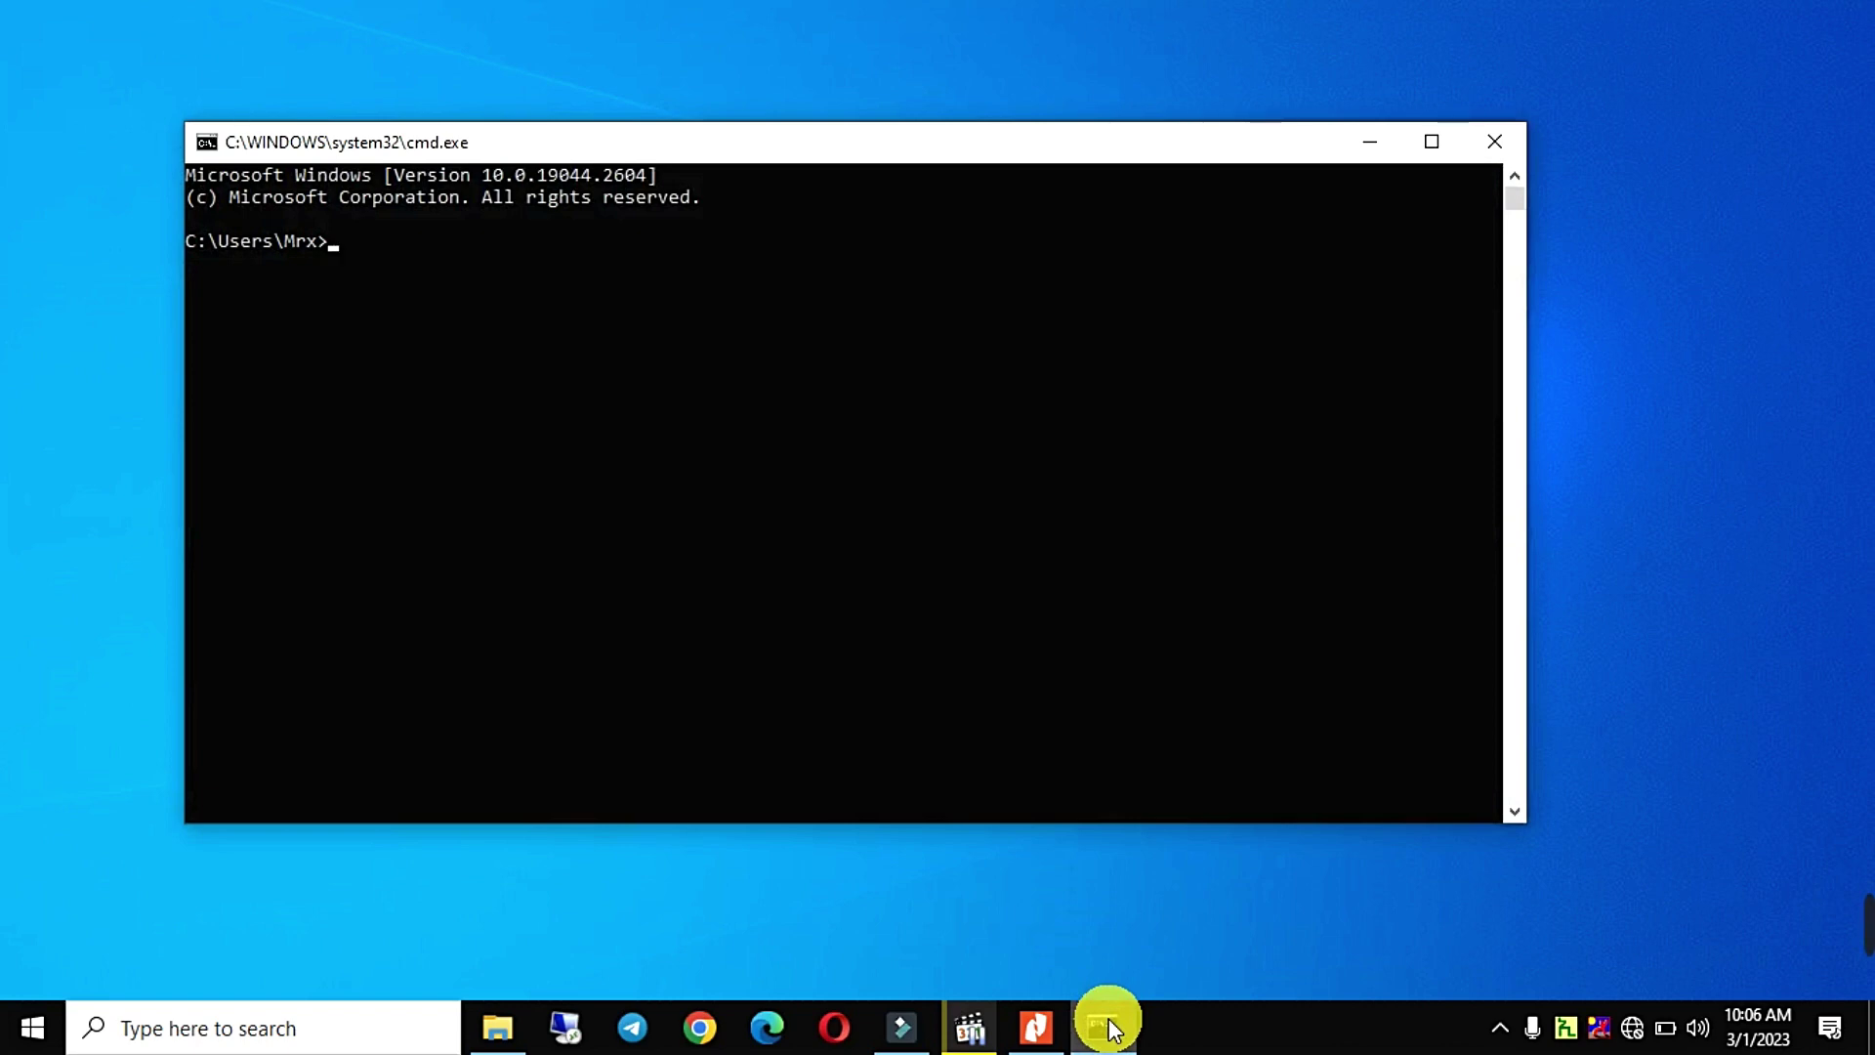
pyautogui.write('getmac')
pyautogui.press('Return')
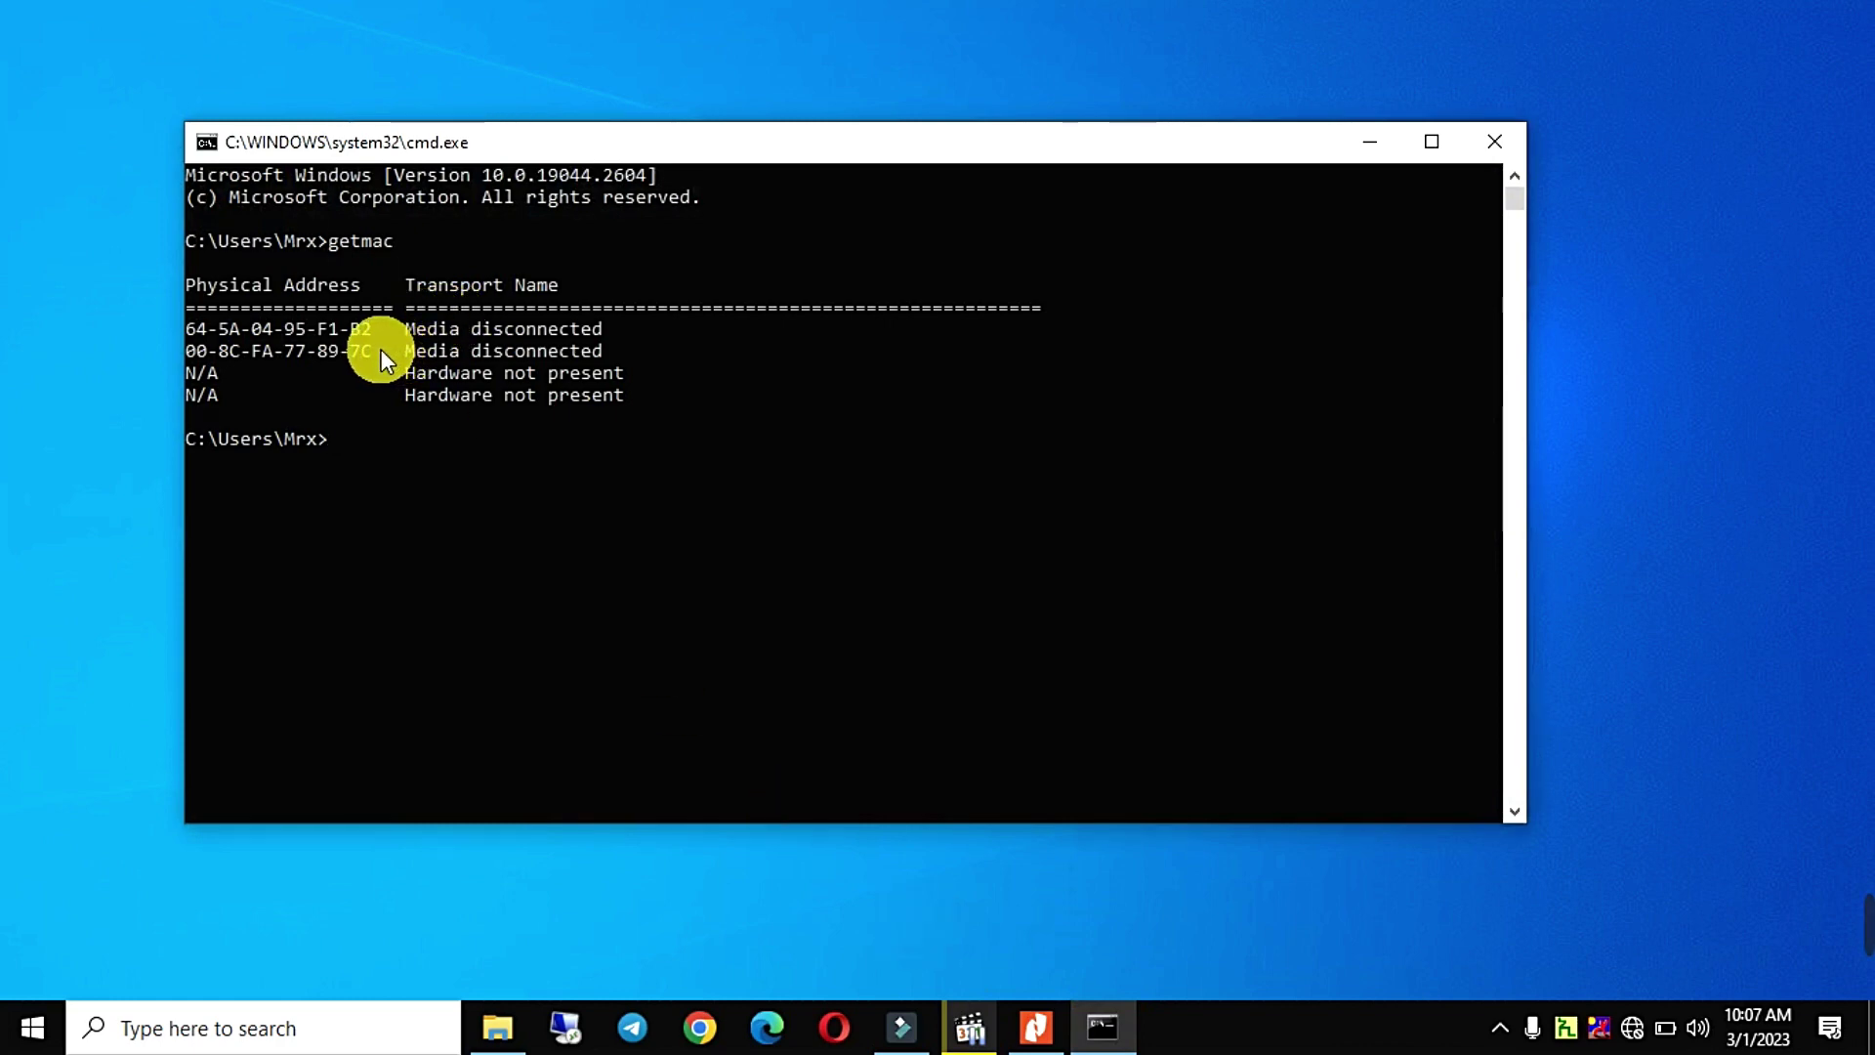
pyautogui.moveTo(382, 349); pyautogui.dragTo(187, 320)
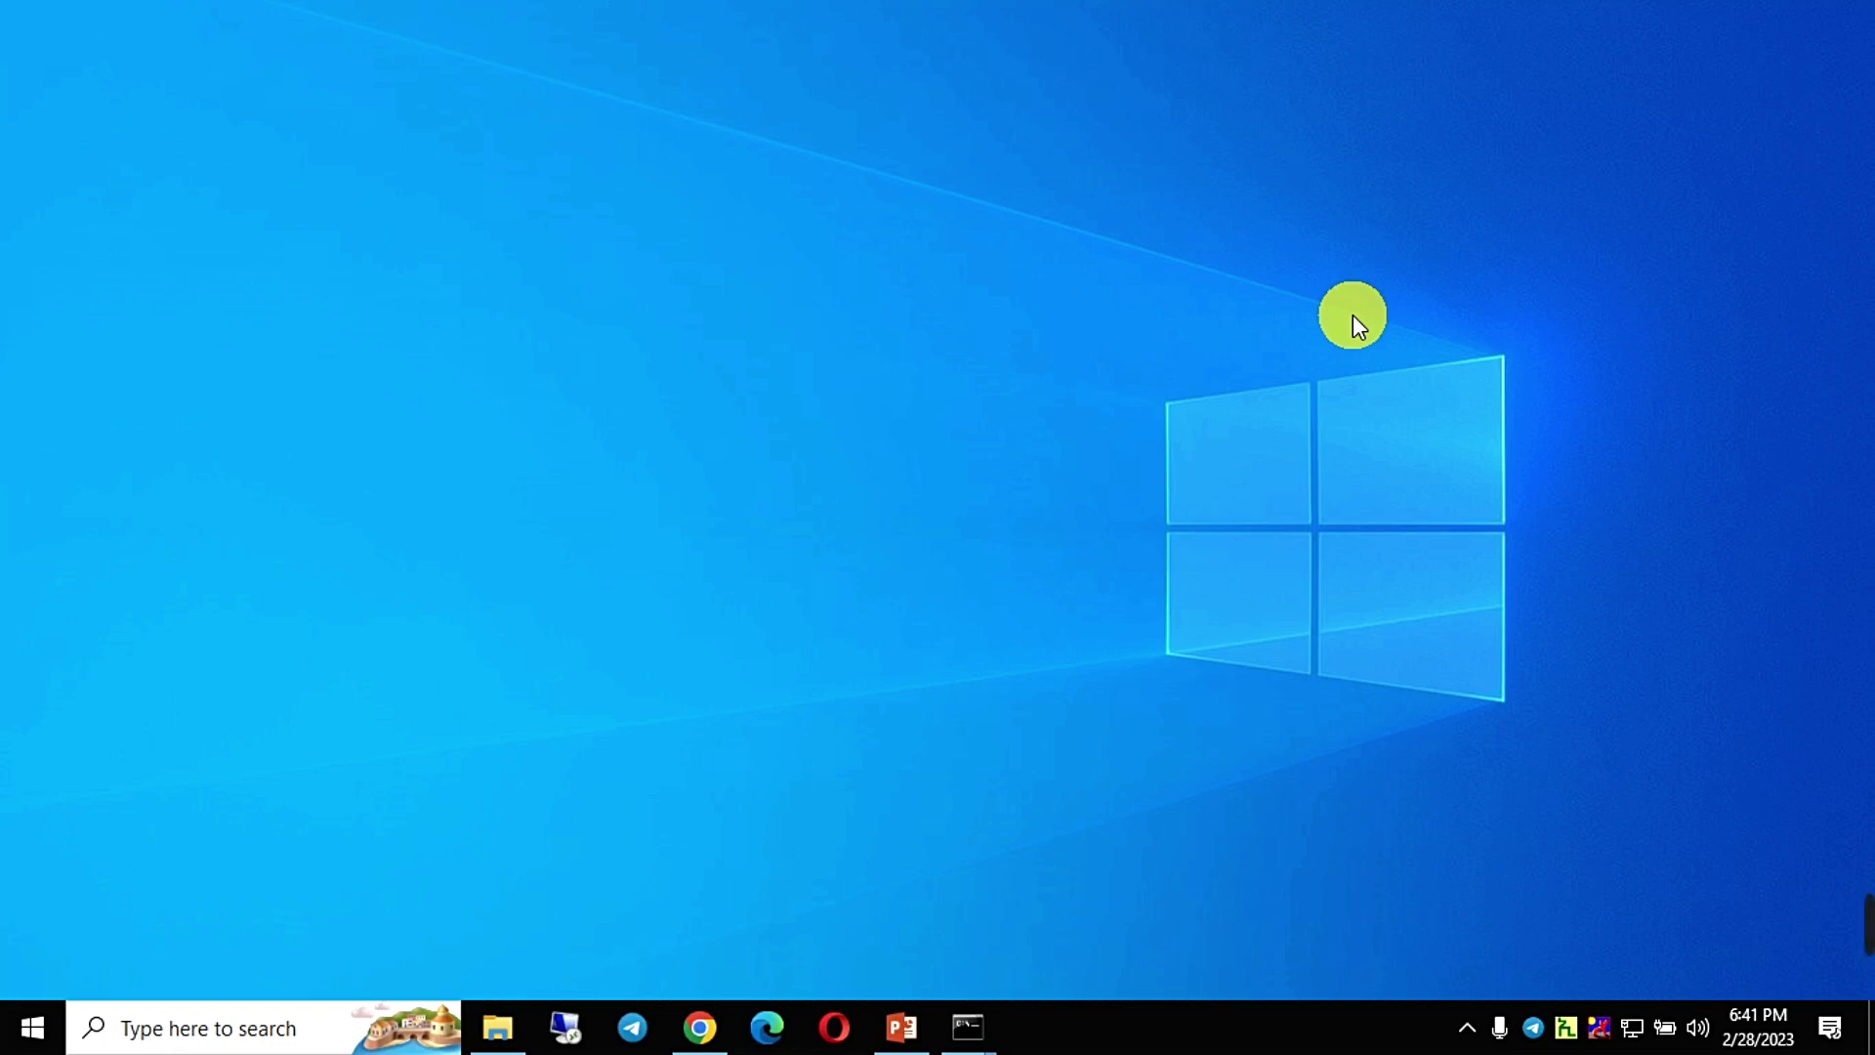
# Open a new Command Prompt with cmd and run pathping on 10.135.232.233.
pyautogui.press('super+r')
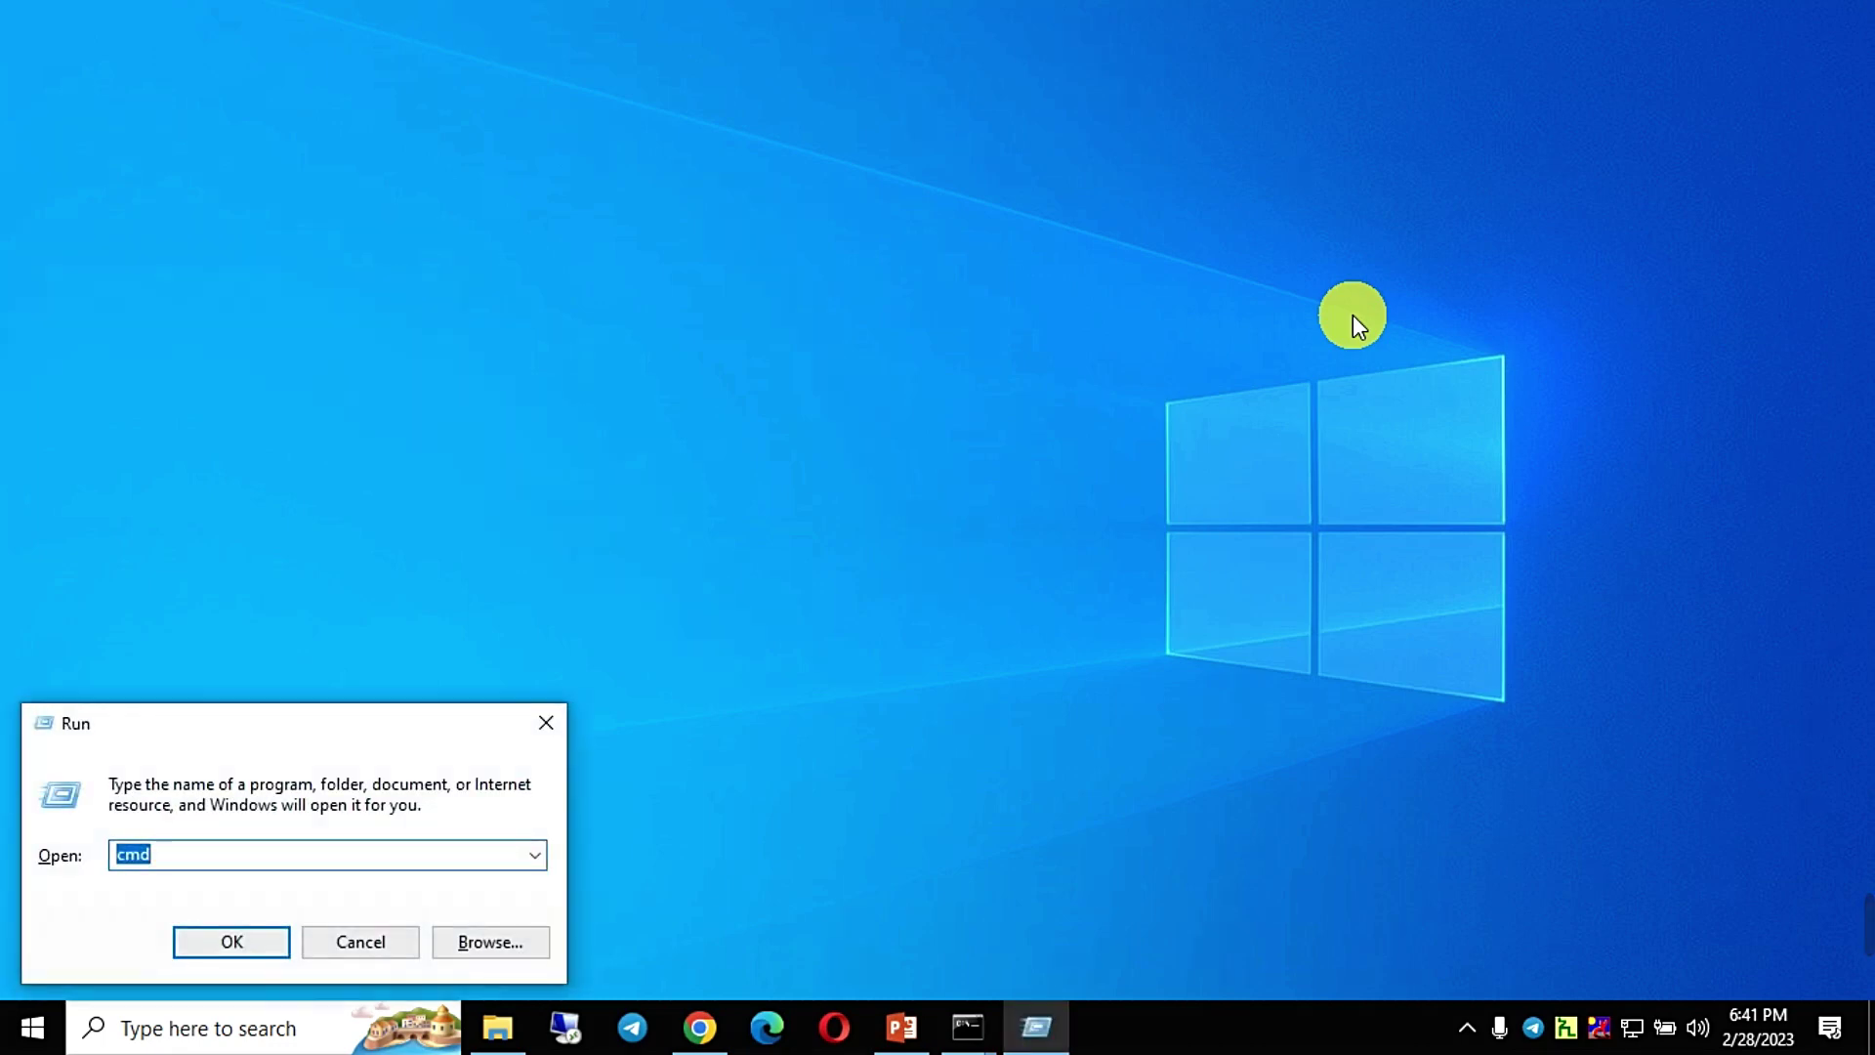
pyautogui.press('Return')
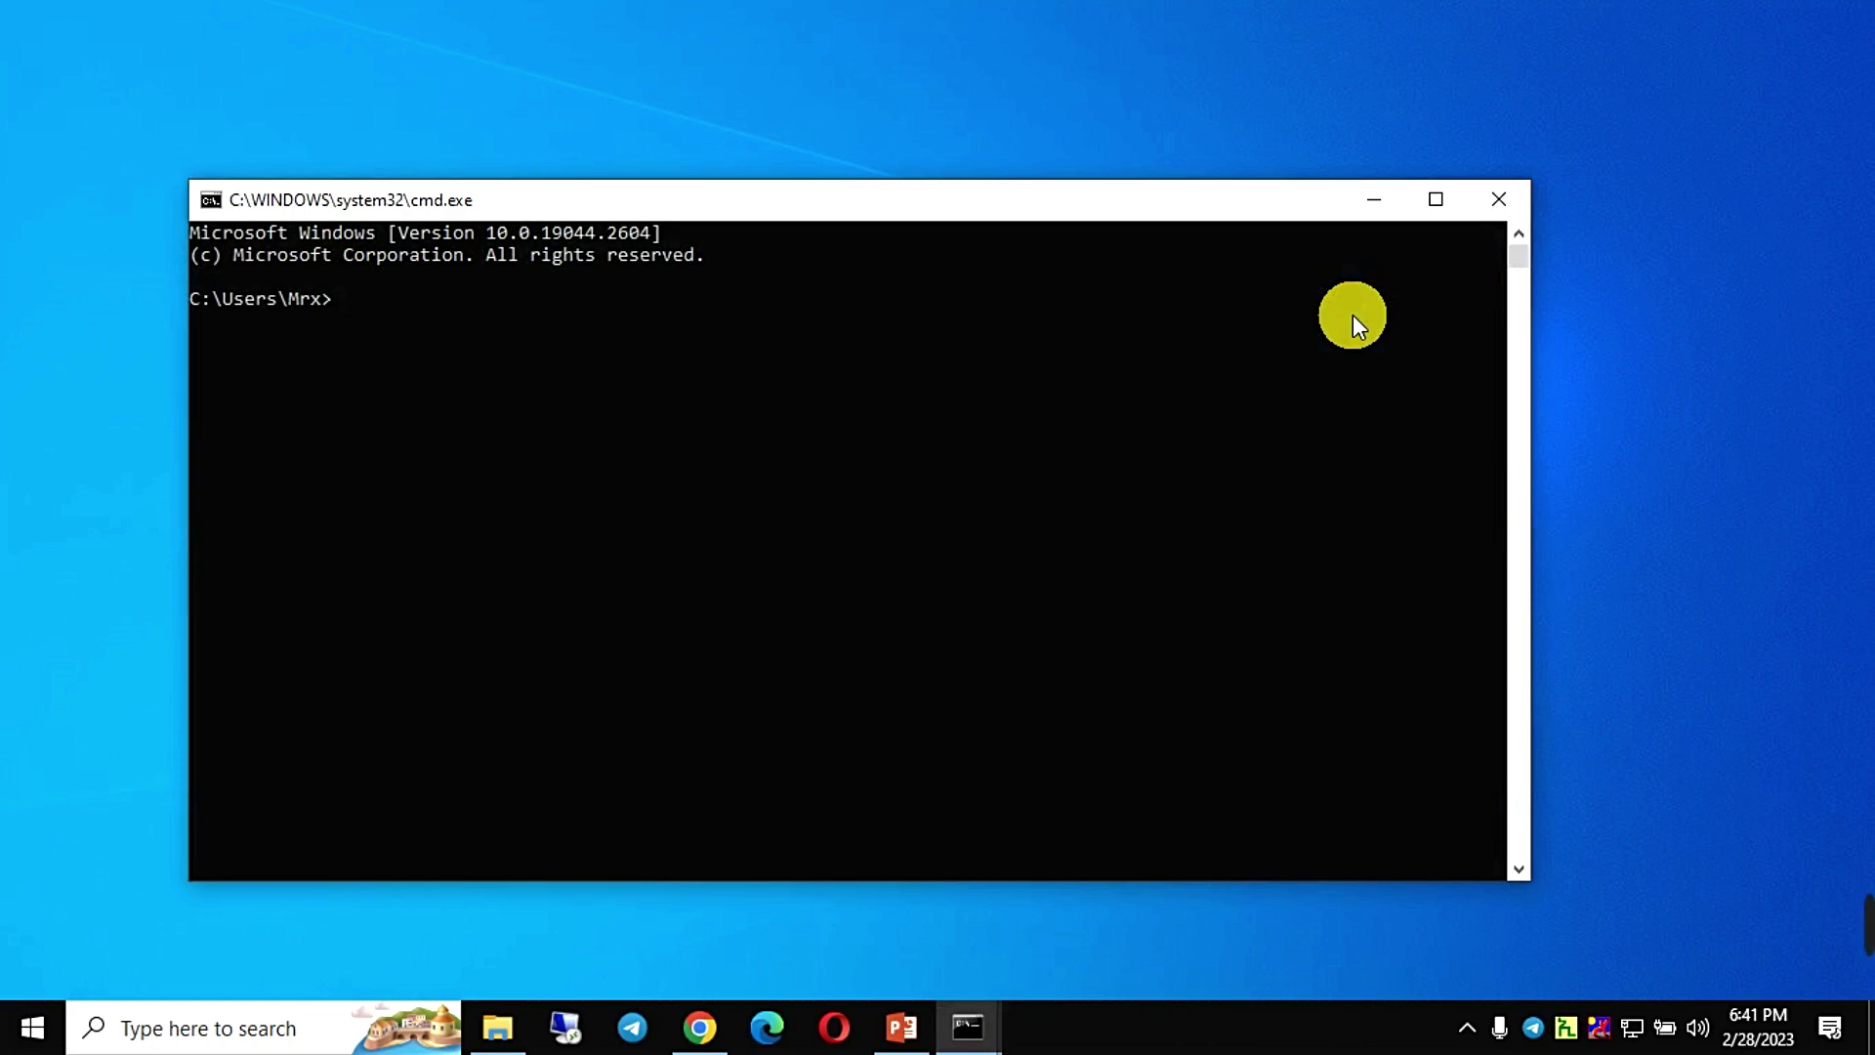
pyautogui.write('pathping')
pyautogui.write('10.135.232.')
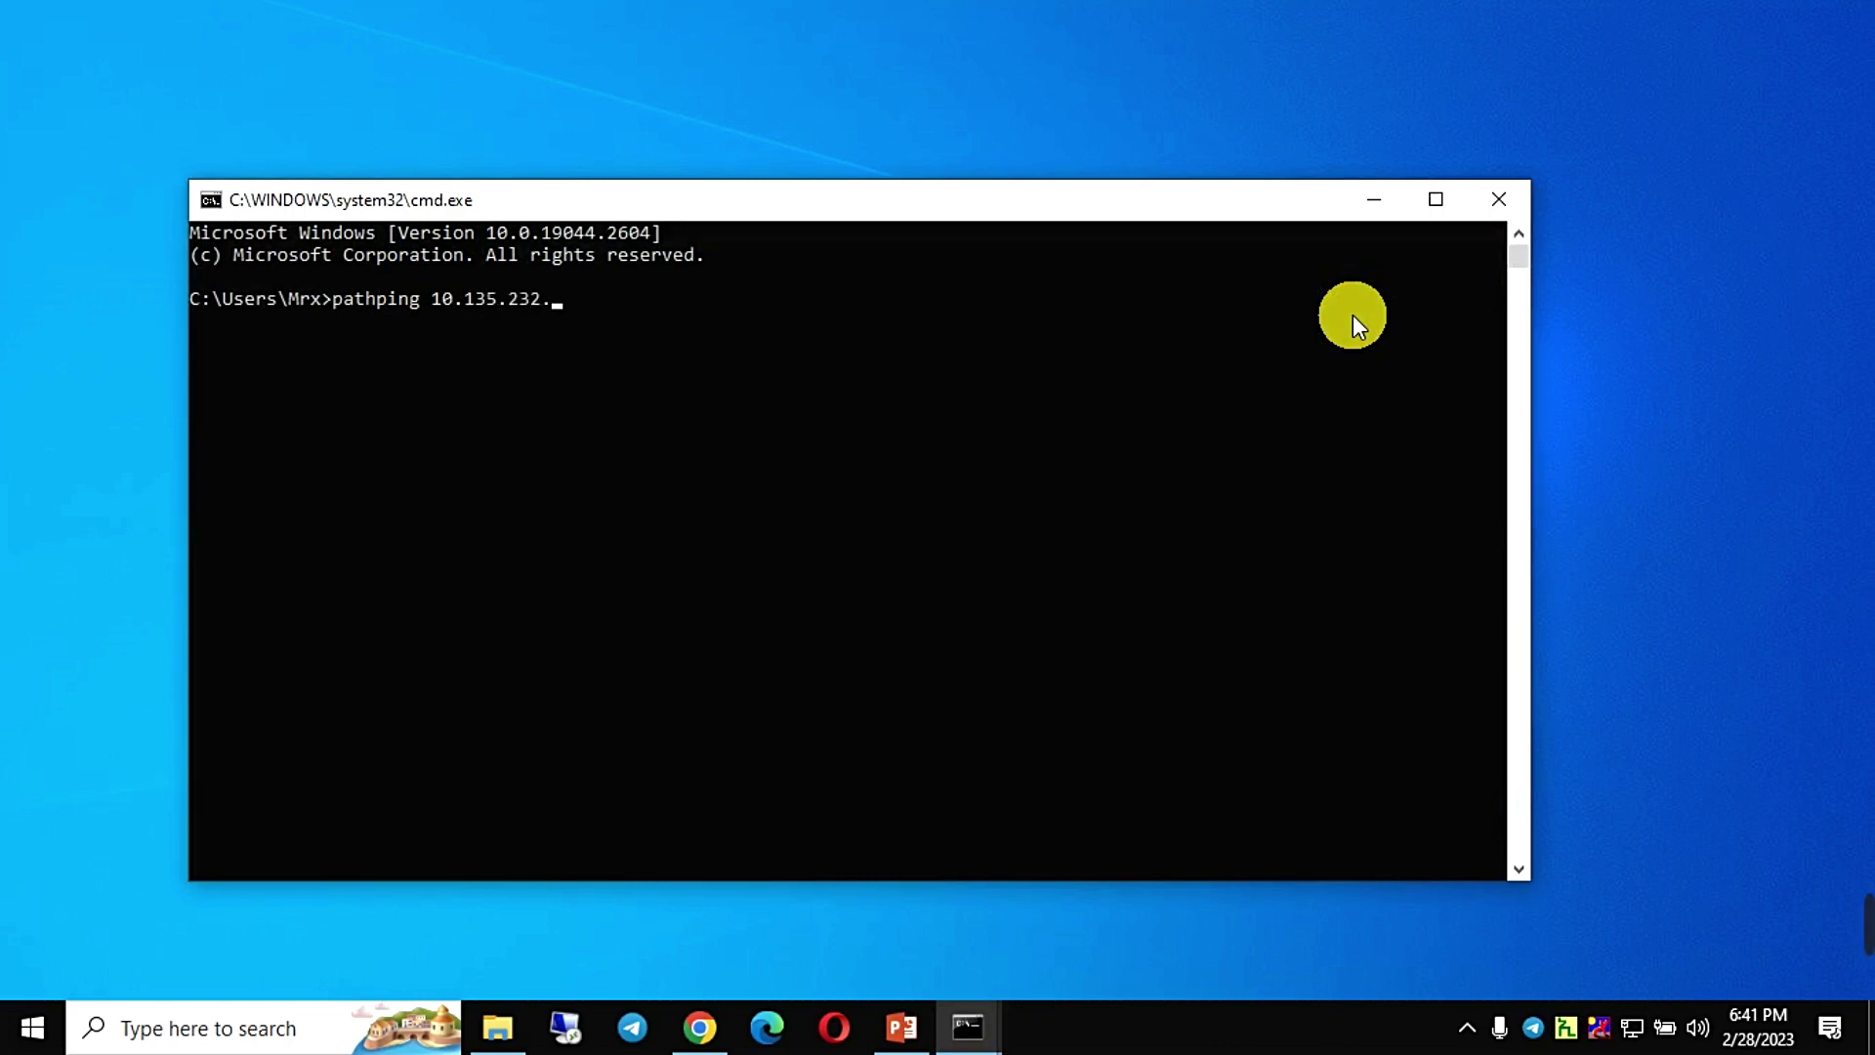
pyautogui.write('233')
pyautogui.press('Return')
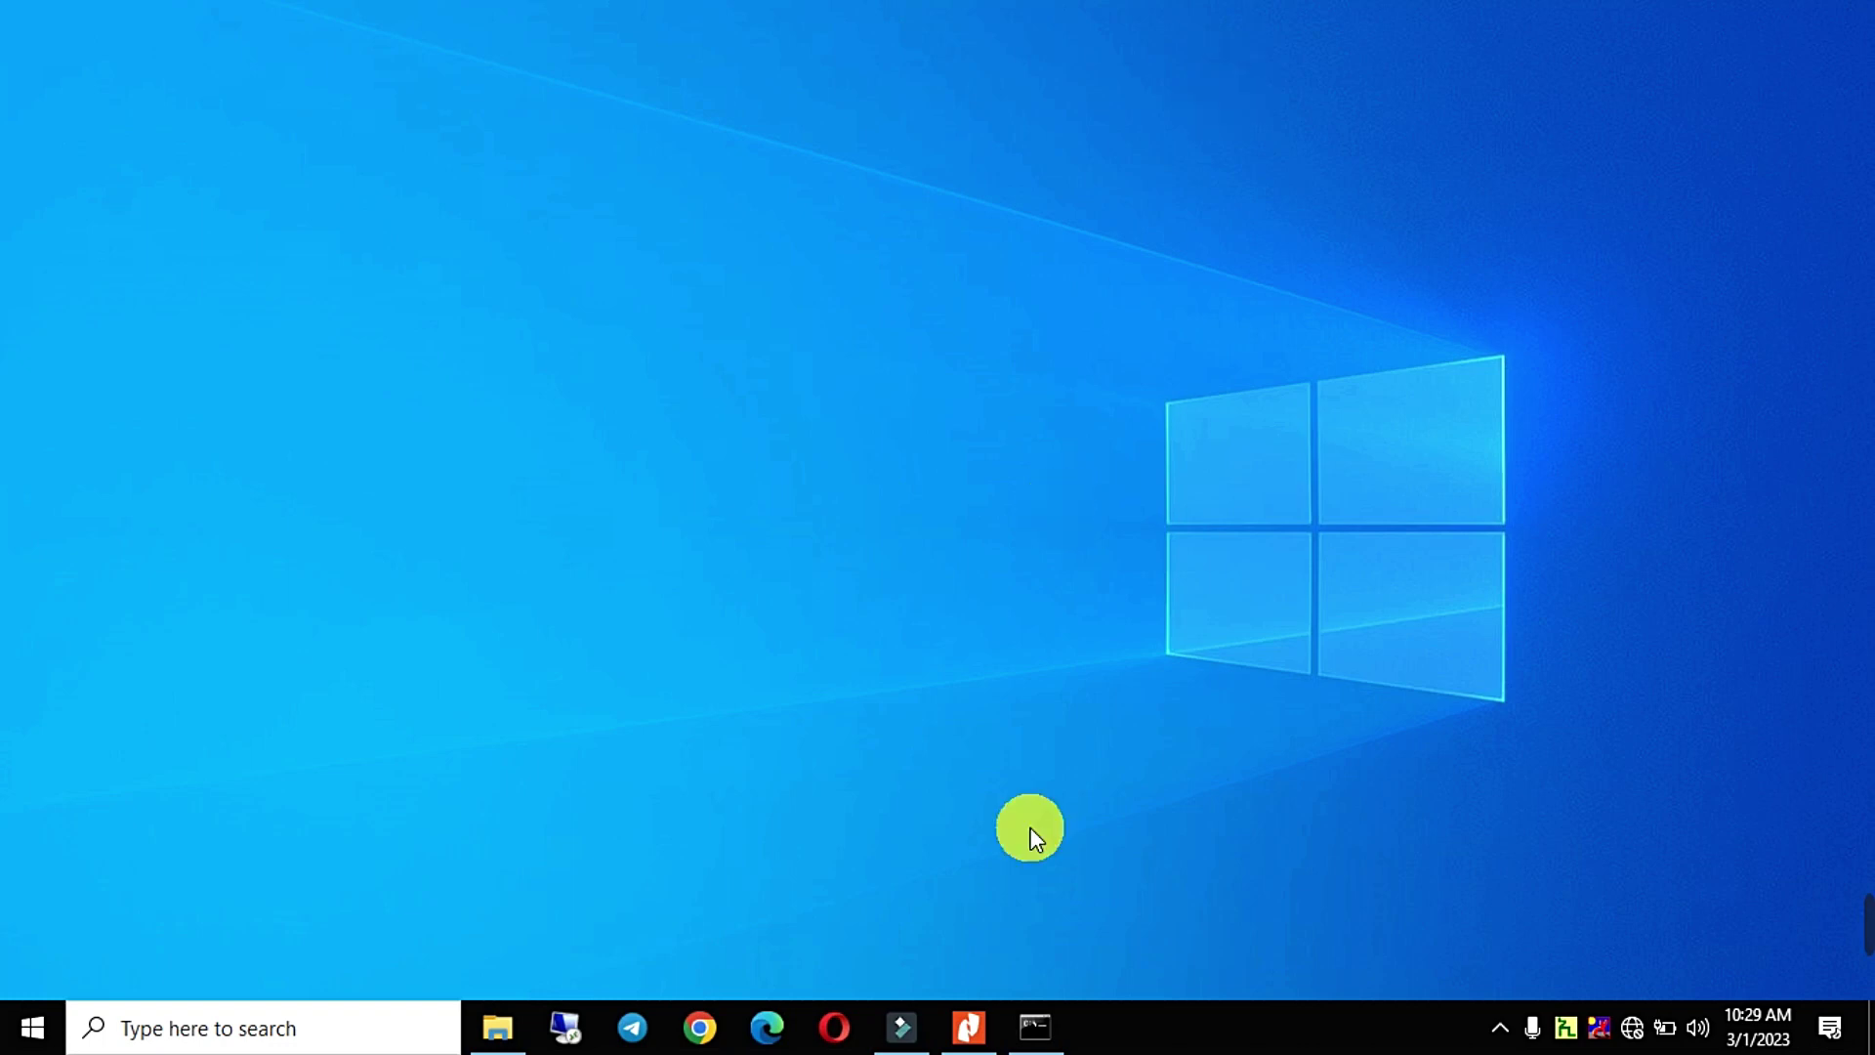
# Bring up the open Command Prompt and display the computer's configuration details with systeminfo.
pyautogui.click(1032, 1039)
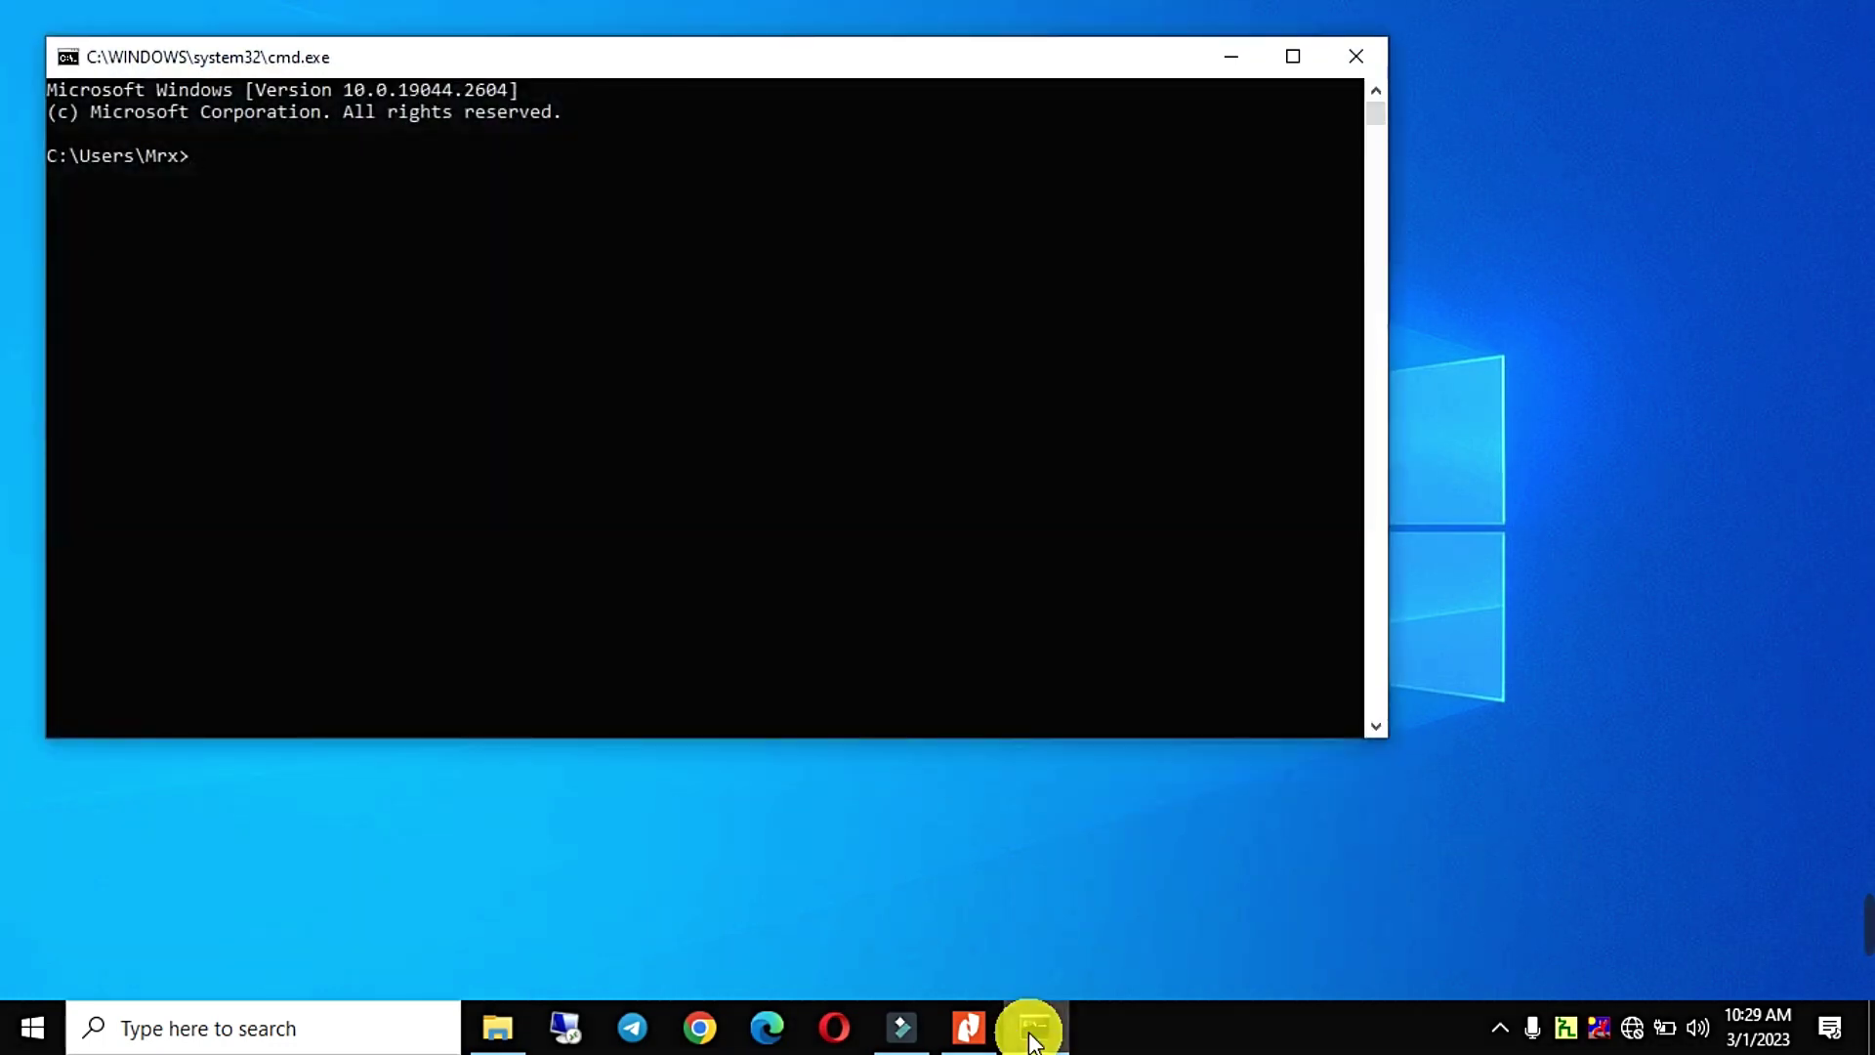
pyautogui.write('systeminfo')
pyautogui.press('Return')
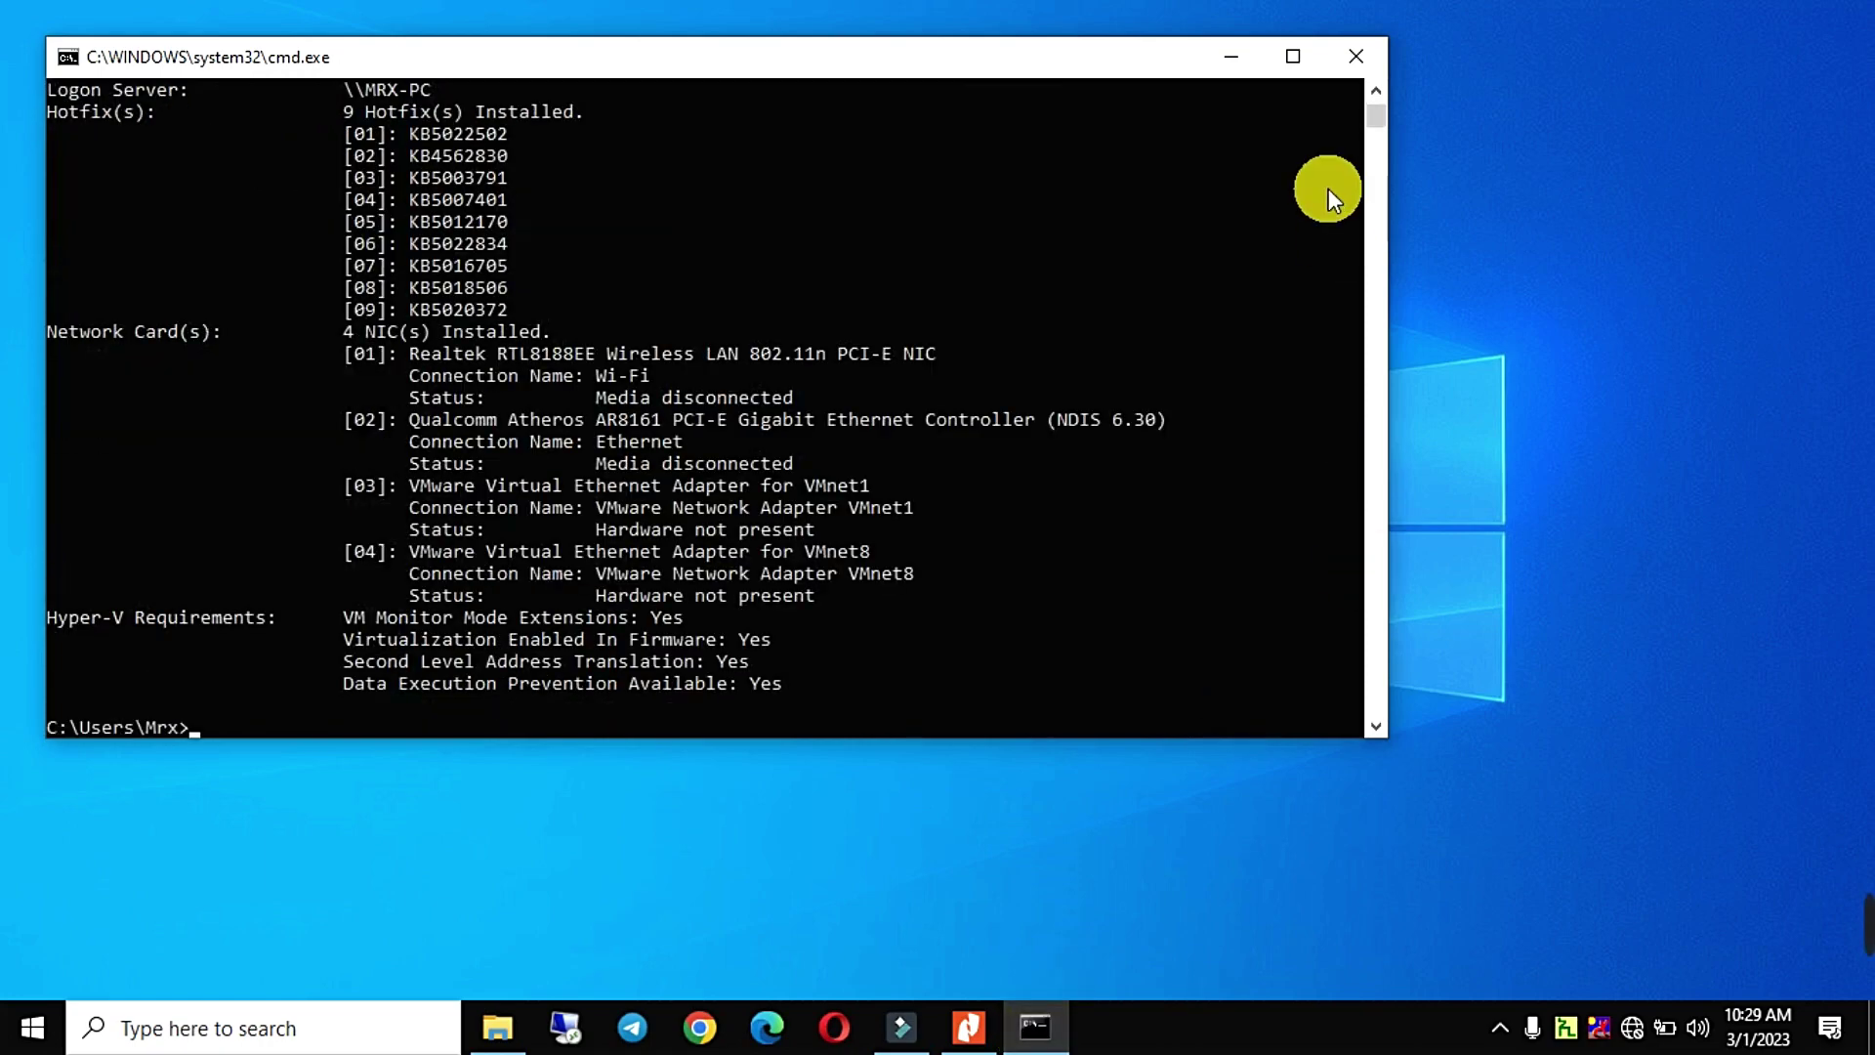
# Maximize the Command Prompt window and examine the systeminfo report back to its beginning, including the host and operating system details.
pyautogui.click(1295, 56)
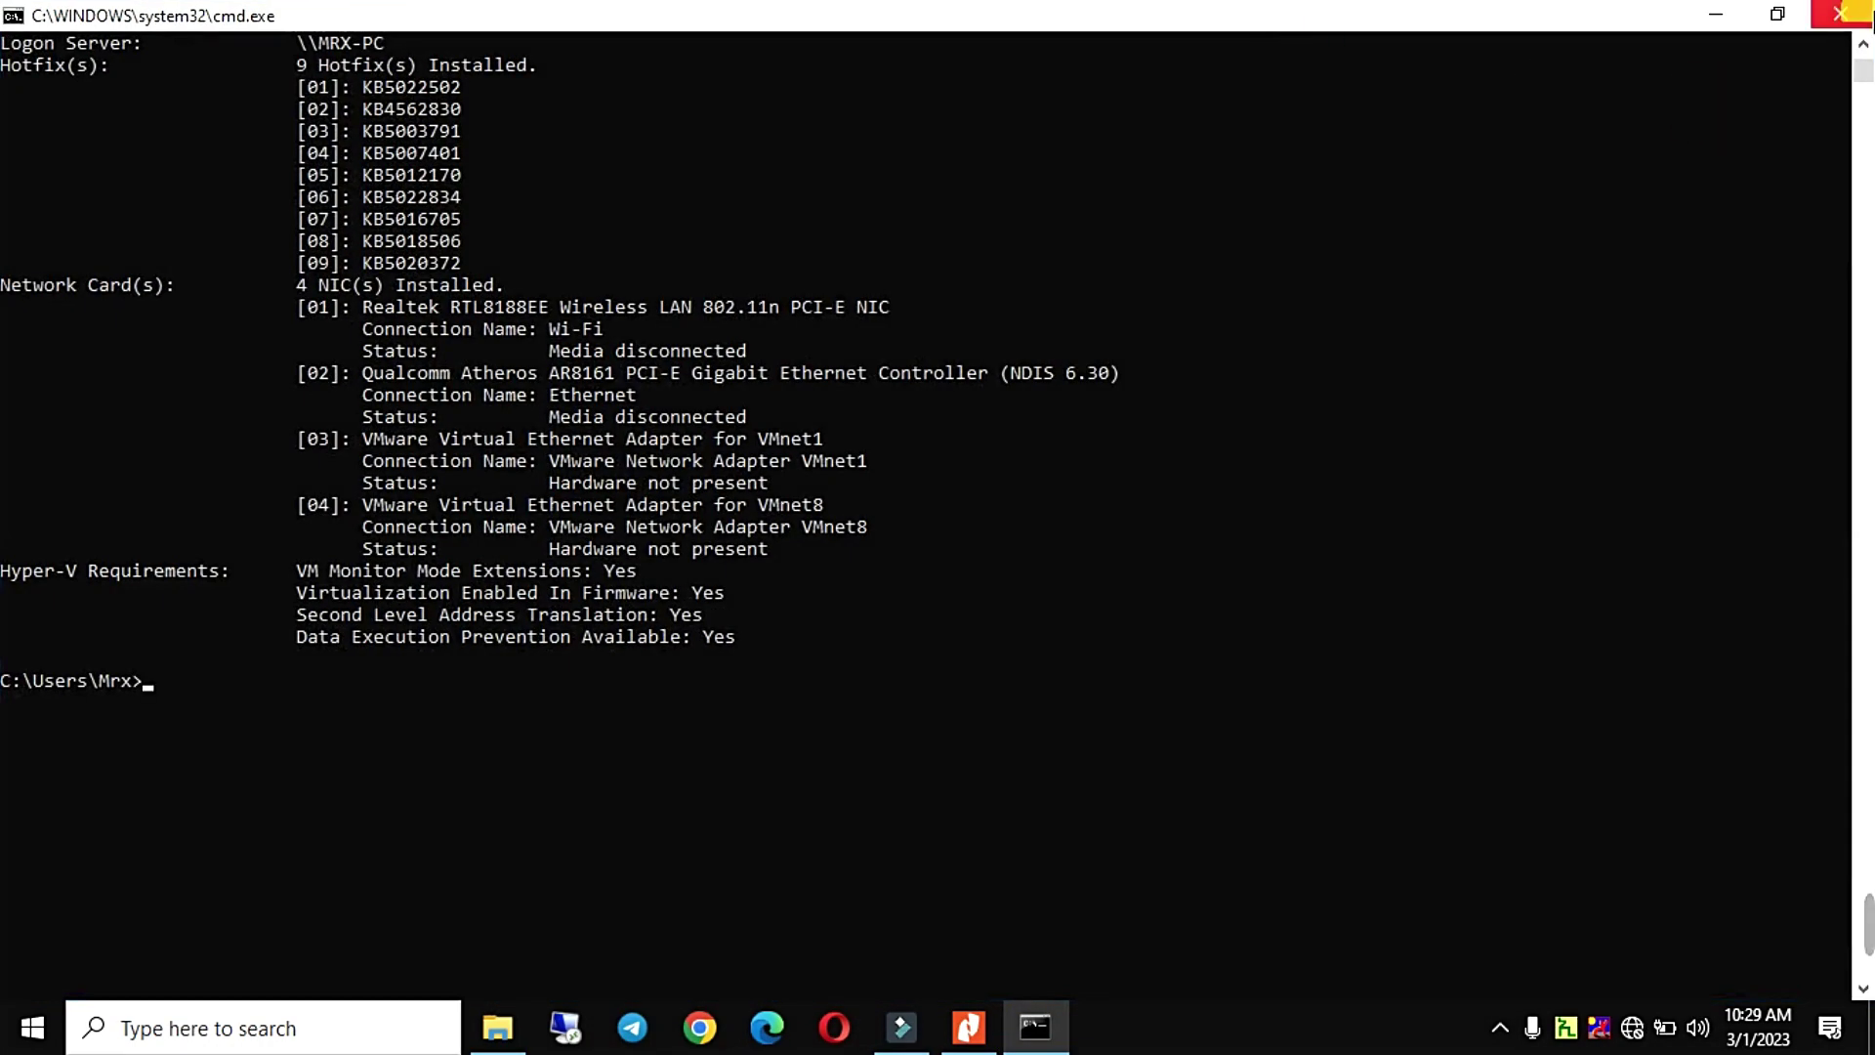
pyautogui.click(1863, 45)
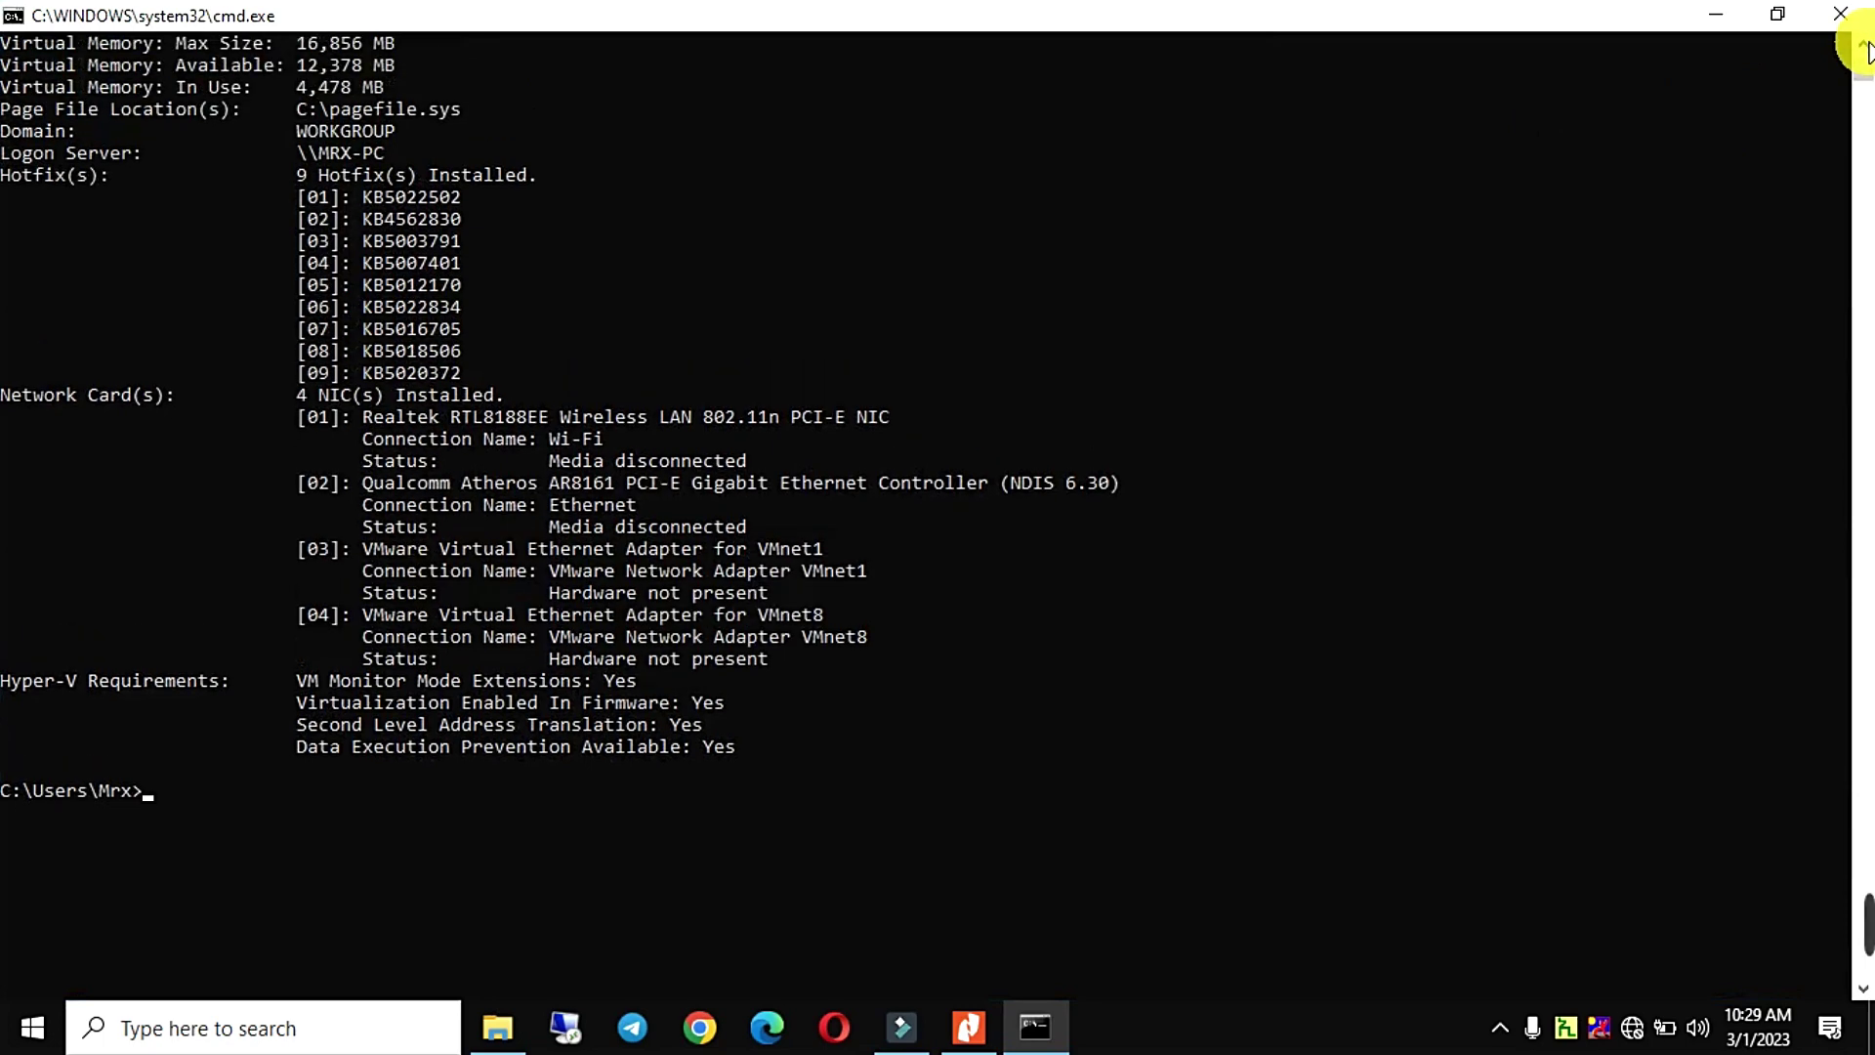
pyautogui.click(1864, 46)
pyautogui.rightClick(1867, 51)
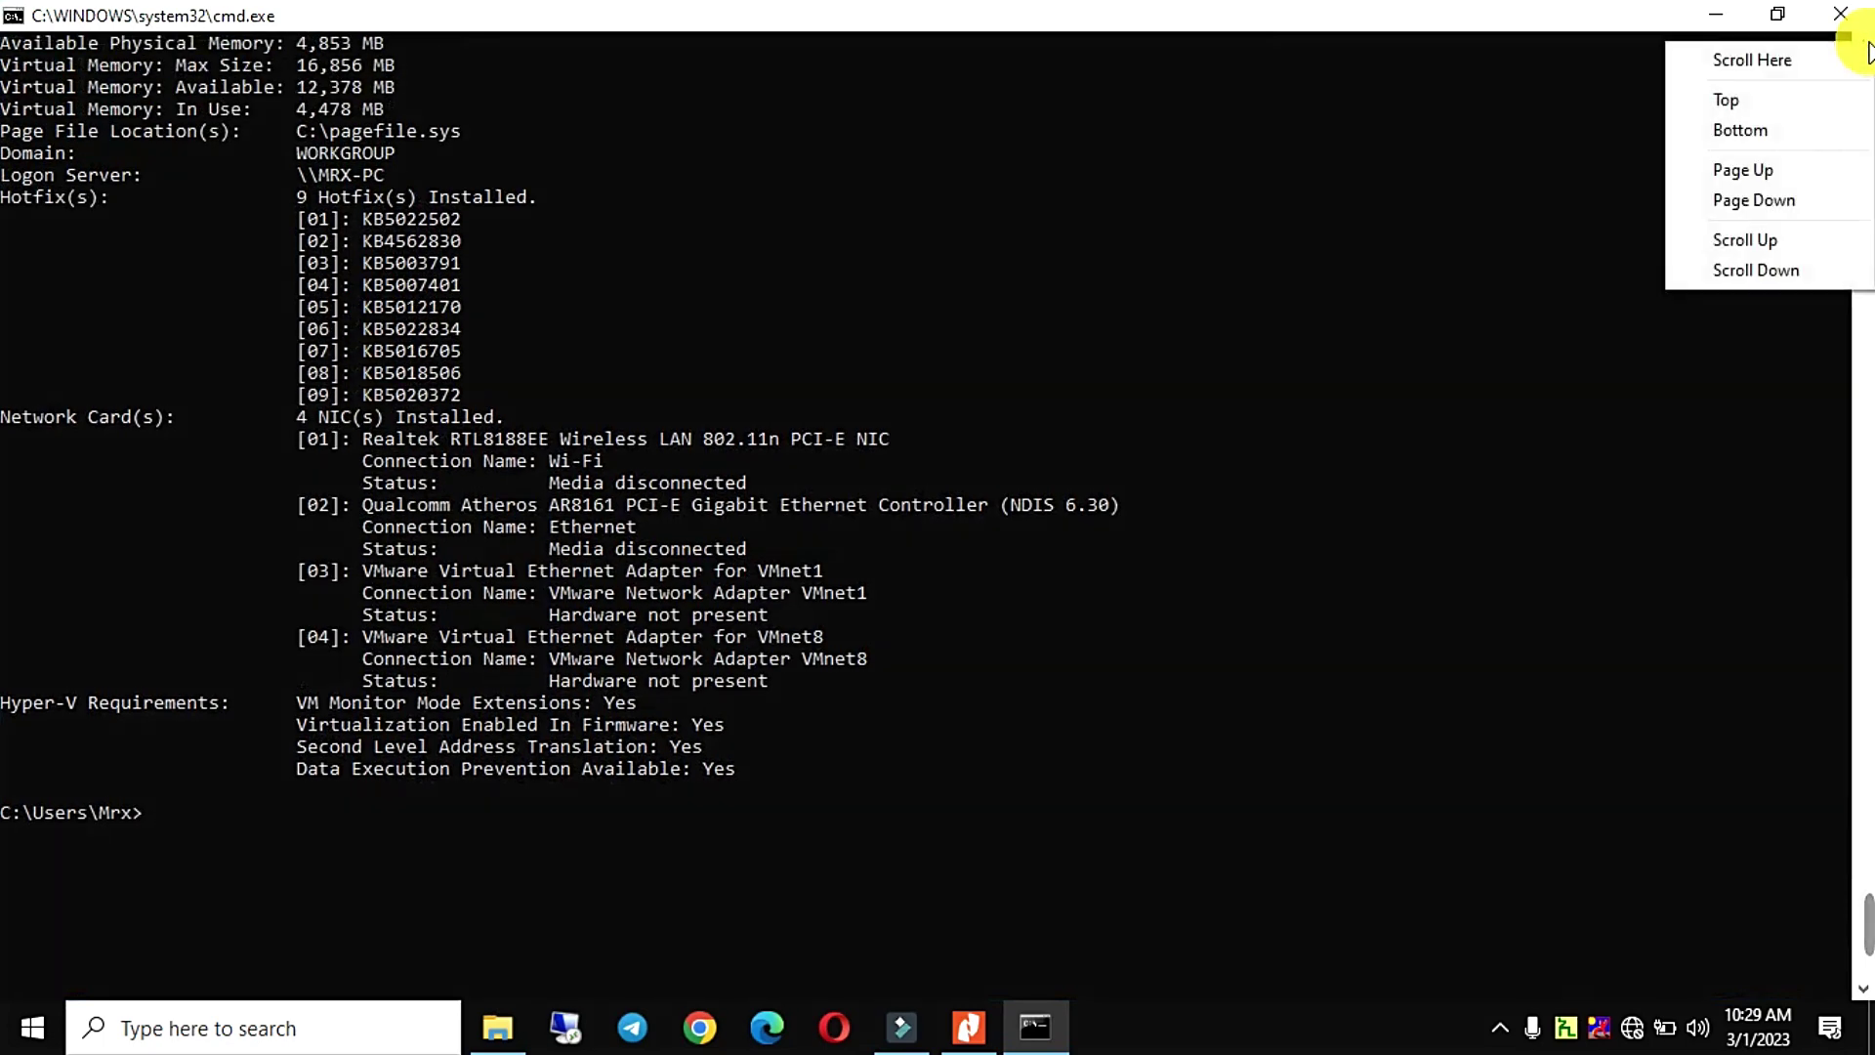
pyautogui.click(1864, 46)
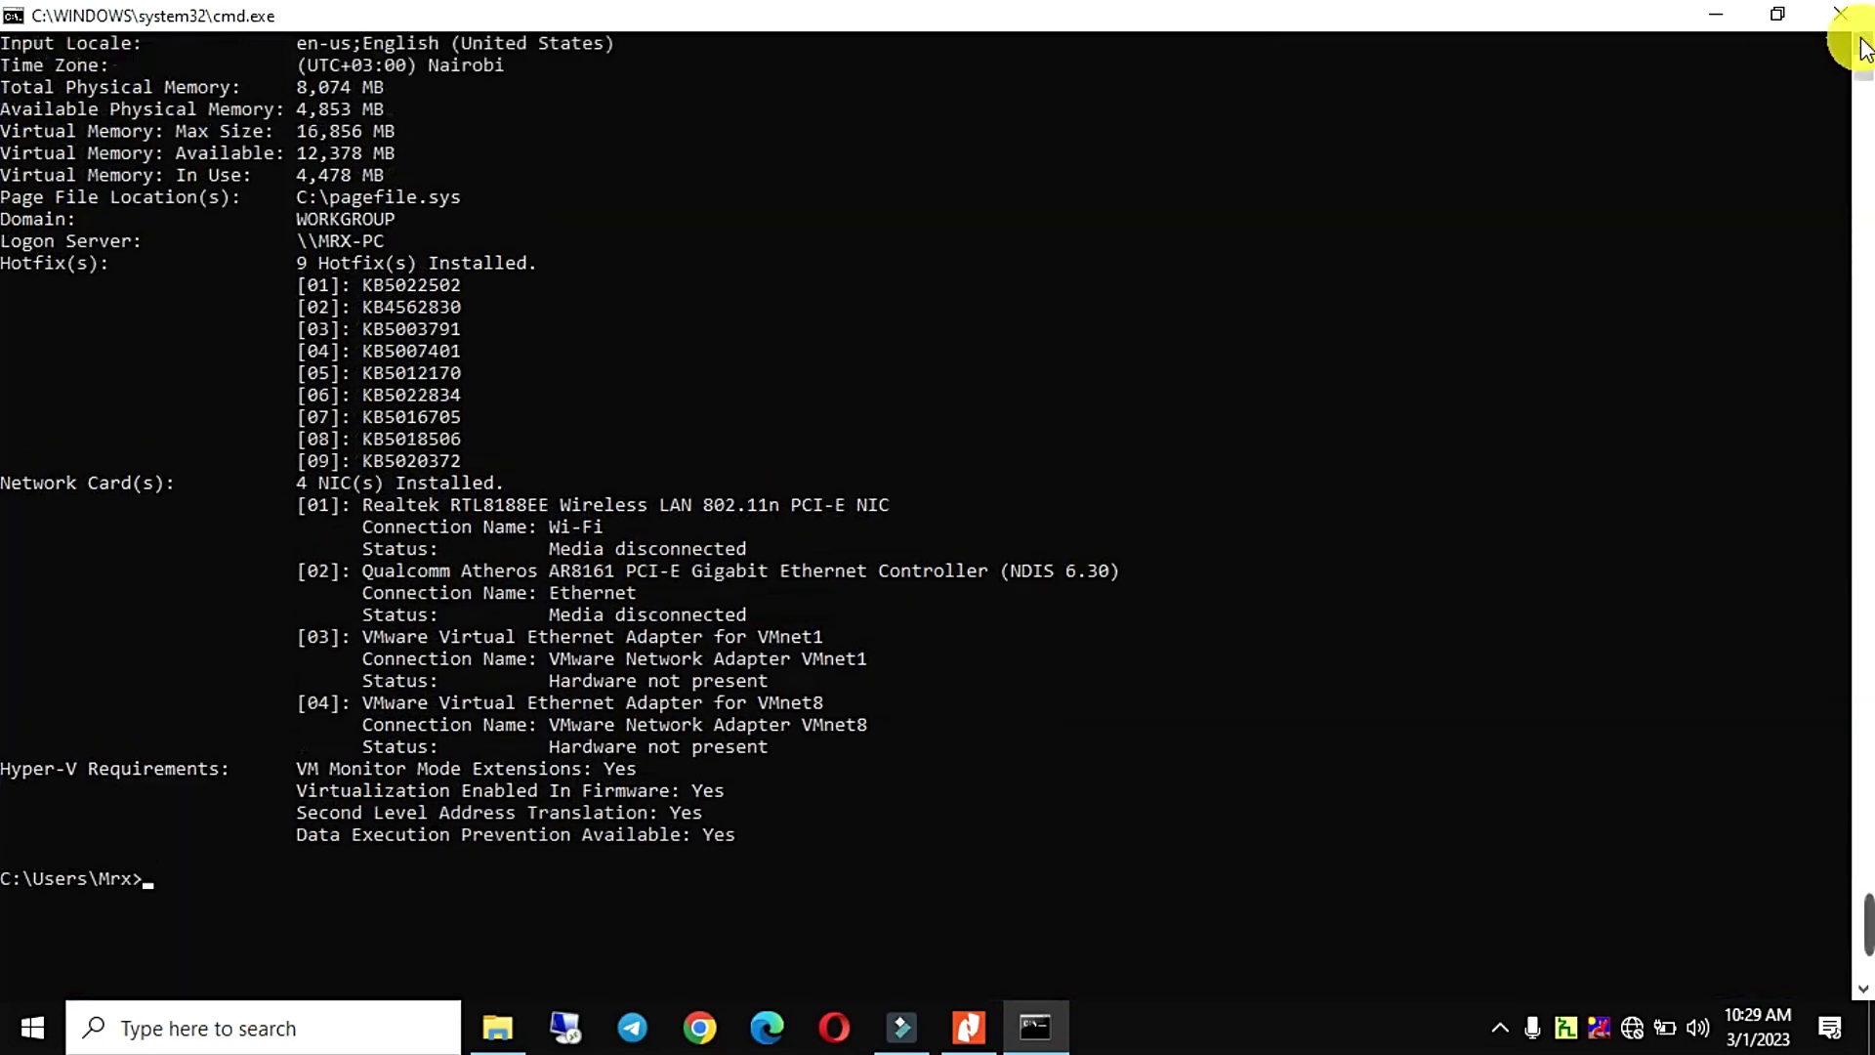
pyautogui.scroll(4, 1864, 47)
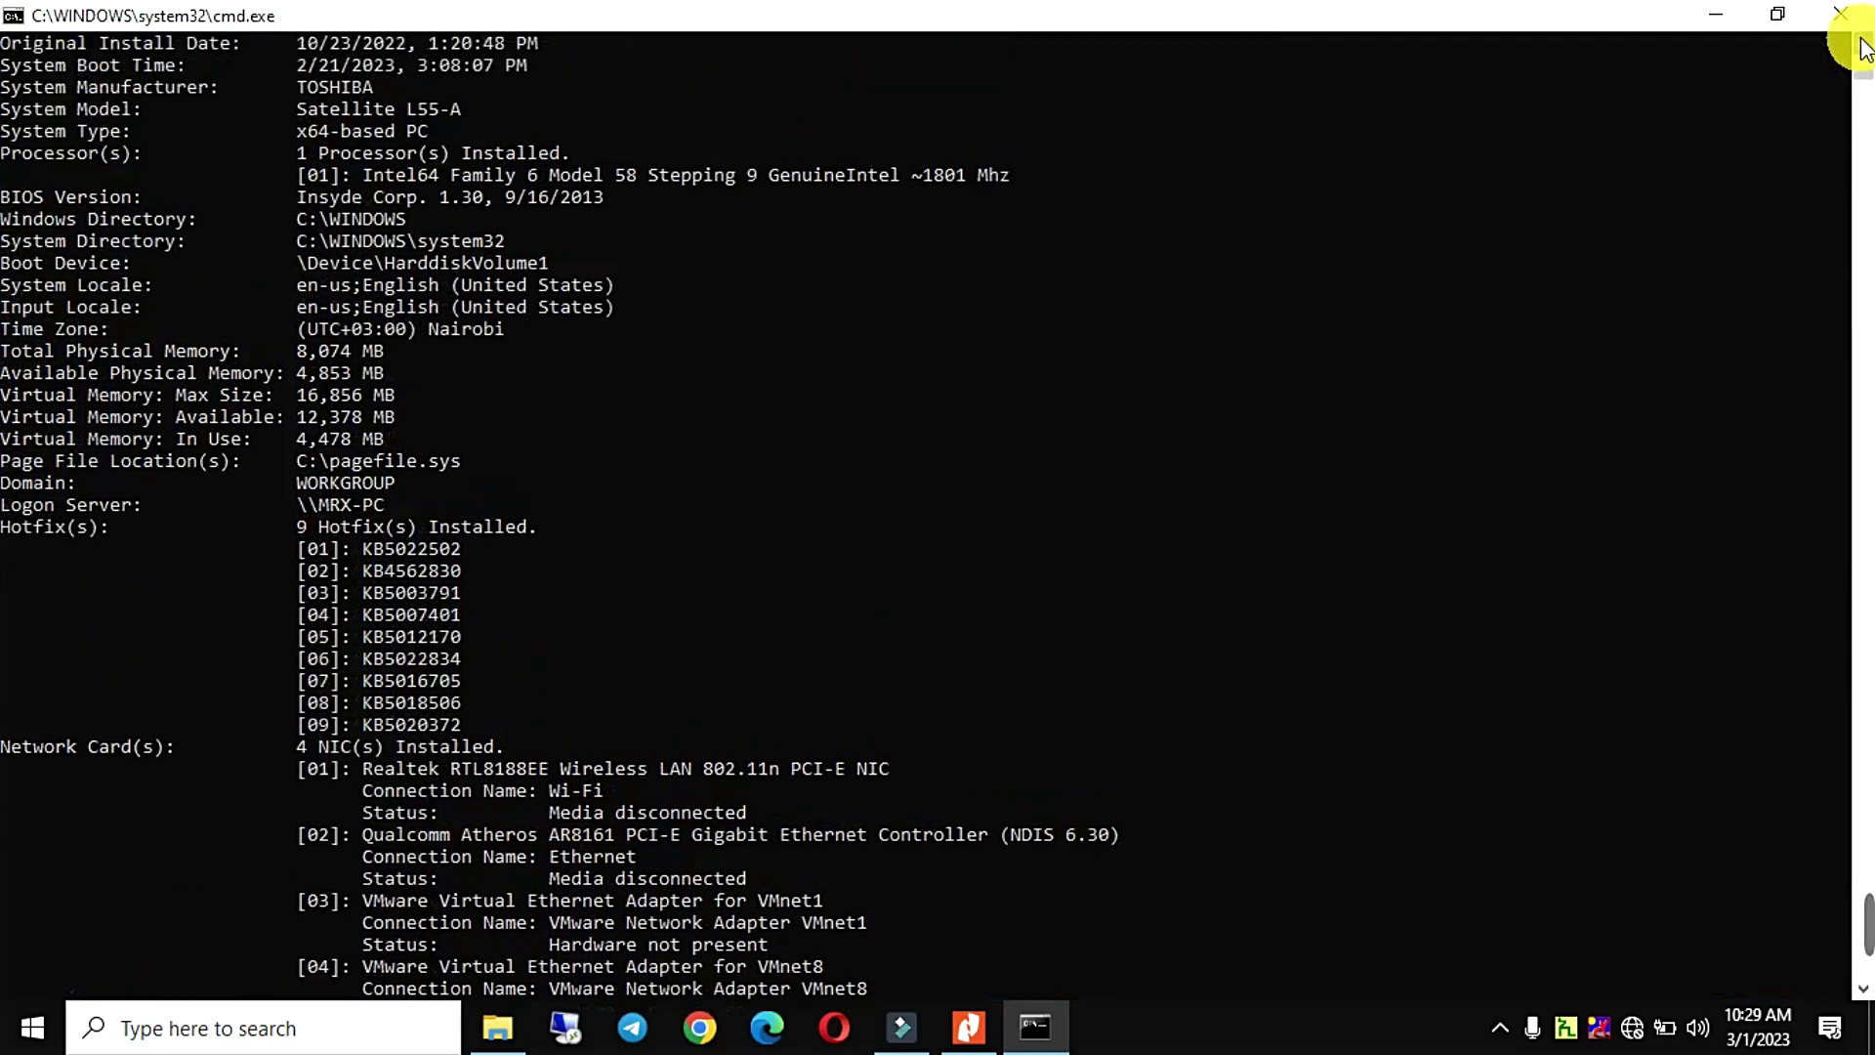
pyautogui.scroll(4, 1865, 48)
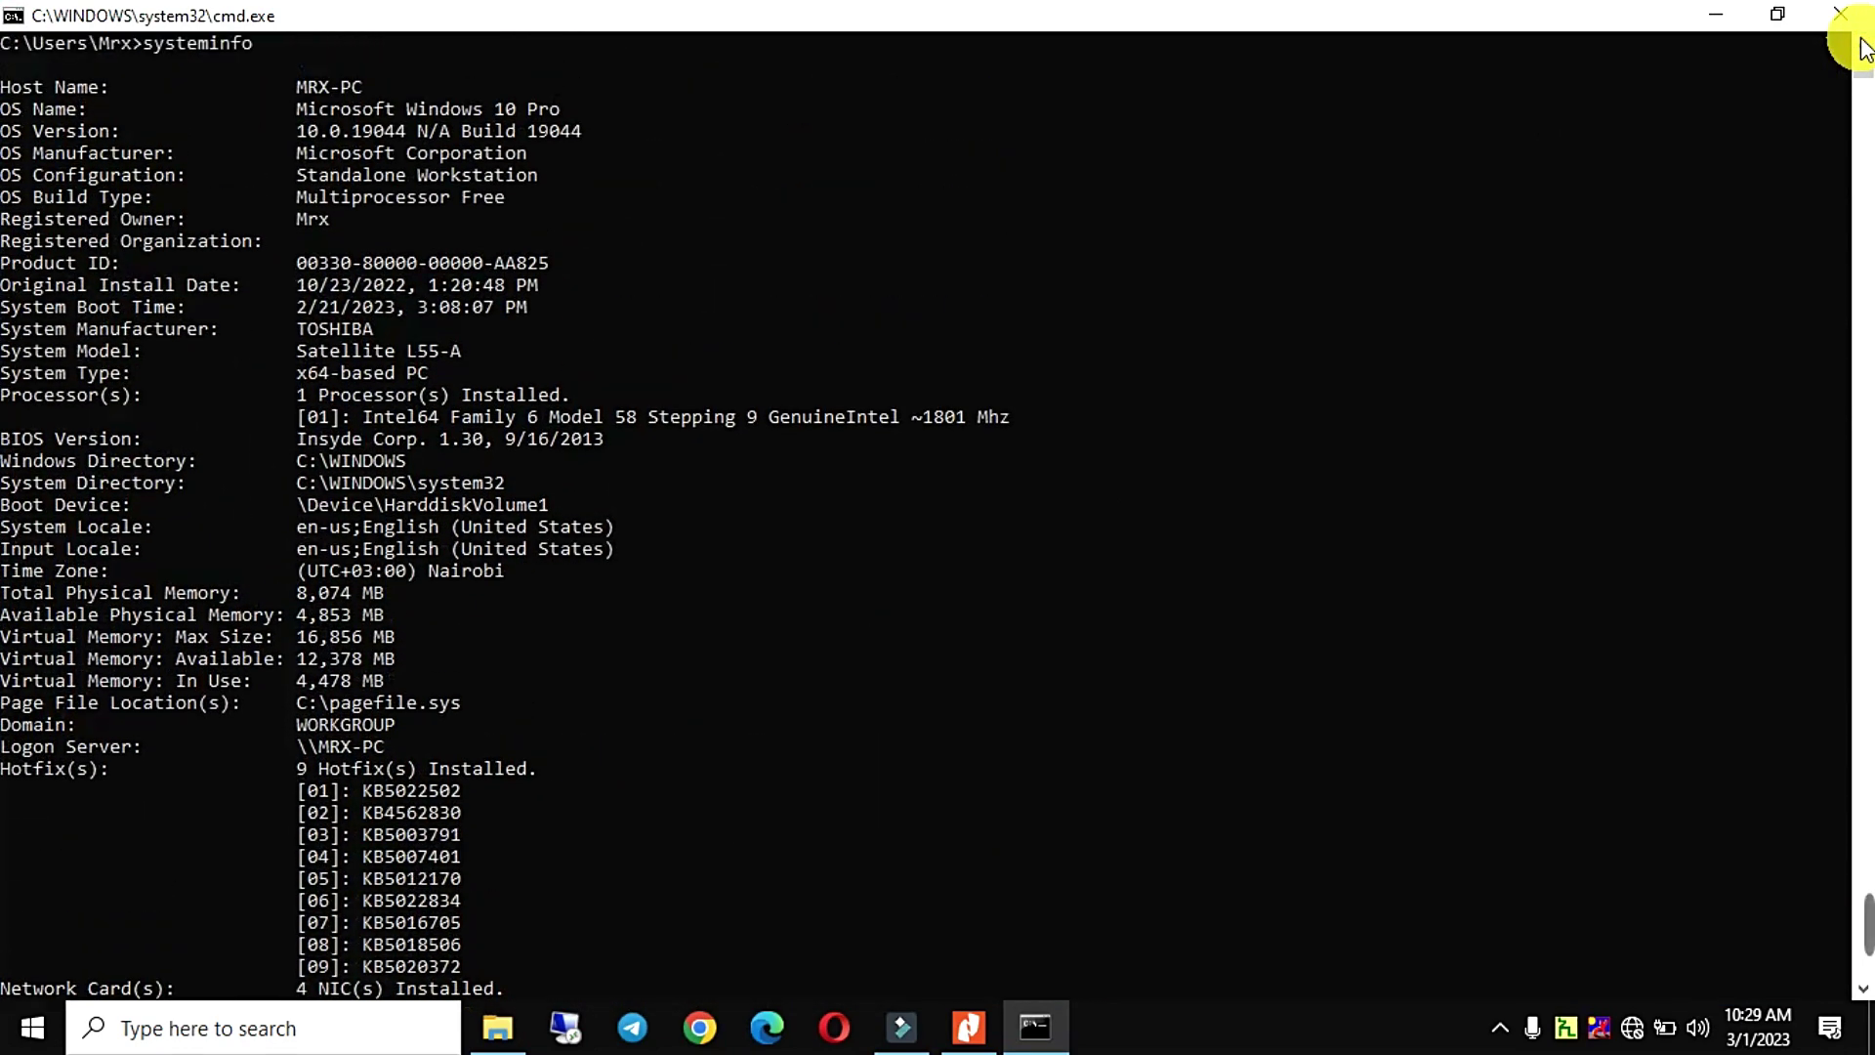
pyautogui.click(1865, 46)
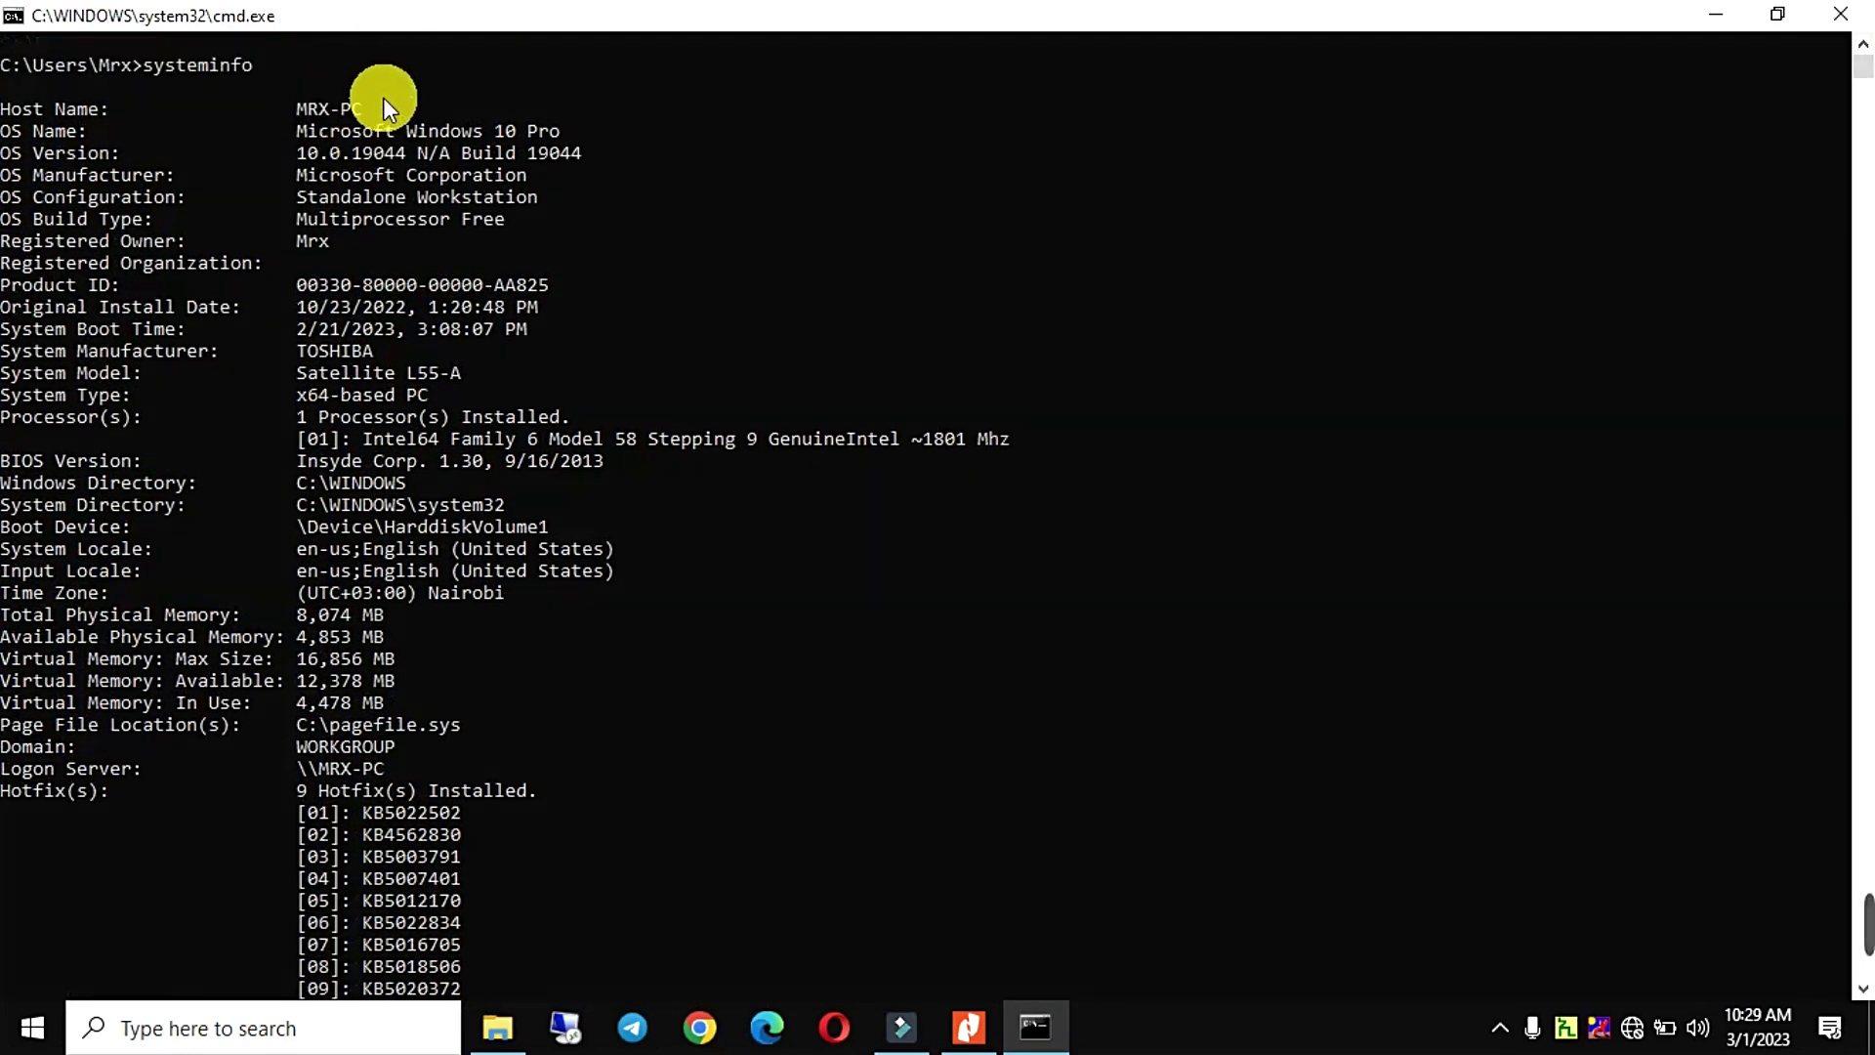